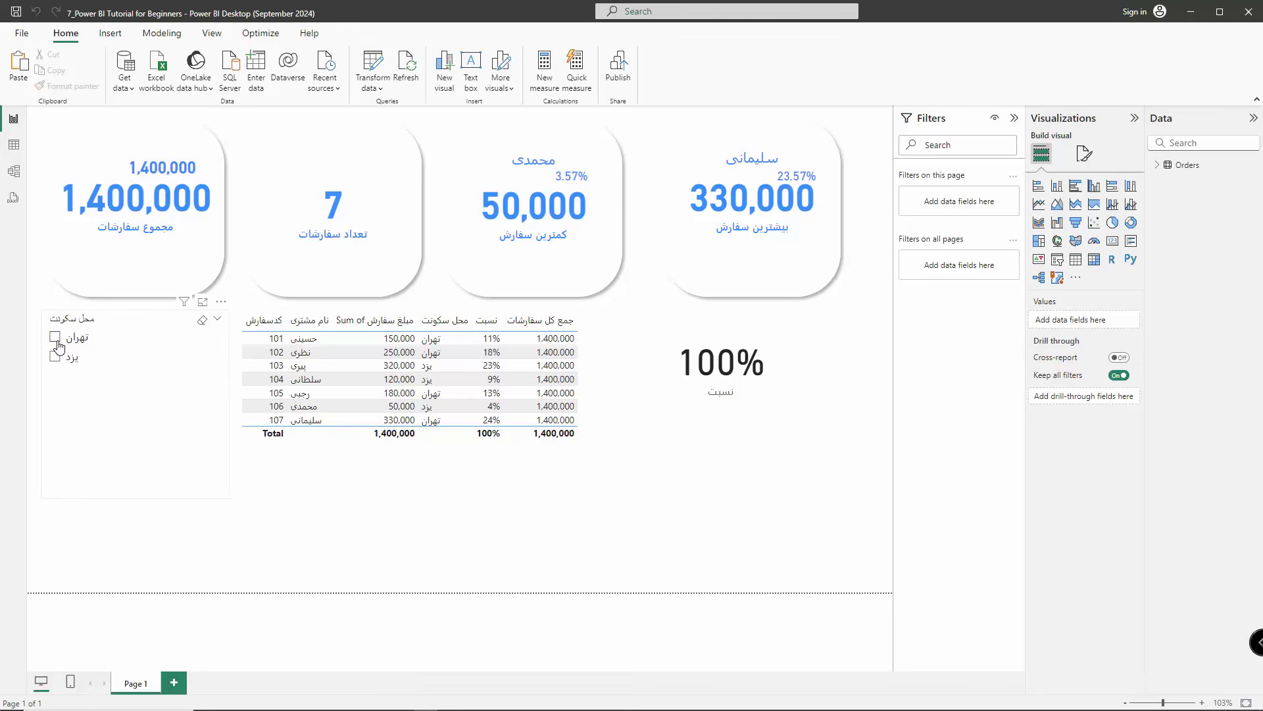
- Filter the report to تهران with the محل سکونت slicer and compare the order total and order count cards
click(55, 338)
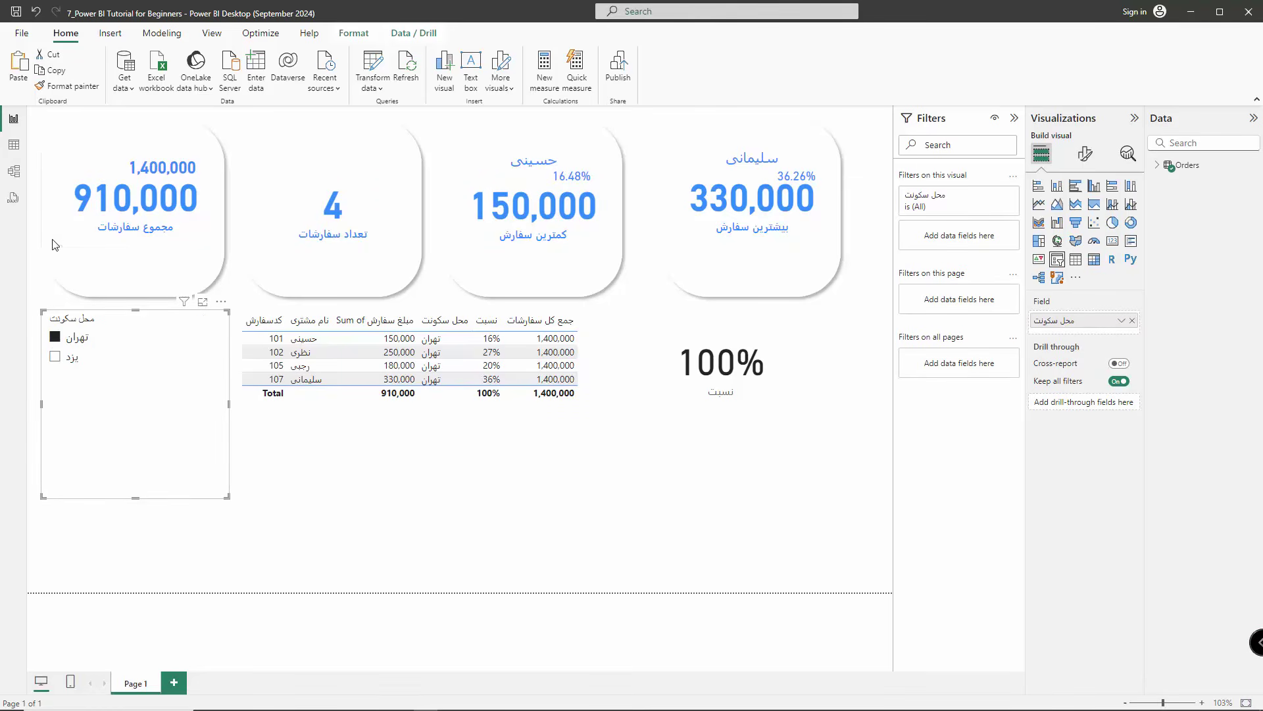
mouse_move(60, 177)
mouse_down()
mouse_move(65, 217)
mouse_move(205, 239)
mouse_up()
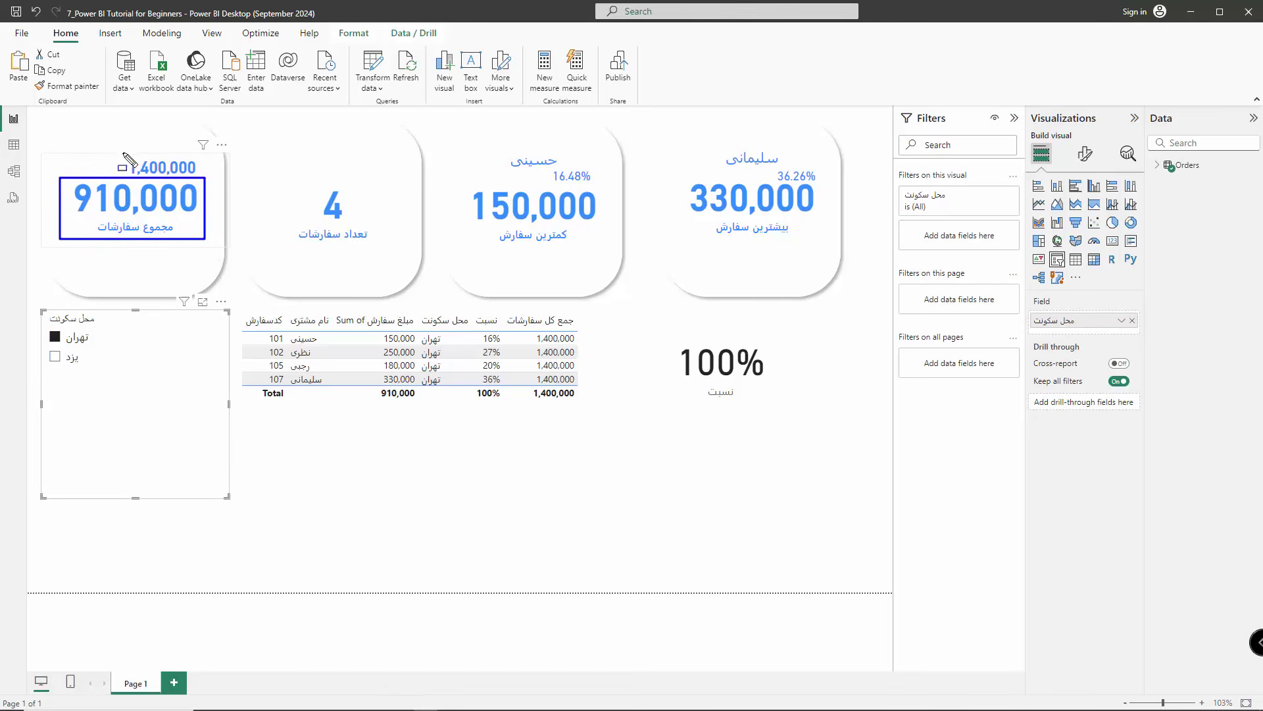
mouse_move(121, 150)
mouse_down()
mouse_move(138, 178)
mouse_move(201, 178)
mouse_up()
mouse_move(279, 179)
mouse_down()
mouse_move(283, 219)
mouse_move(343, 248)
mouse_move(393, 250)
mouse_move(380, 246)
mouse_up()
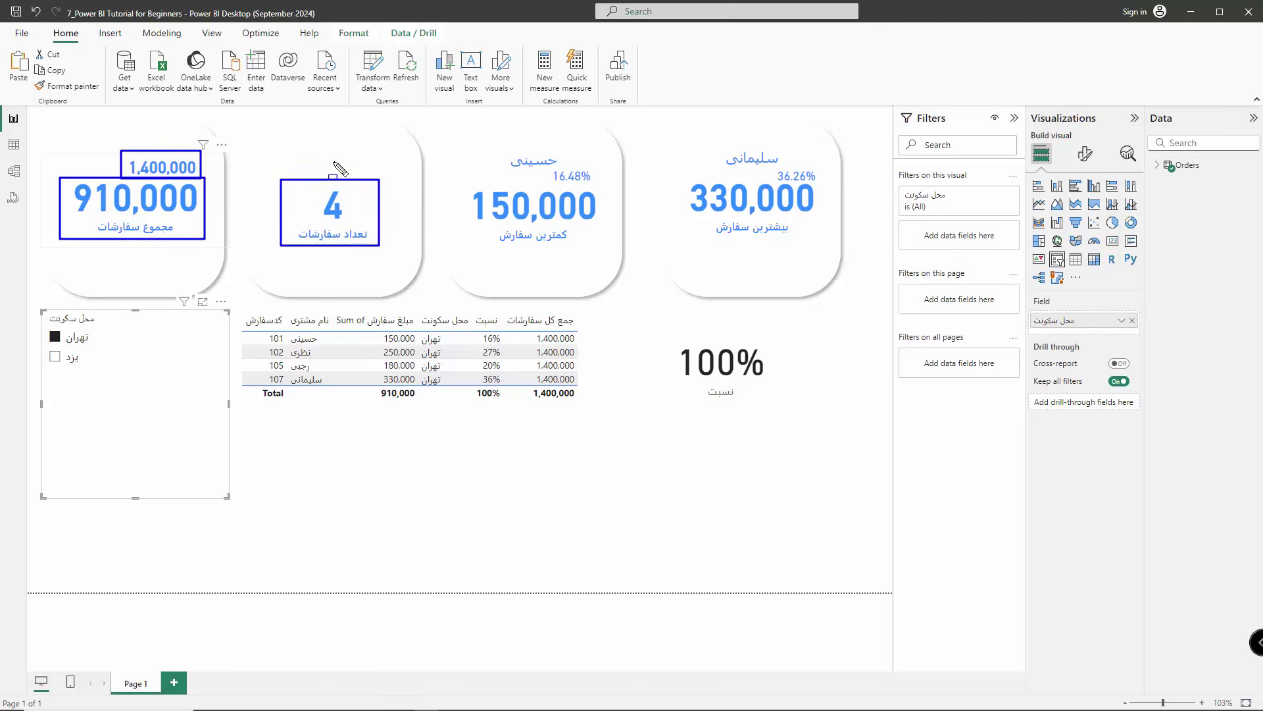
mouse_move(332, 140)
mouse_down()
mouse_move(333, 175)
mouse_move(381, 181)
mouse_up()
key(Escape)
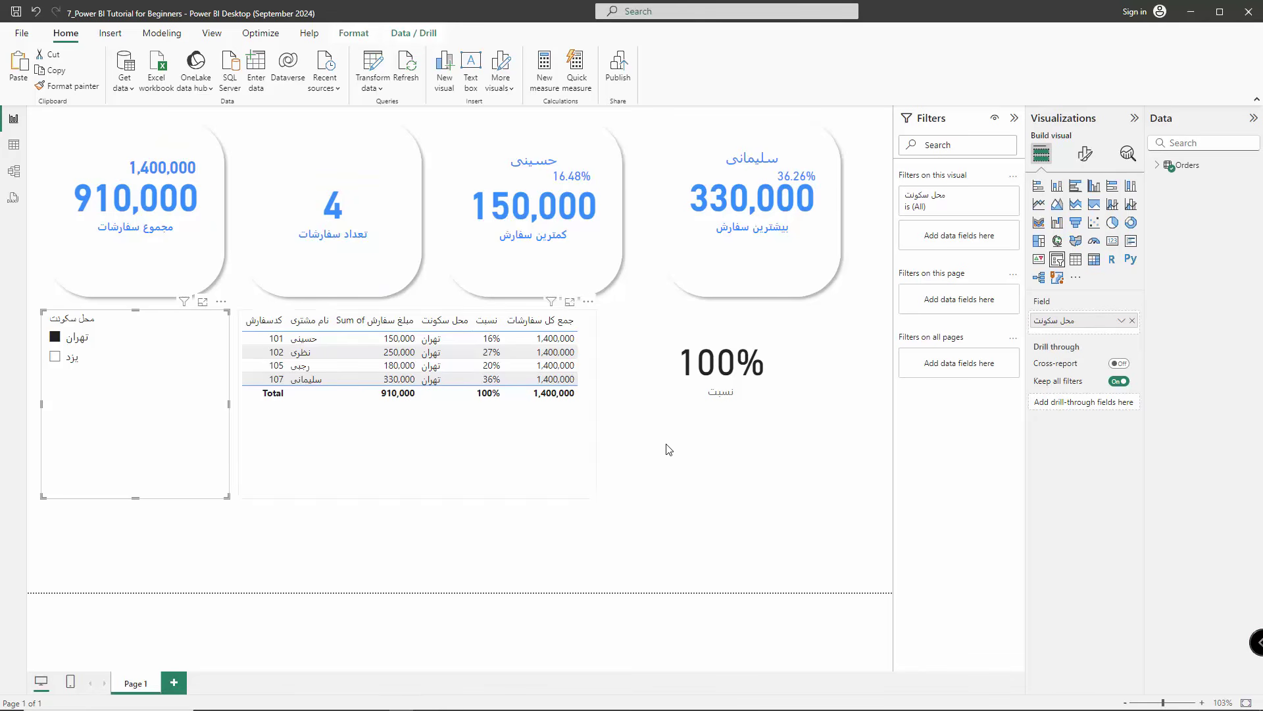
- Create a new measure in the Orders table and name it تعداد_کل
click(699, 454)
click(1157, 165)
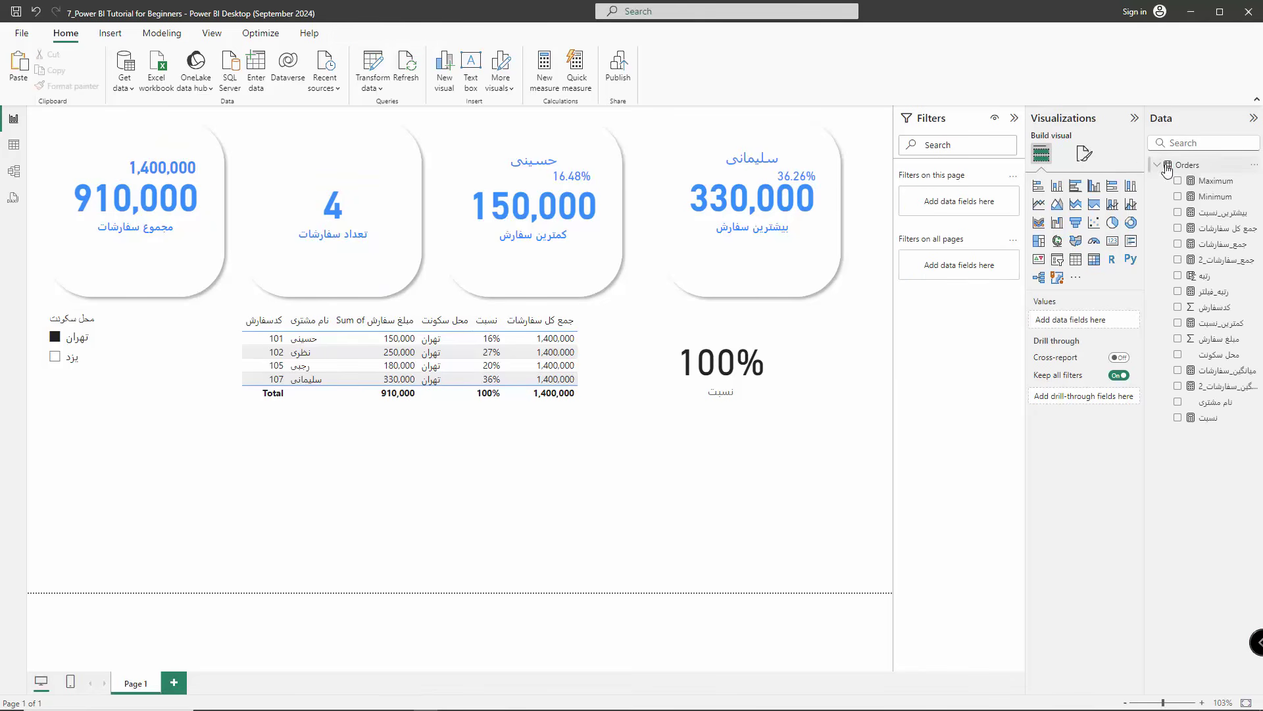
right_click(1182, 166)
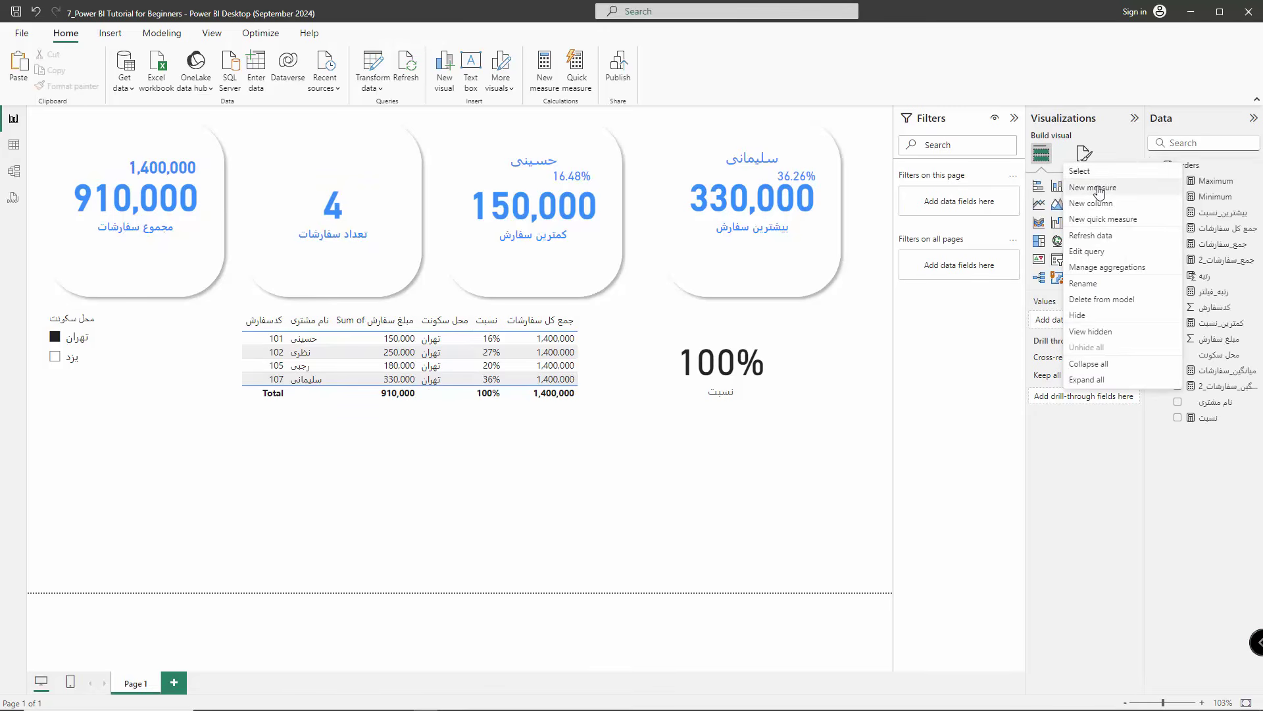
click(1106, 189)
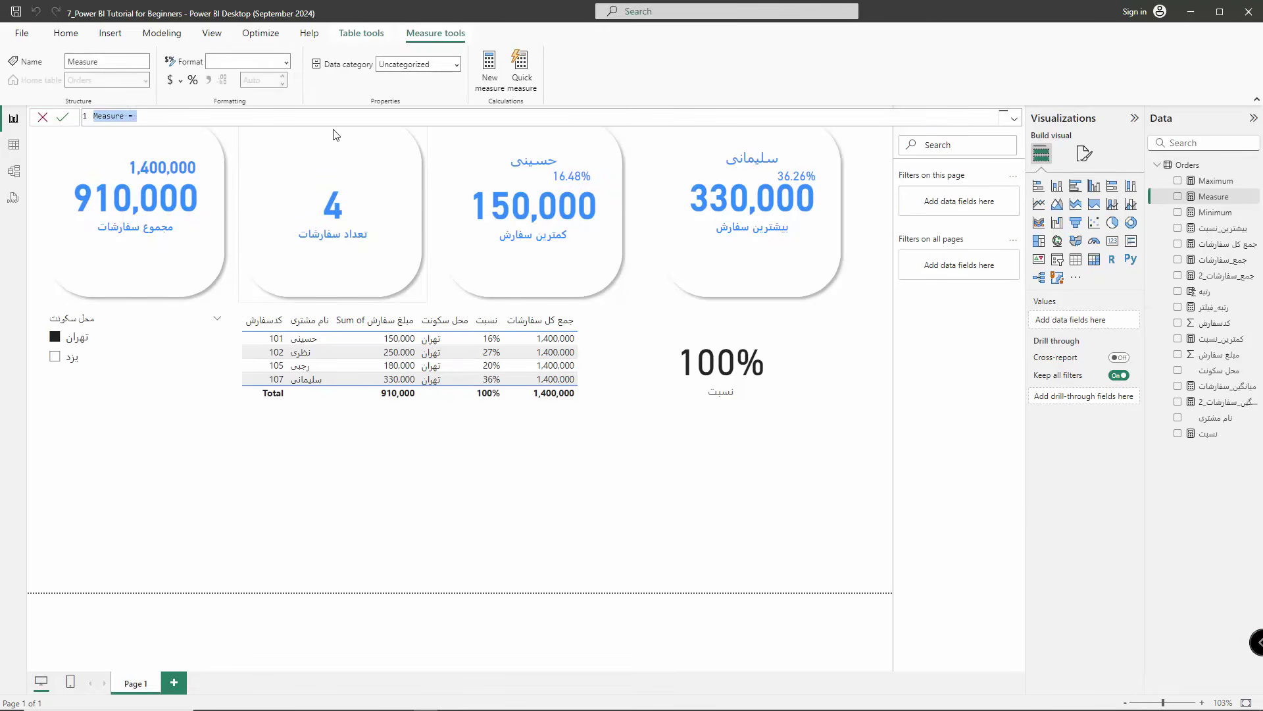
text(ج)
text(عداد_کل)
- Define the تعداد_کل measure as COUNTROWS(Orders) and commit the formula
text(=coun)
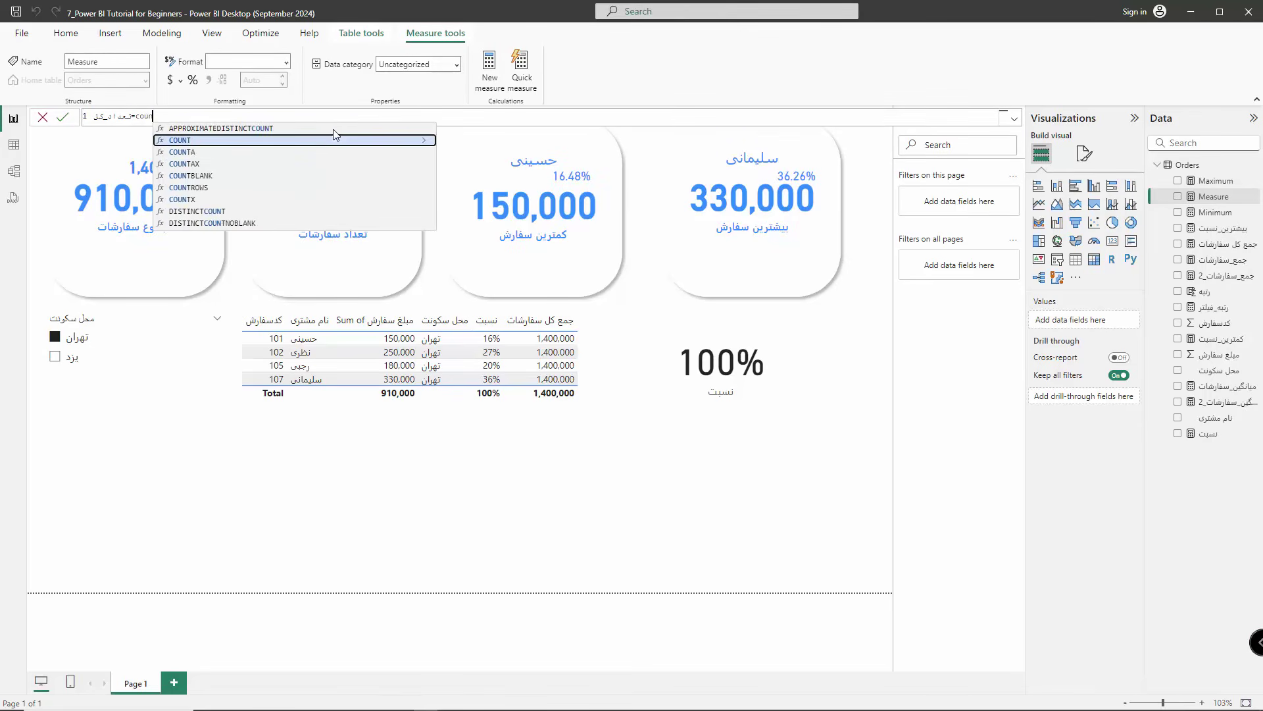
key(Down)
key(Down)
key(Down)
key(Down)
key(Tab)
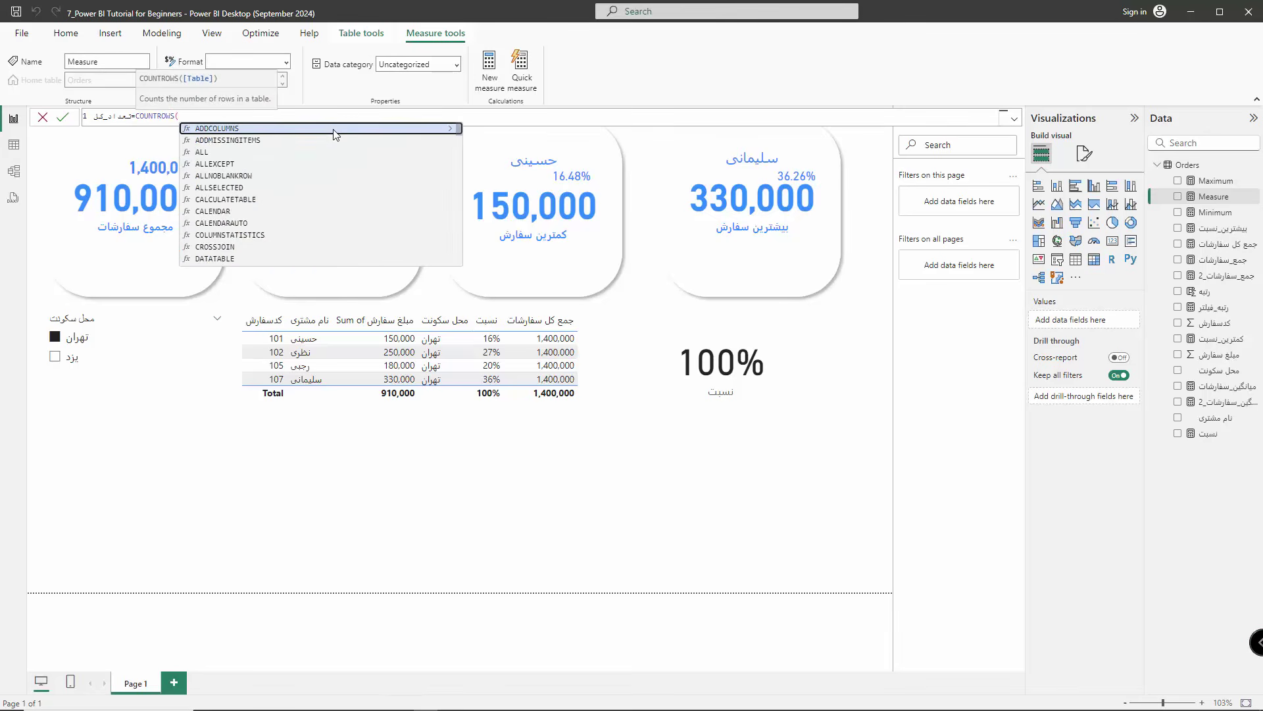
text(o)
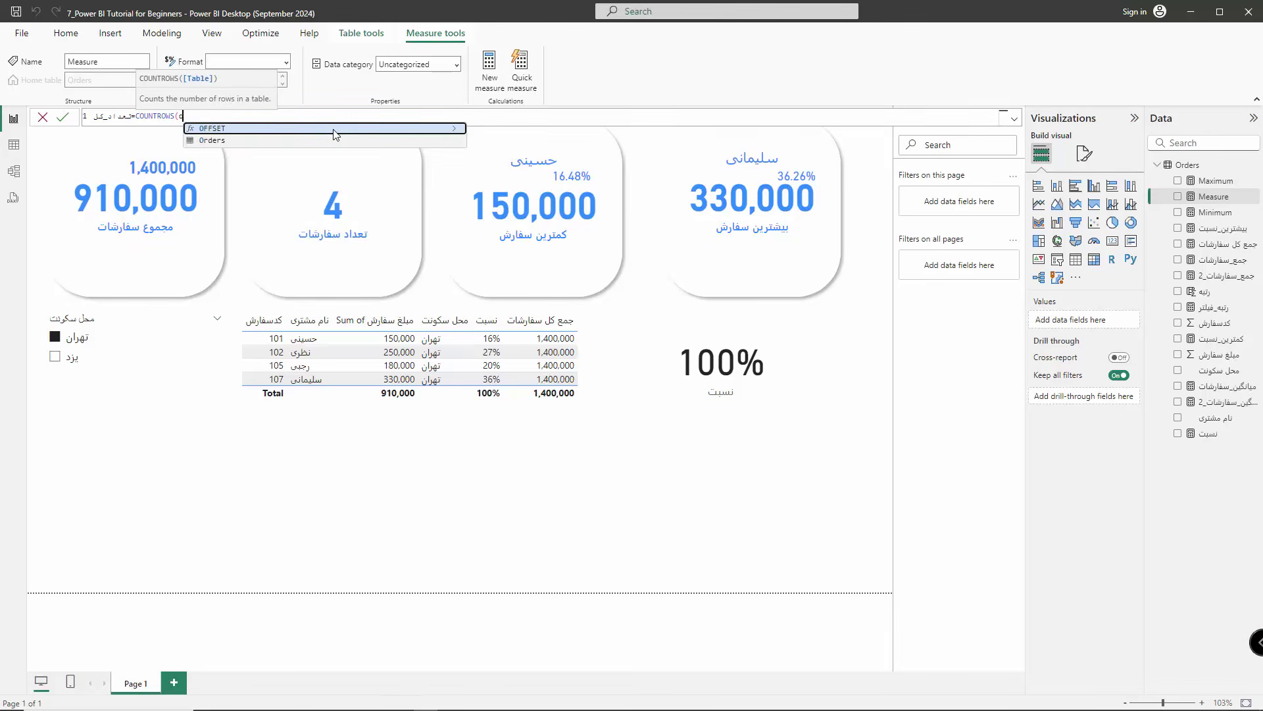
key(Down)
key(Tab)
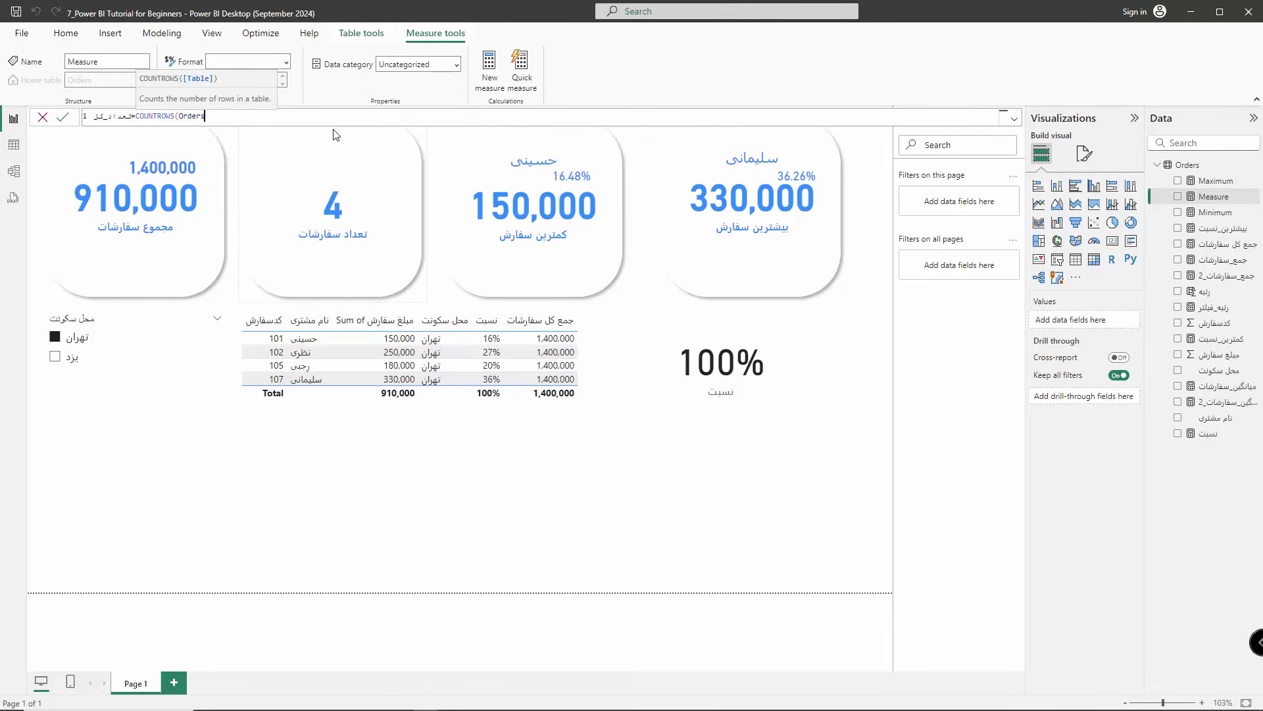
text())
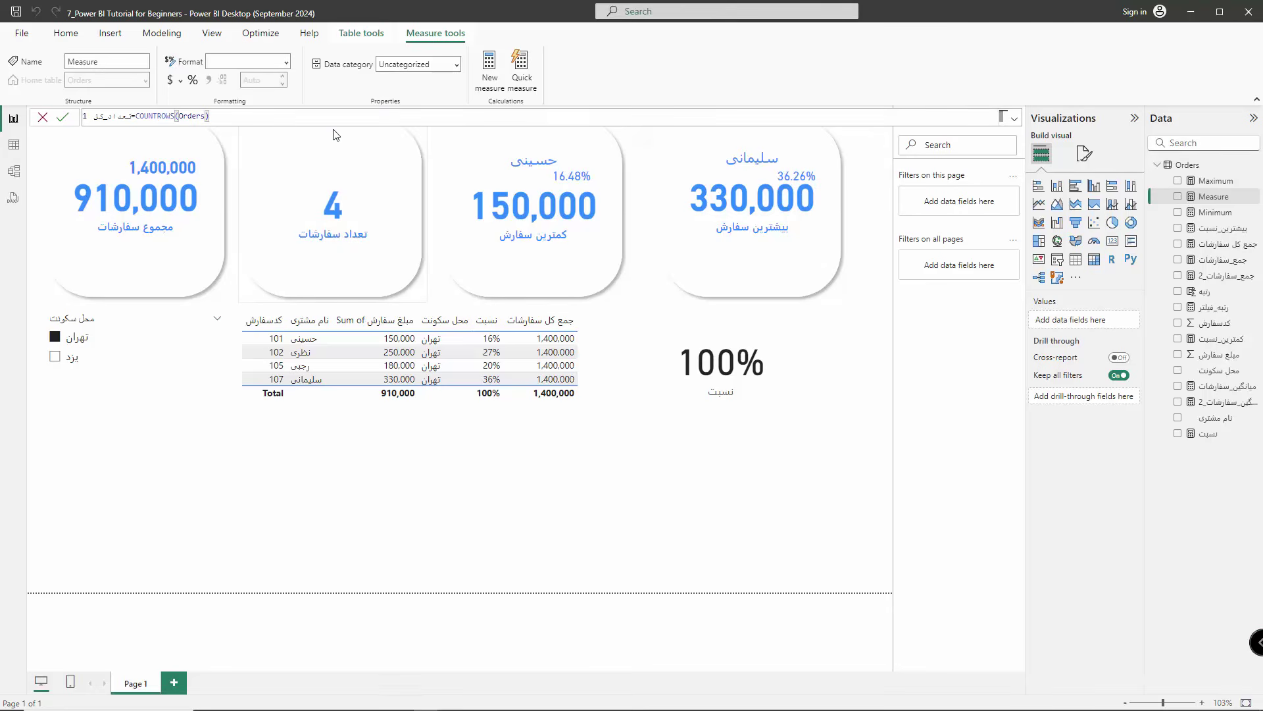
key(Return)
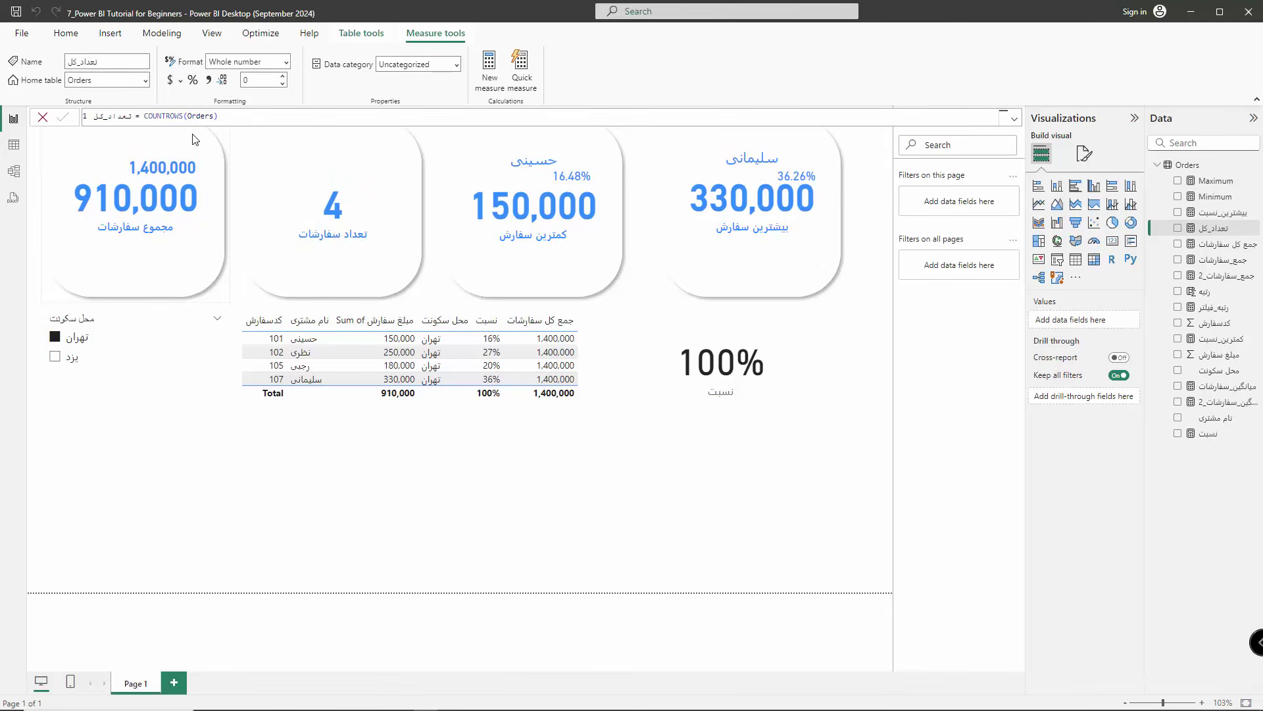
- Duplicate the تعداد سفارشات card and replace the copy's field with the تعداد_کل measure
click(327, 216)
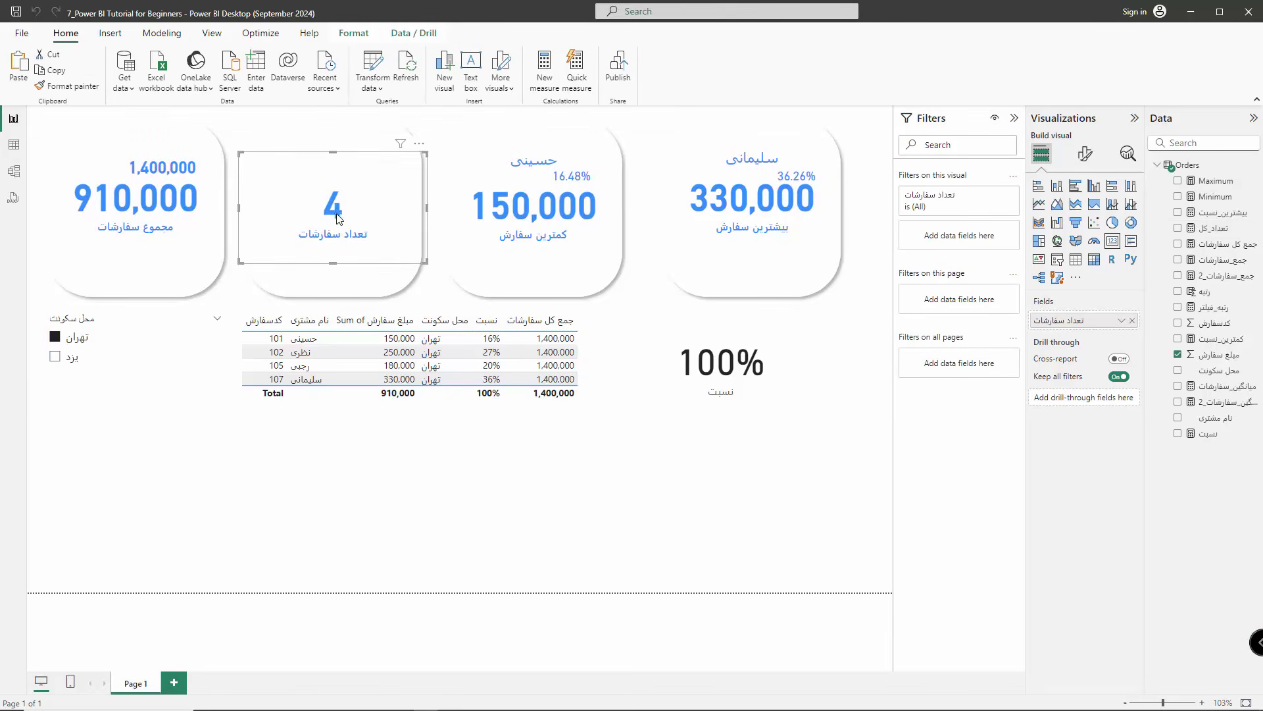
key(ctrl+c)
key(ctrl+v)
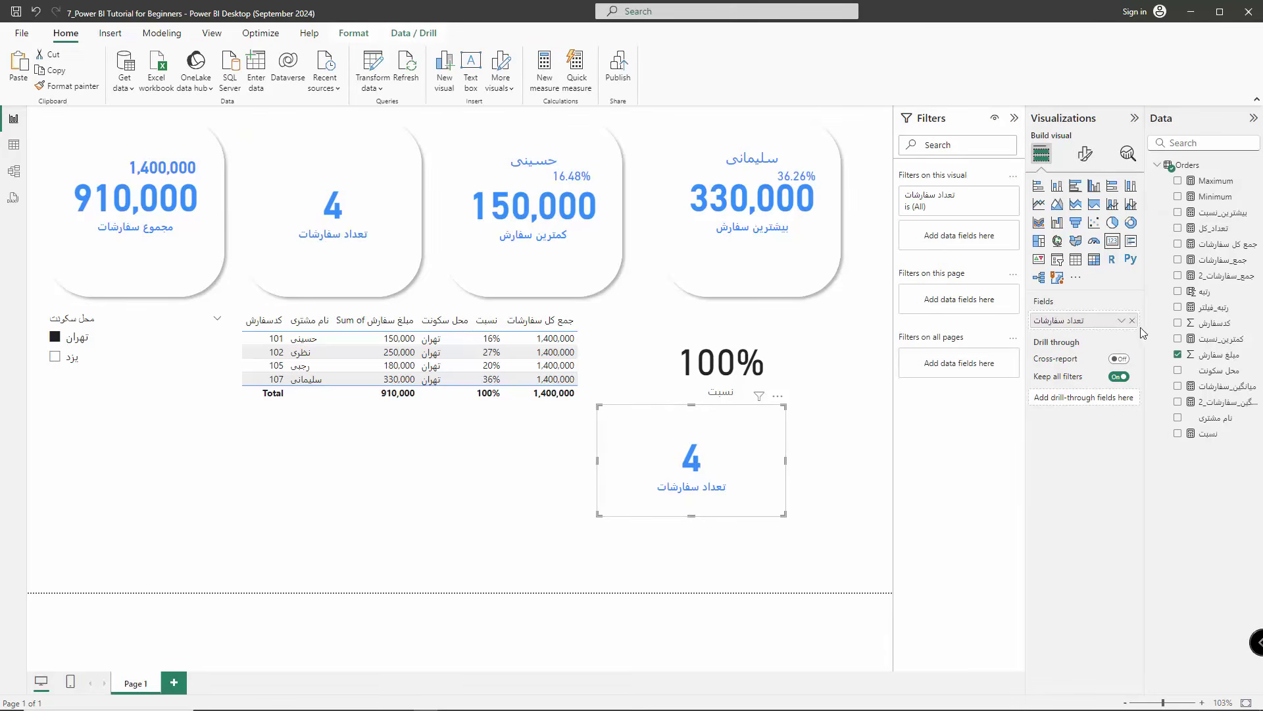
click(1133, 321)
drag(1213, 228, 698, 460)
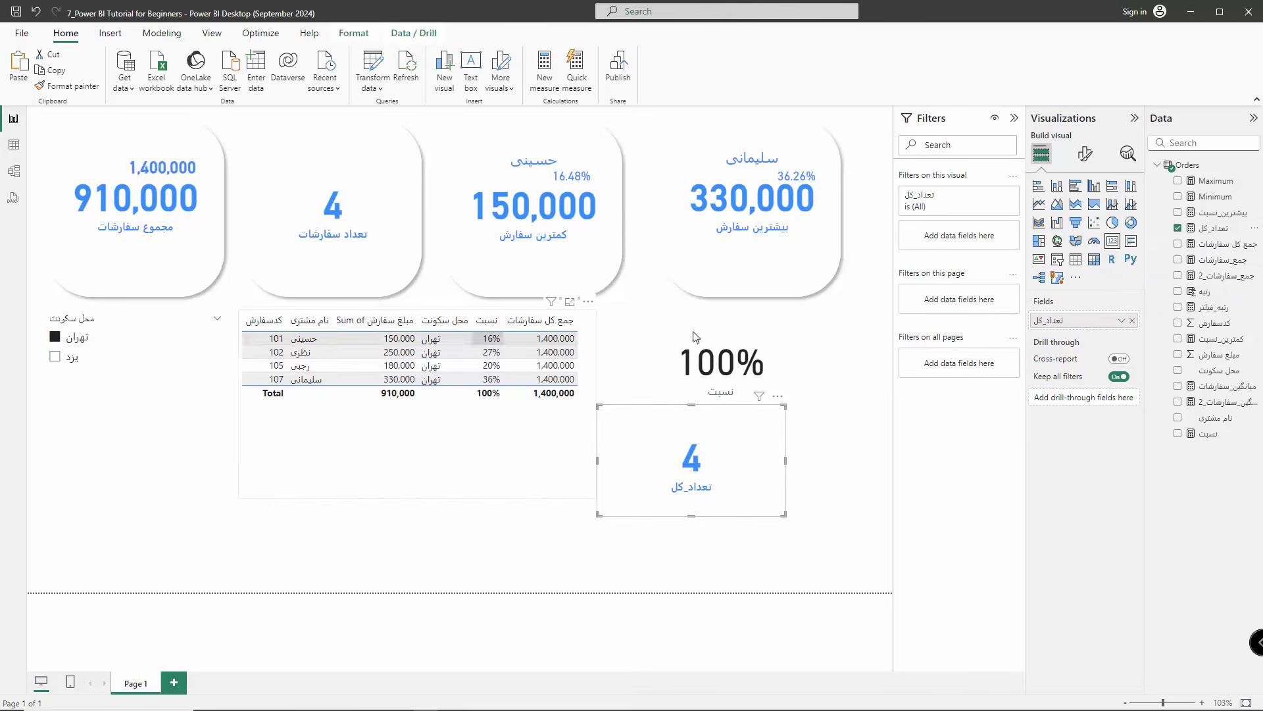
- Wrap the COUNTROWS(Orders) expression of the تعداد_کل measure in a CALCULATE function
click(1214, 229)
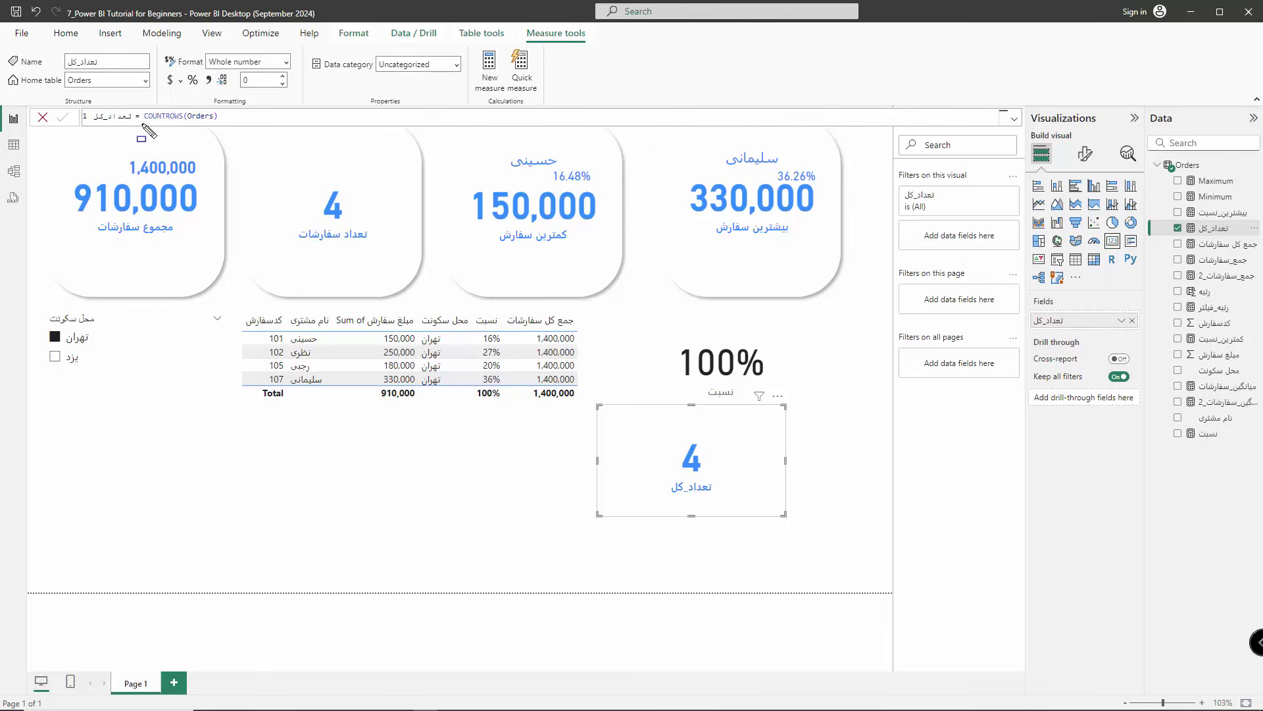
drag(141, 123, 215, 125)
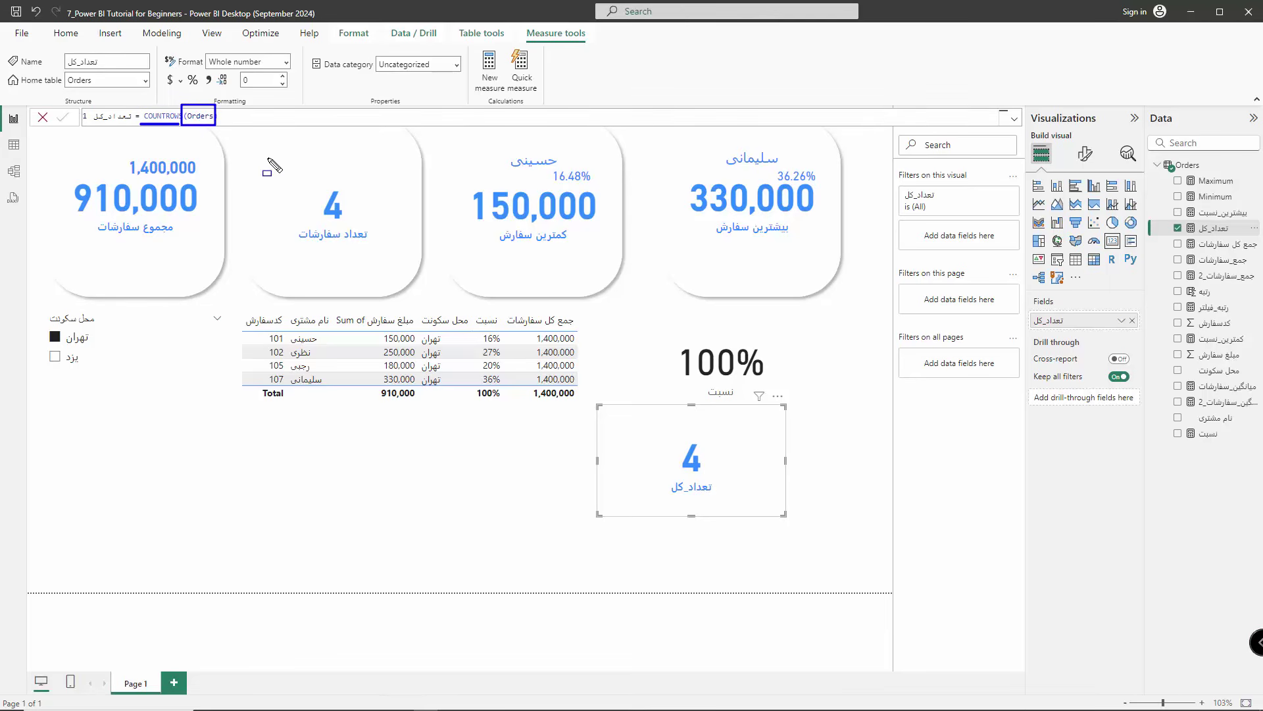
mouse_move(232, 301)
mouse_down()
mouse_move(267, 428)
mouse_move(583, 407)
mouse_up()
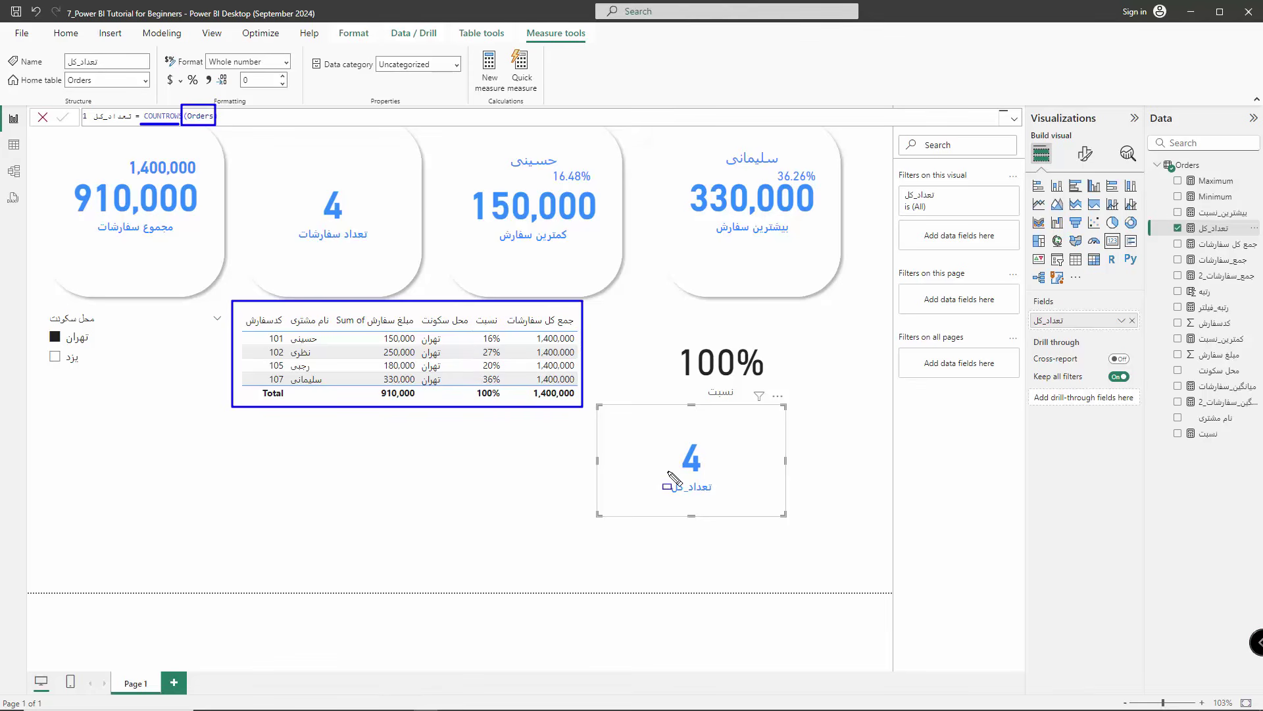
key(Escape)
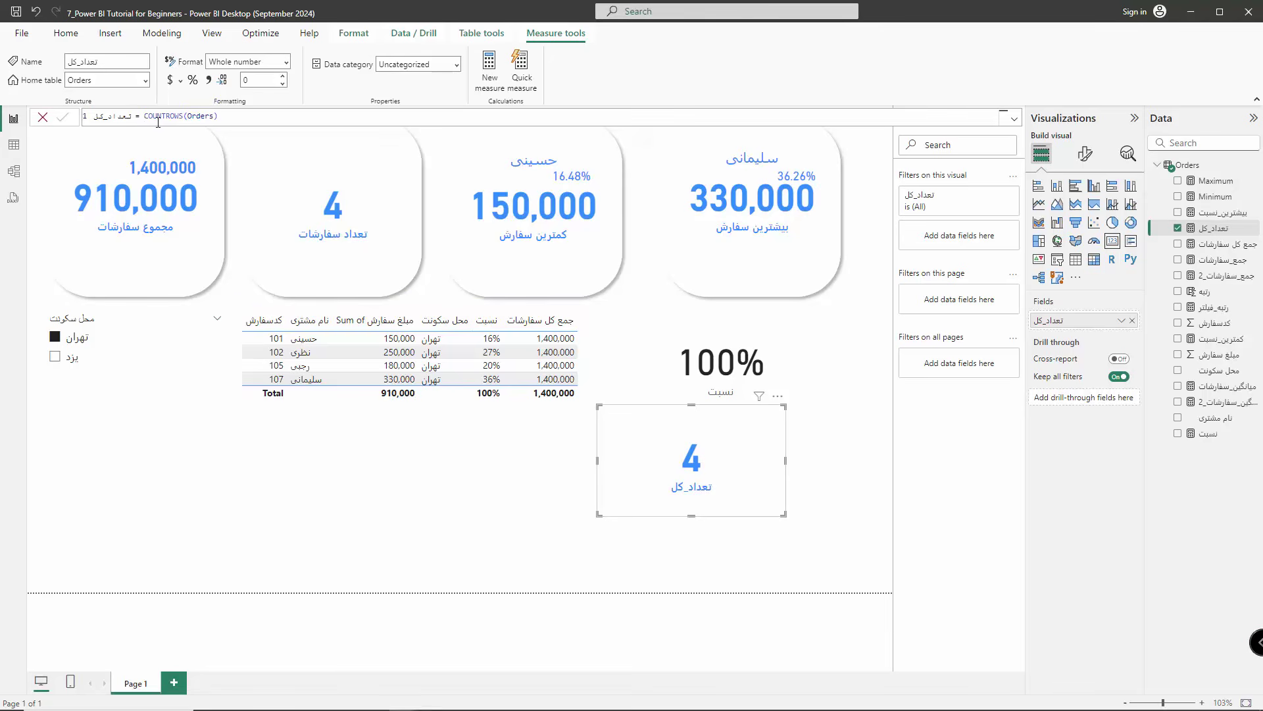
click(145, 116)
text(CALCULATE()
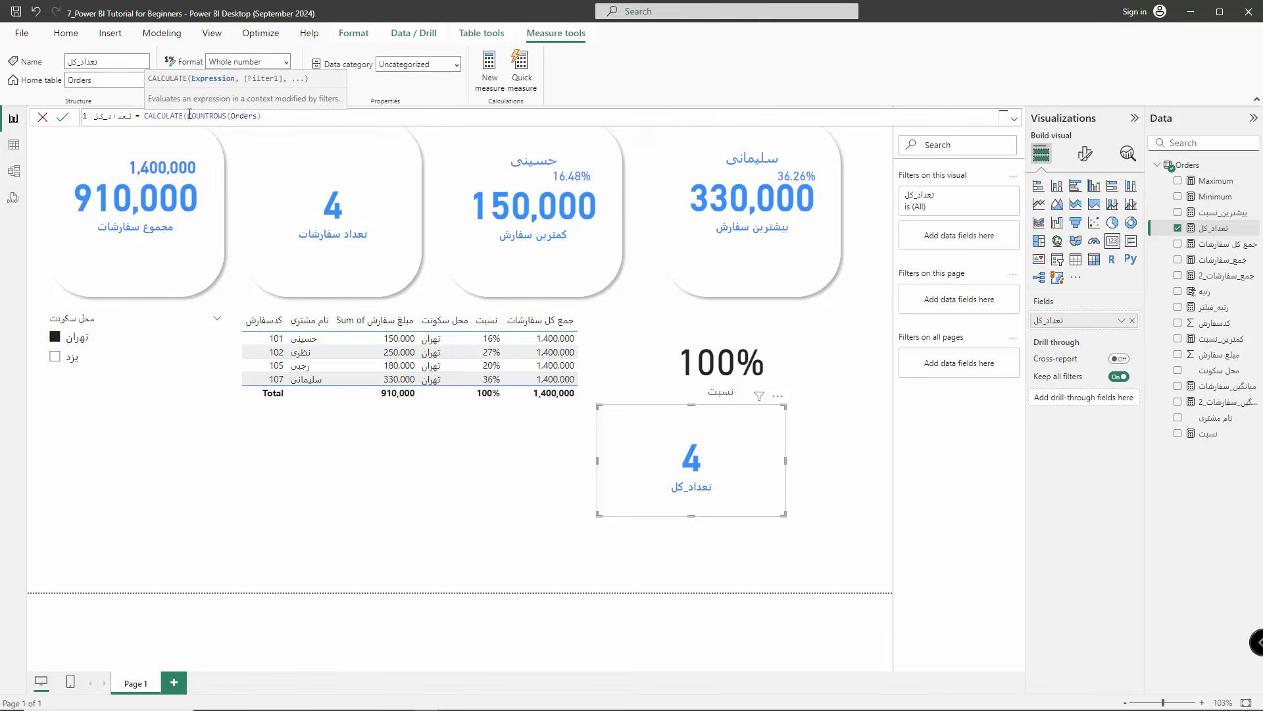
drag(189, 116, 267, 116)
click(276, 116)
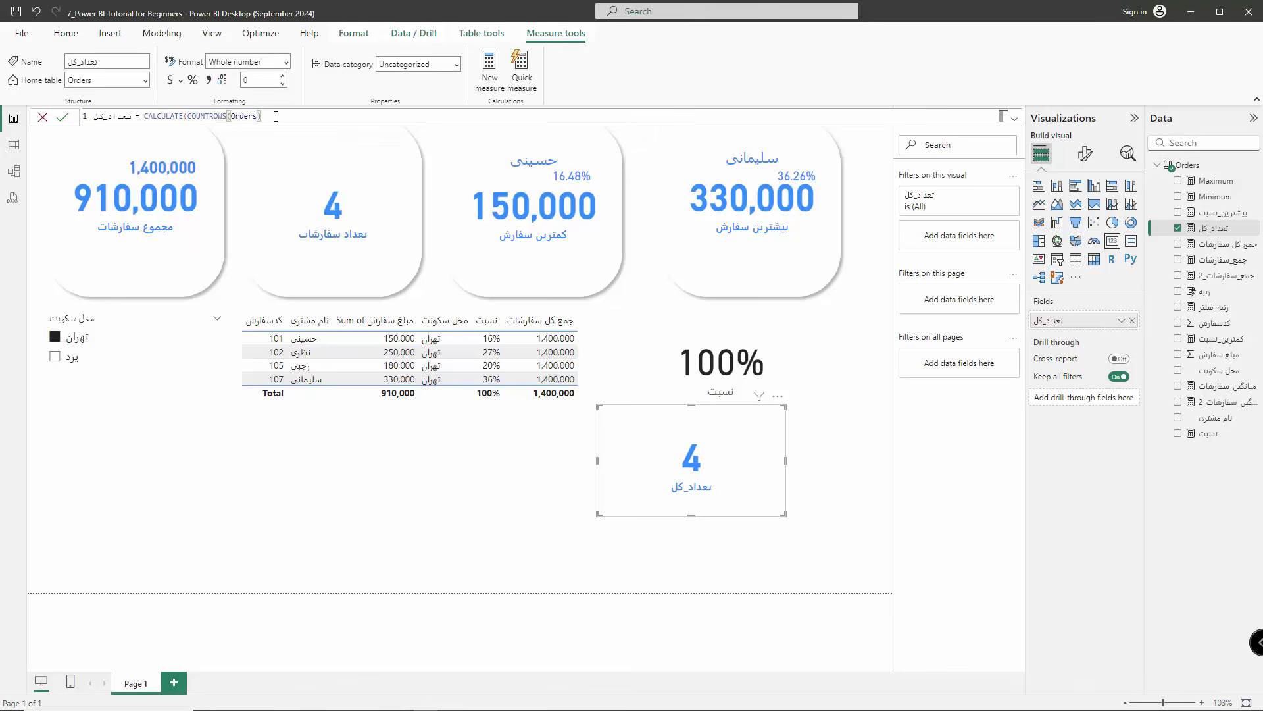
- Add ALL(Orders) as the CALCULATE filter argument, close the formula and commit the measure
text(,ALL()
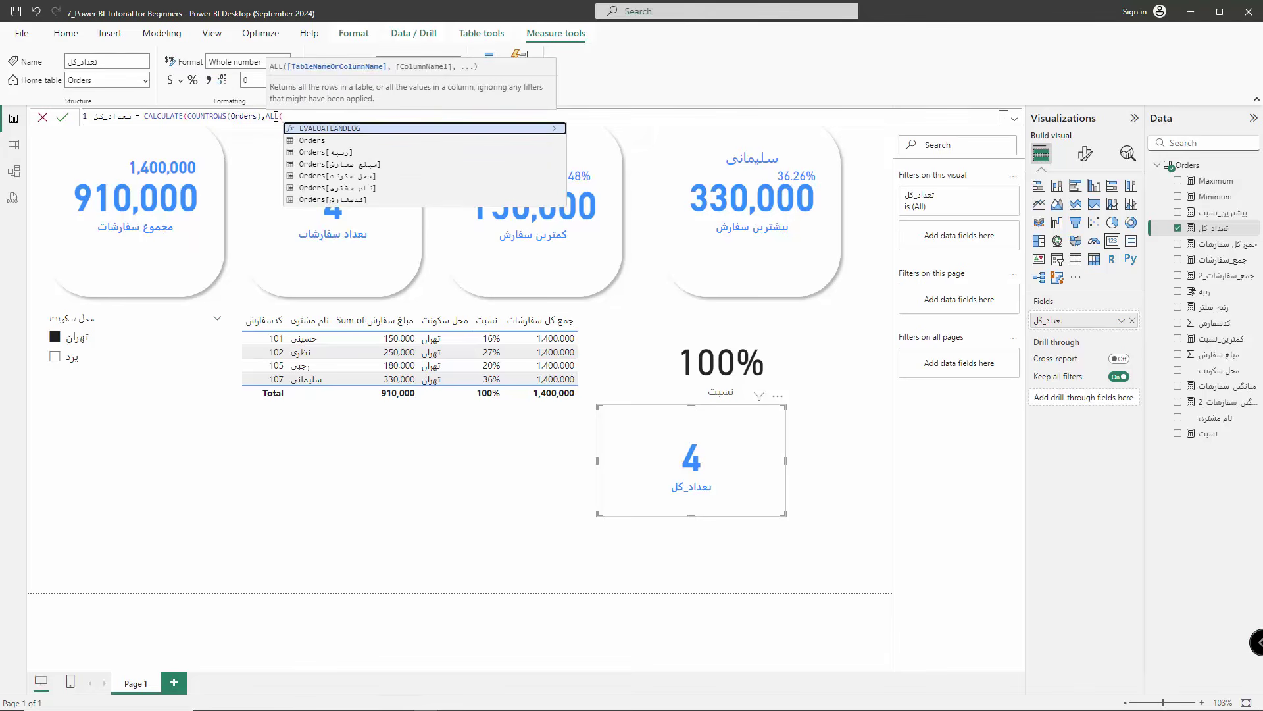
text(Orders)))
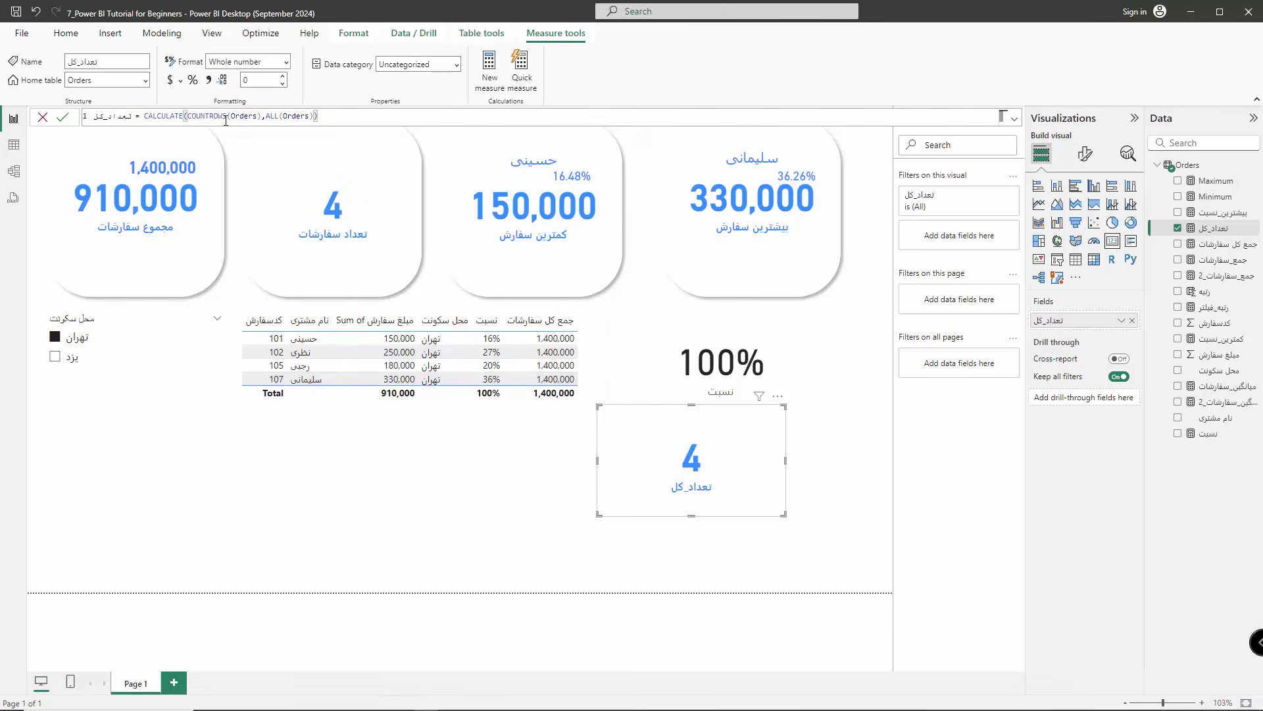
mouse_move(184, 107)
mouse_down()
mouse_move(203, 125)
mouse_move(262, 123)
mouse_up()
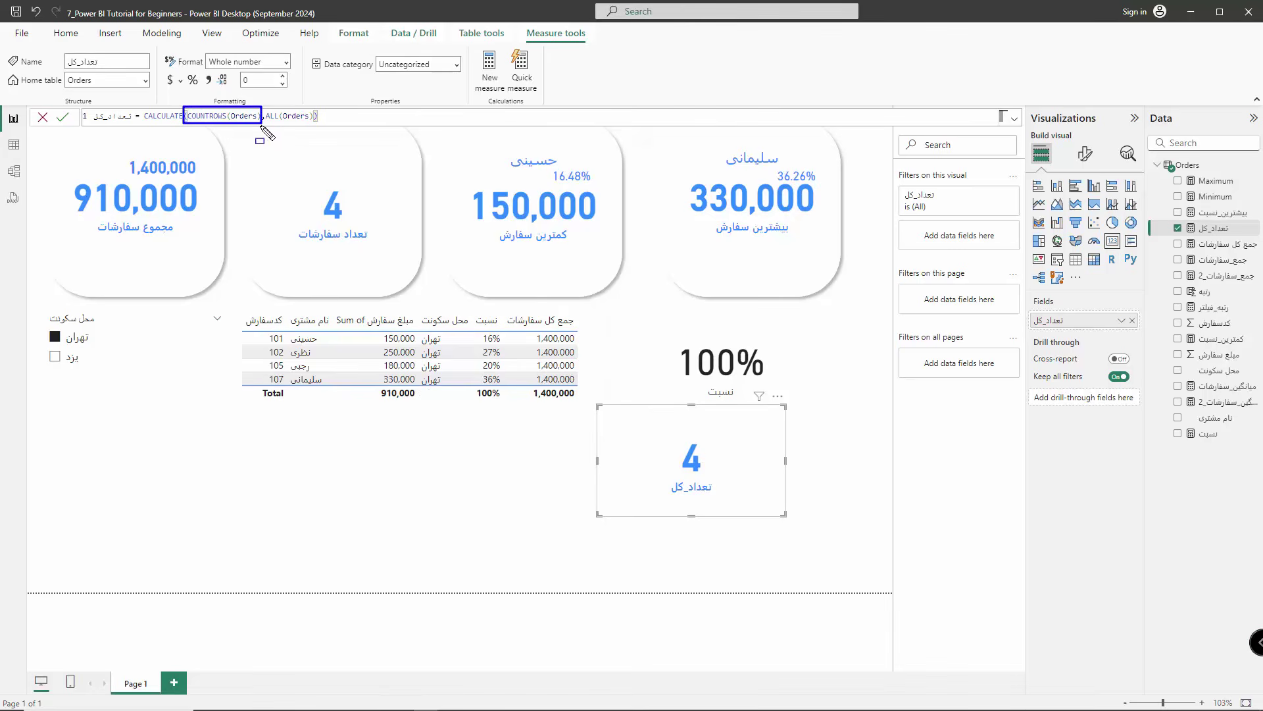
mouse_move(231, 302)
mouse_down()
mouse_move(260, 418)
mouse_move(592, 414)
mouse_up()
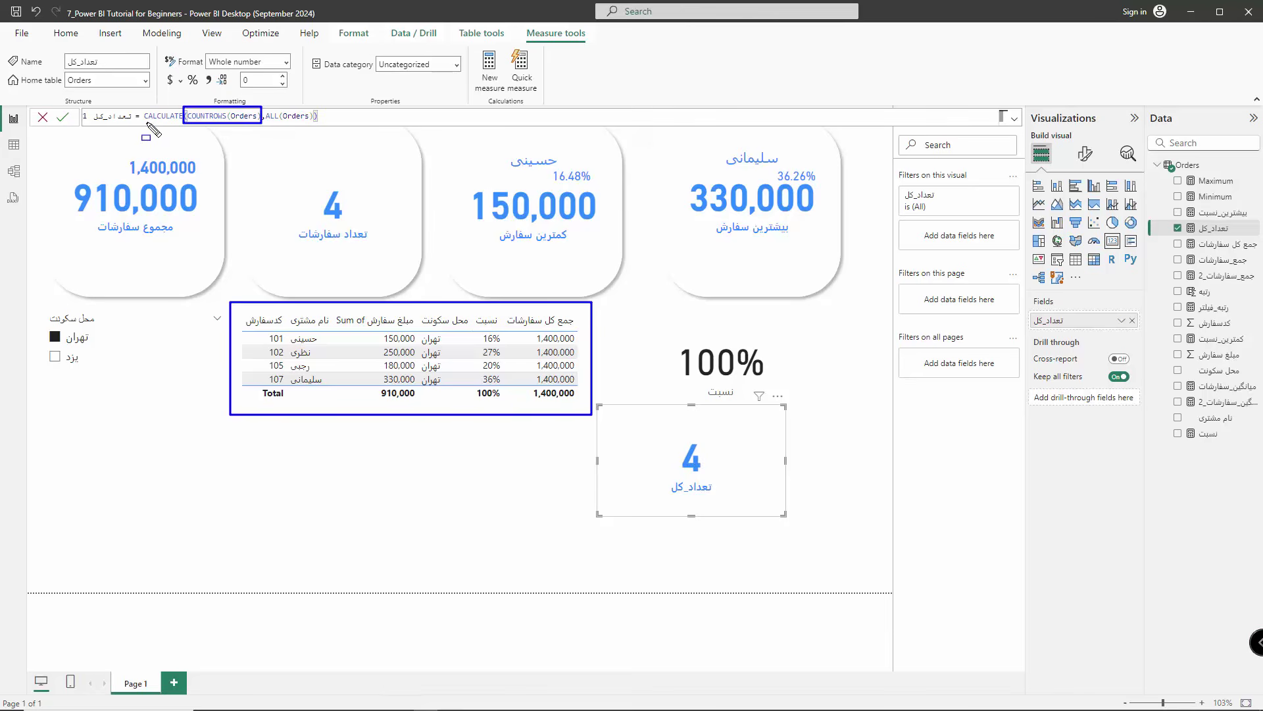
drag(149, 122, 170, 122)
drag(262, 123, 273, 122)
mouse_move(263, 101)
mouse_down()
mouse_move(285, 128)
mouse_move(312, 128)
mouse_up()
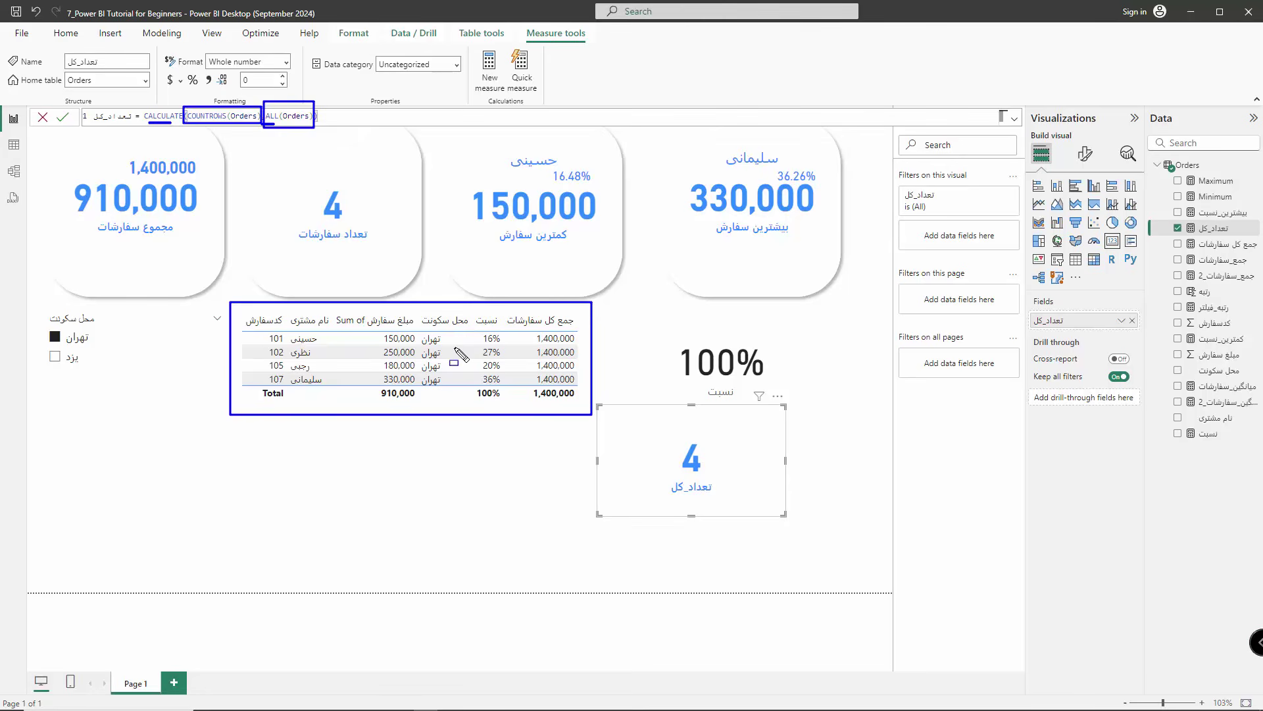
key(Escape)
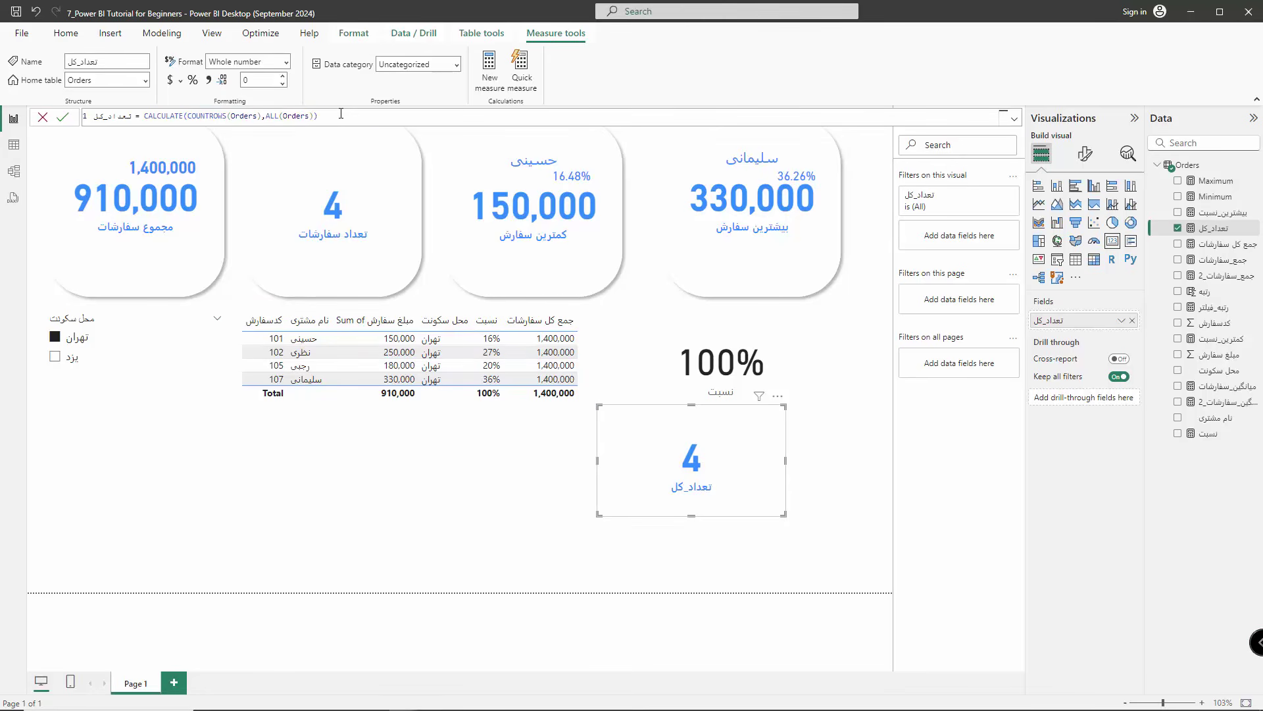
click(341, 114)
key(Return)
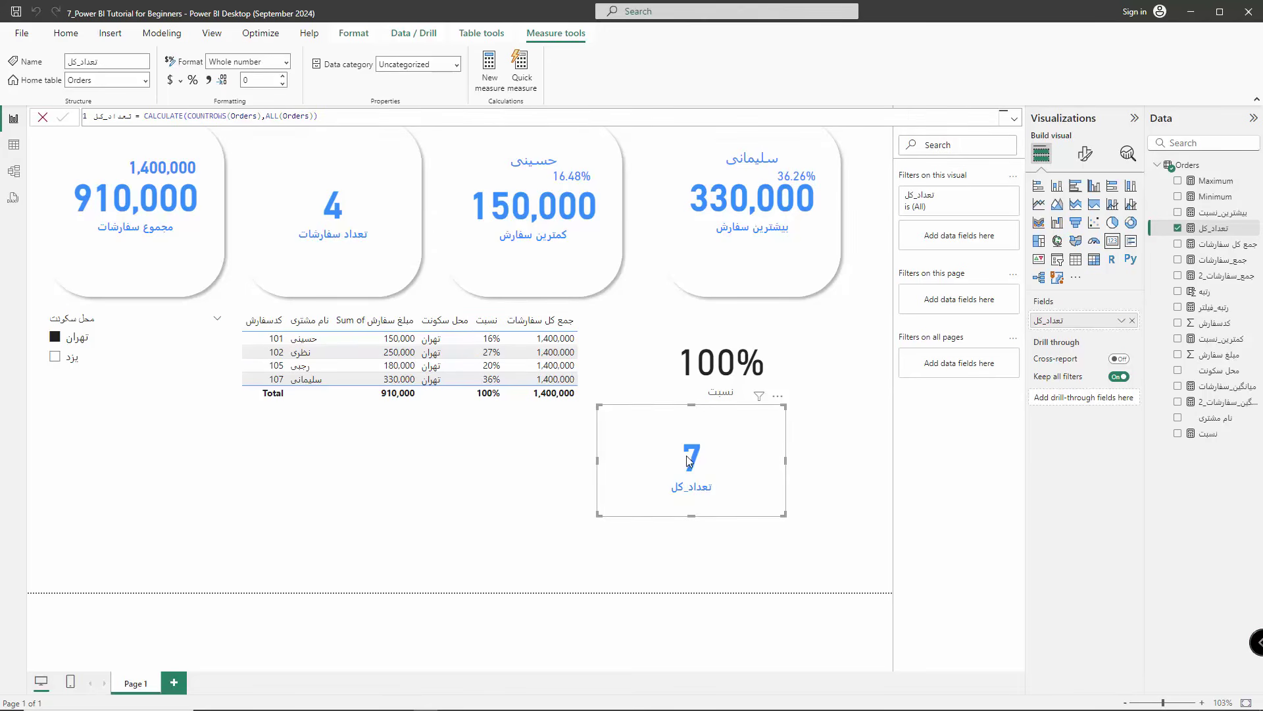
- Turn off the category label of the تعداد_کل card and set its callout value font size to 20
click(1085, 154)
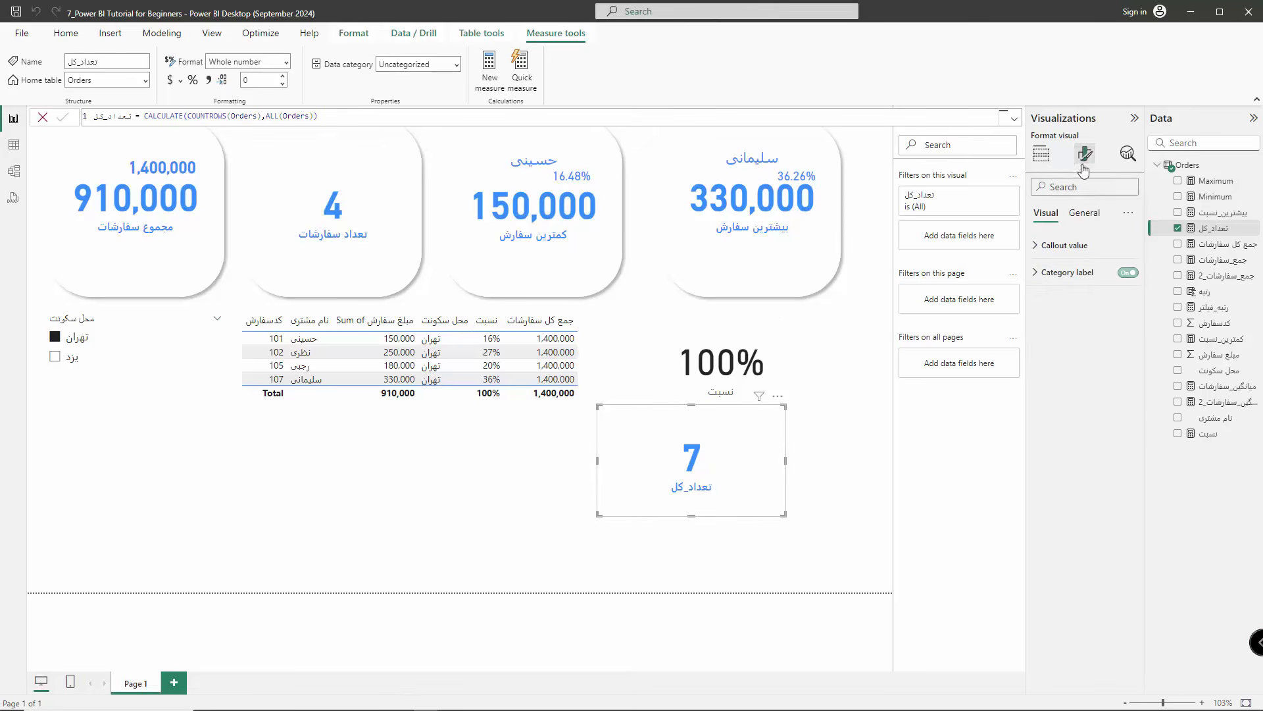
click(1128, 271)
click(1119, 246)
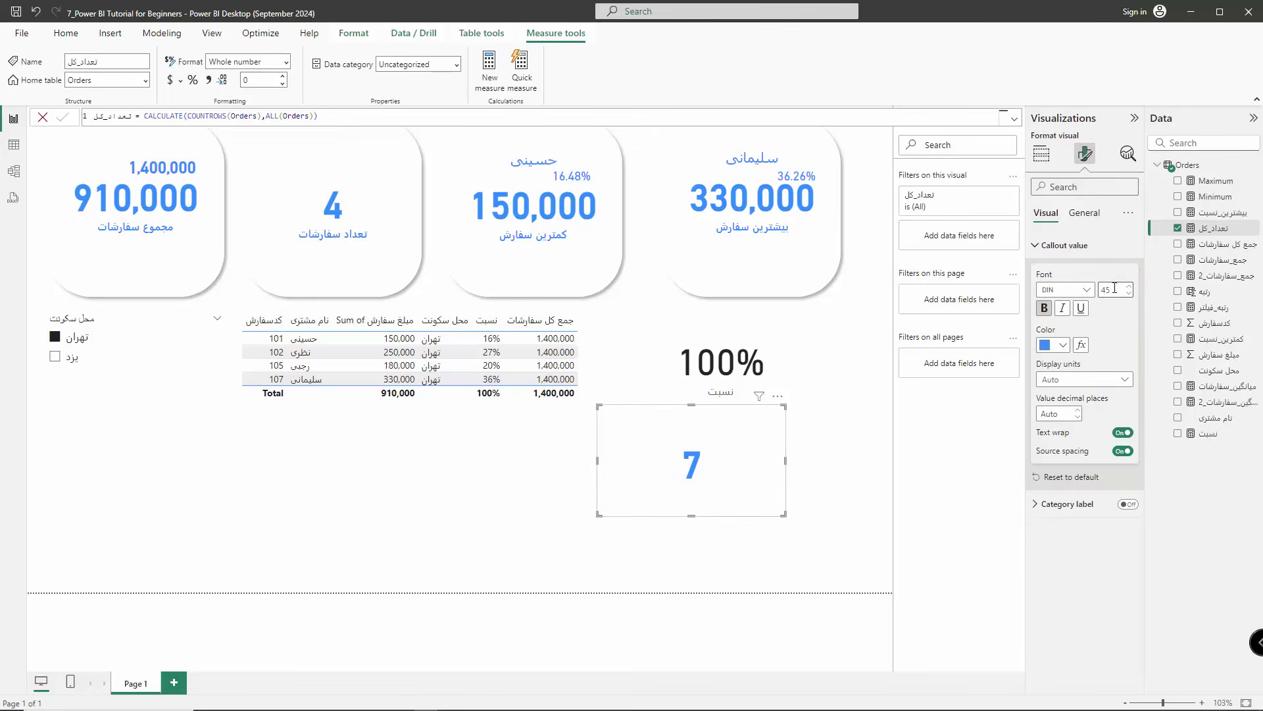
text(20)
click(790, 468)
- Shrink the تعداد_کل card and place it just above the number in the تعداد سفارشات card
click(733, 467)
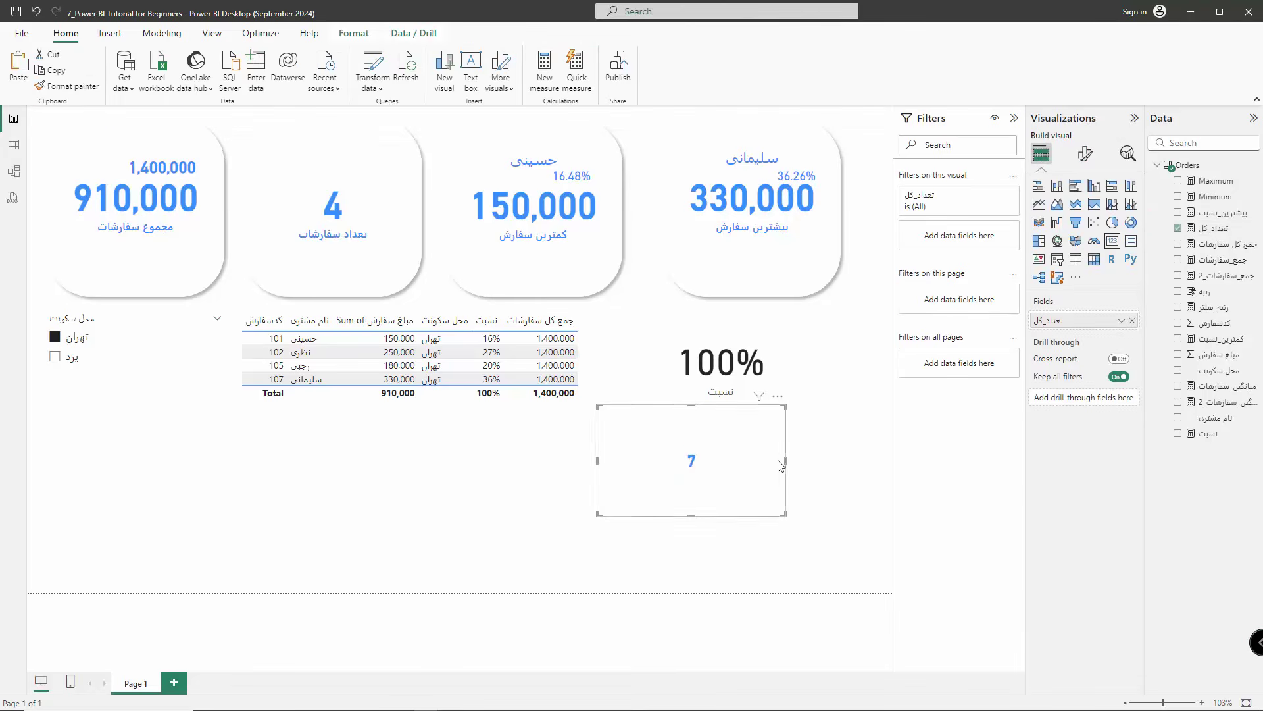
drag(785, 462, 650, 462)
drag(626, 514, 365, 182)
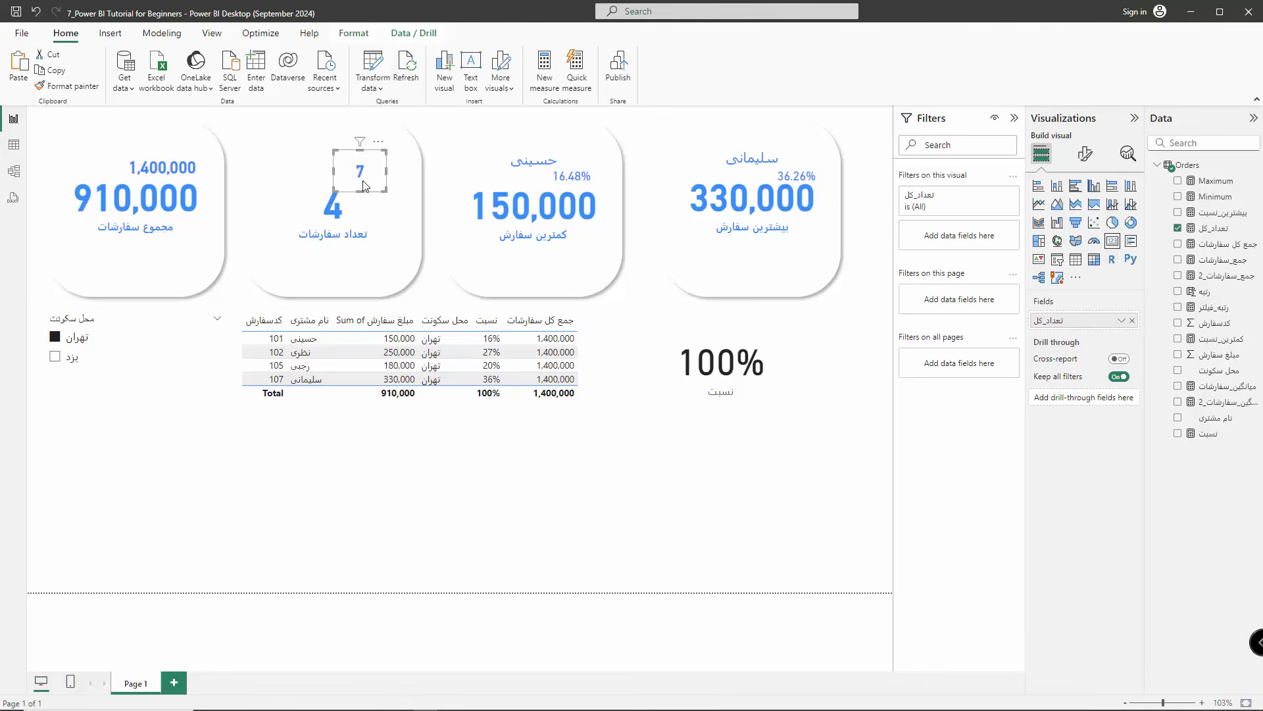
- Switch the محل سکونت slicer from تهران to یزد to check the filtered and overall order cards
click(54, 337)
click(54, 356)
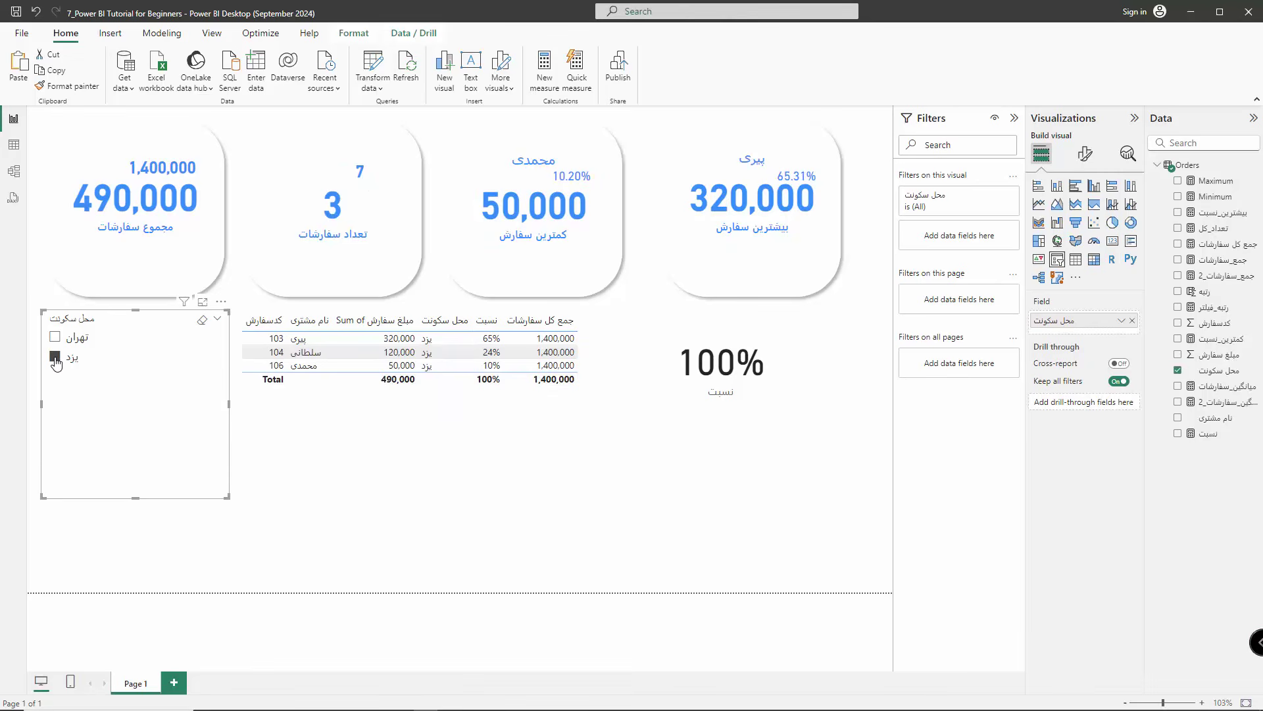
click(54, 357)
drag(61, 175, 201, 243)
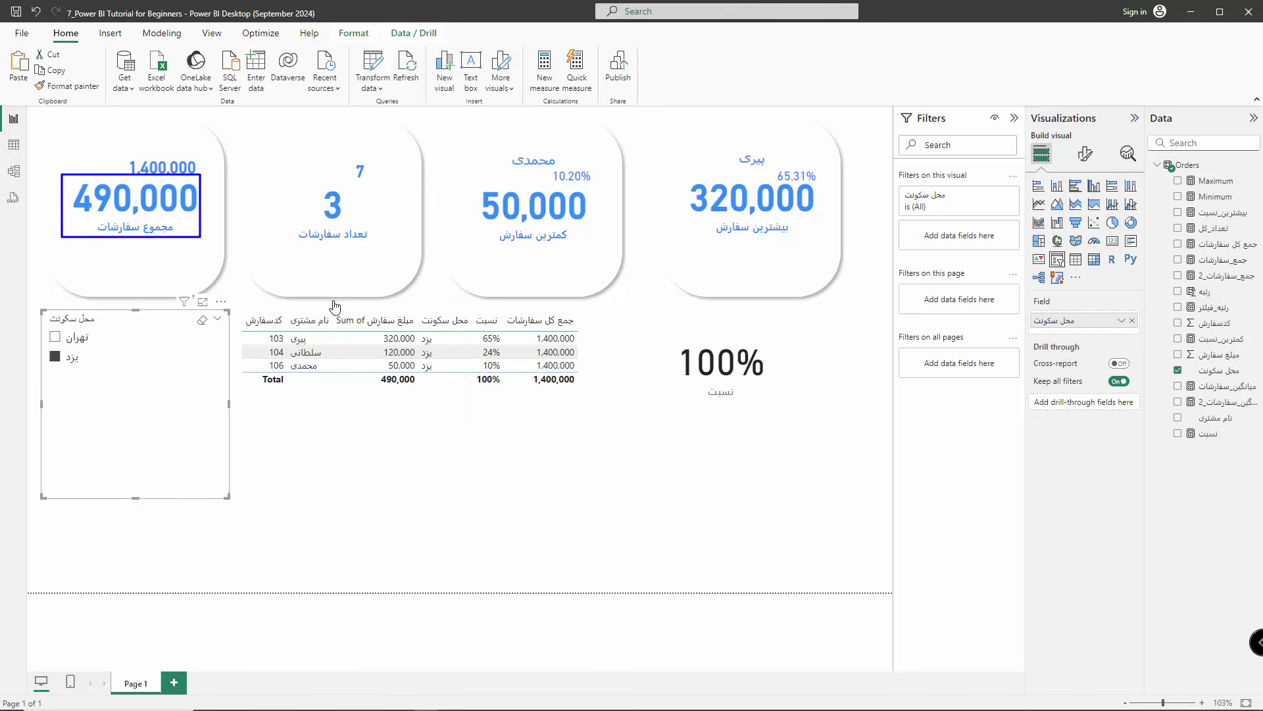
- Clear the یزد selection in the محل سکونت slicer
drag(347, 306, 413, 432)
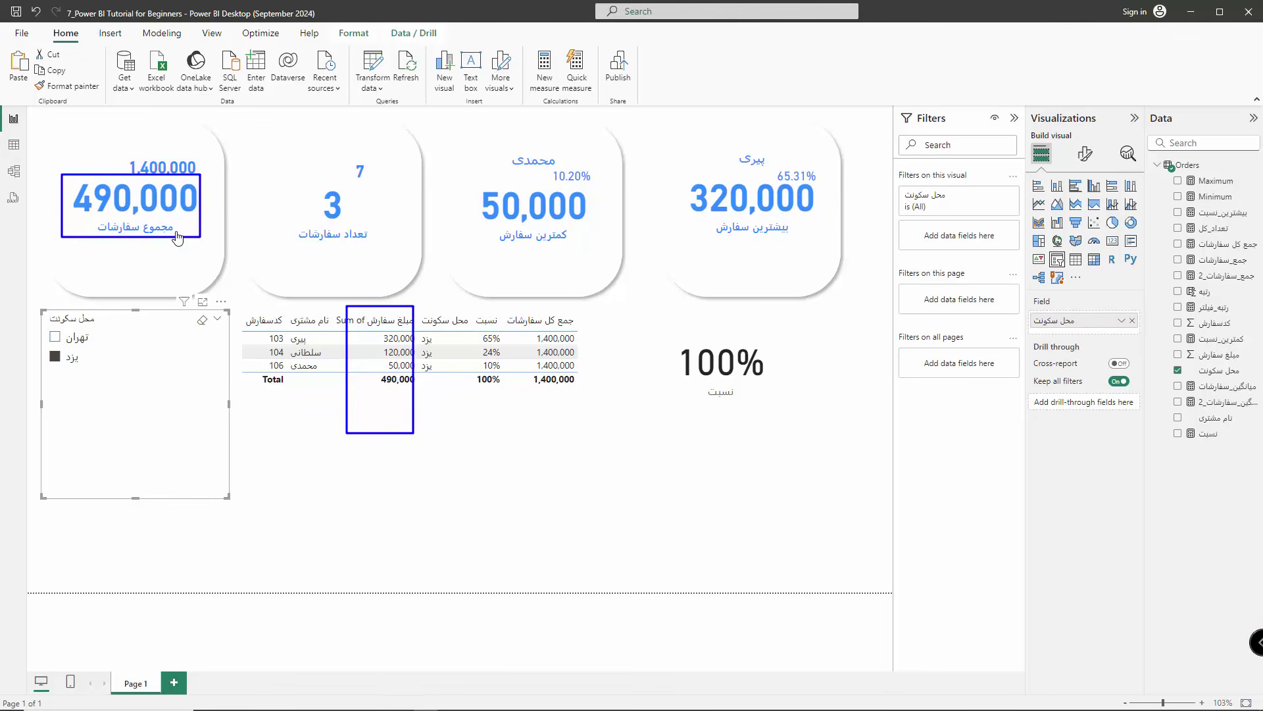
click(55, 358)
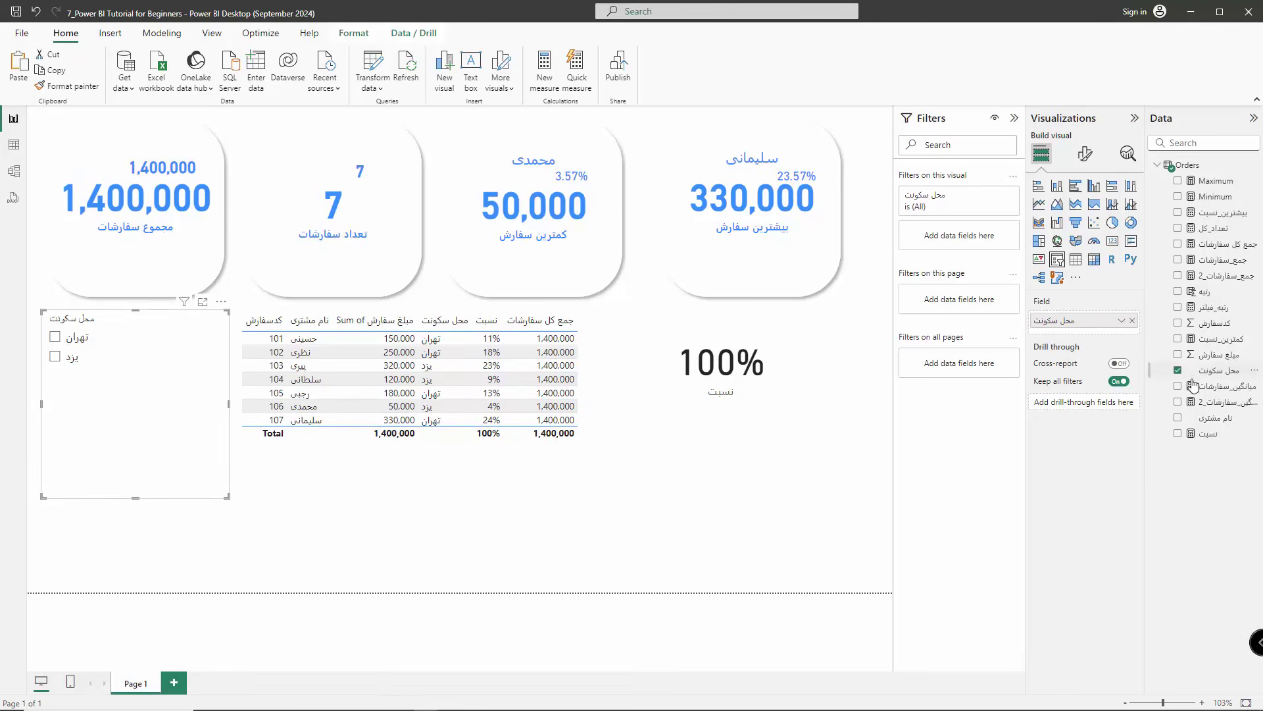
- Delete the measures میانگین_سفارشات, میانگین_سفارشات_2 and جمع_سفارشات_2 from the Orders table
click(1255, 388)
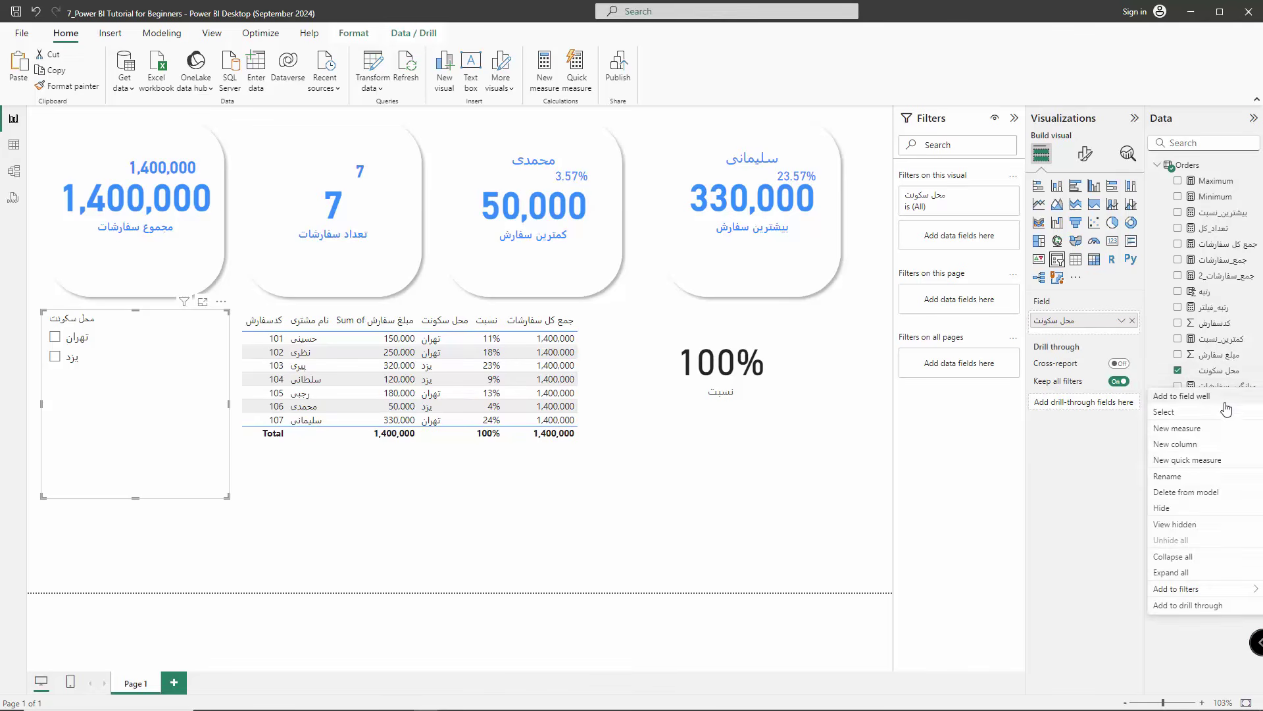
click(1185, 493)
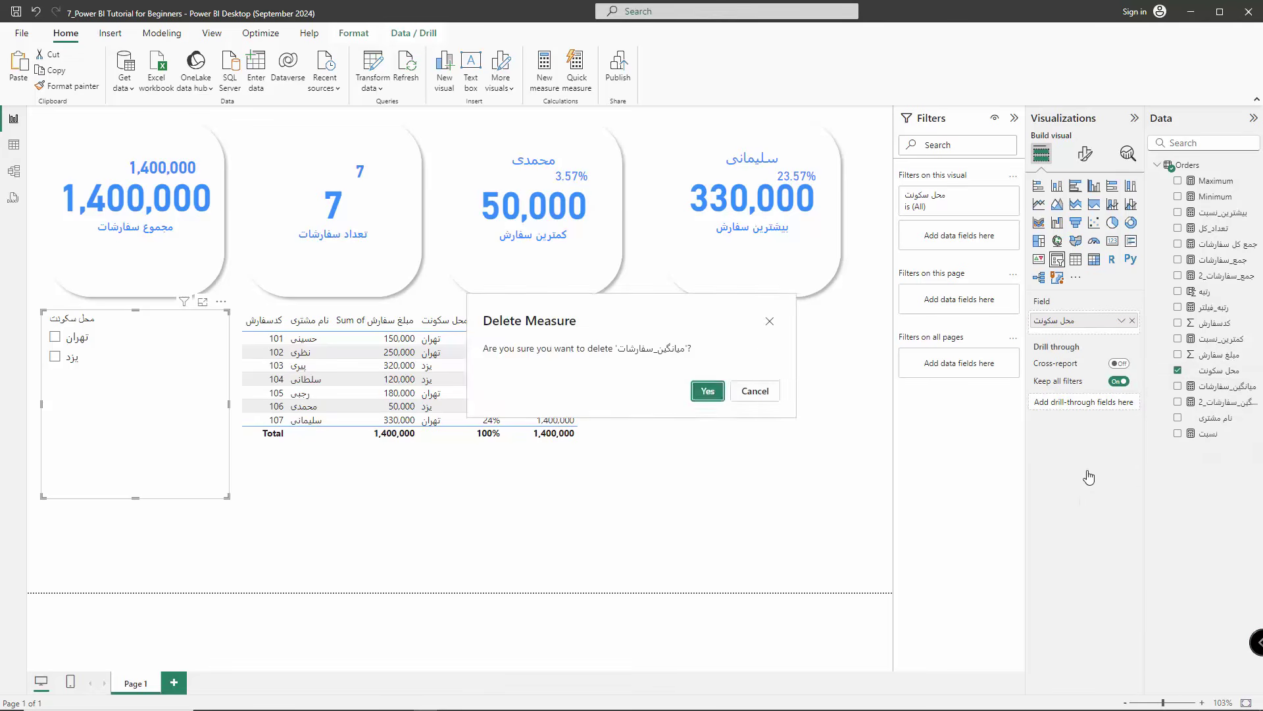
click(708, 391)
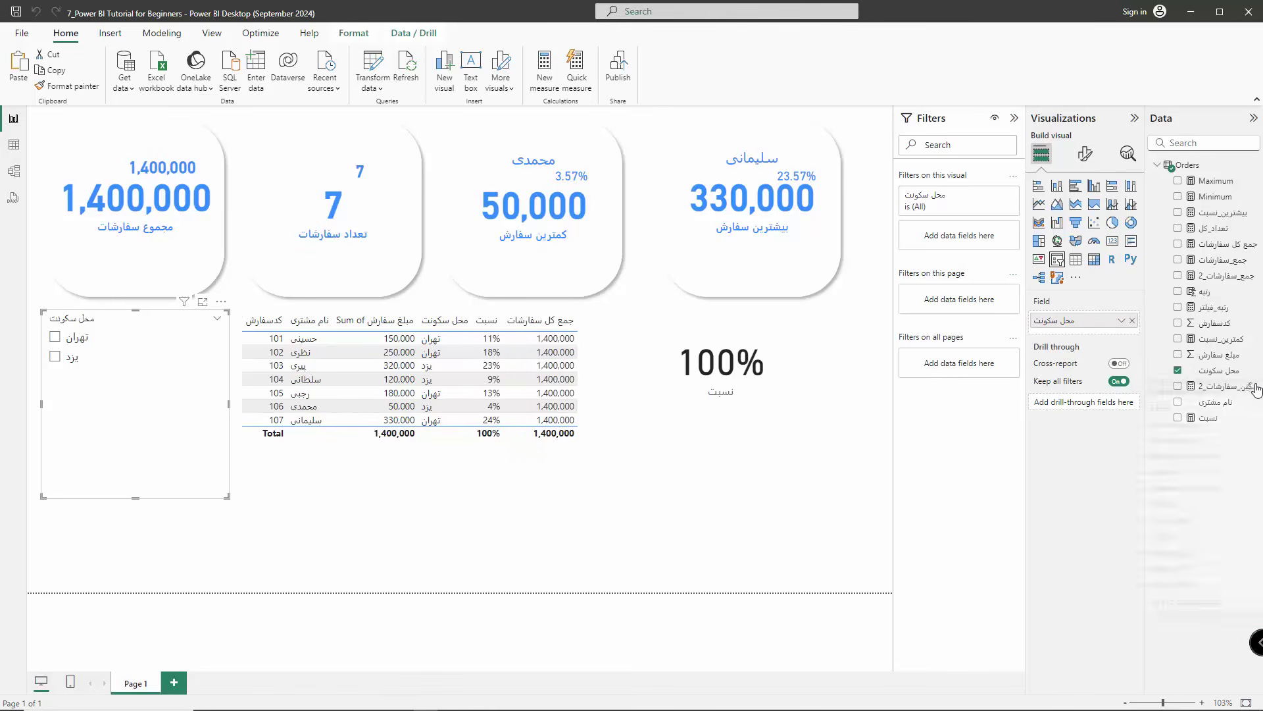
click(1256, 388)
click(1186, 489)
click(711, 393)
right_click(1210, 276)
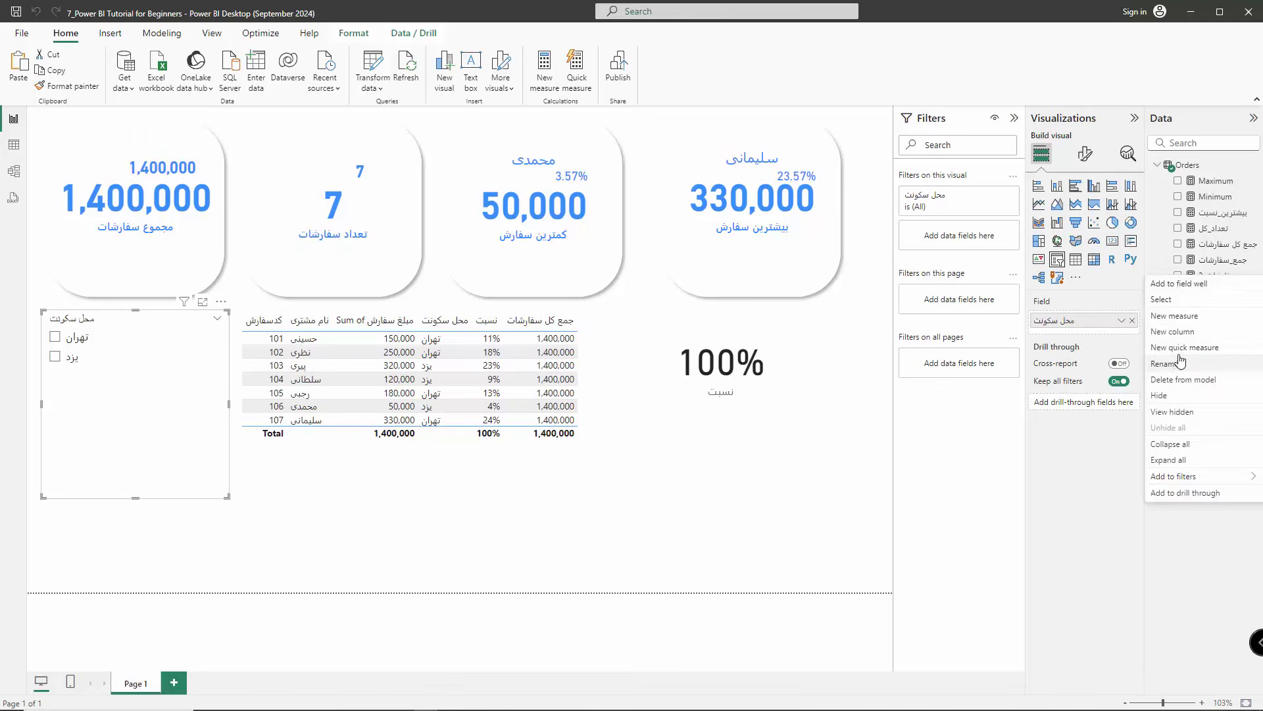
click(1183, 380)
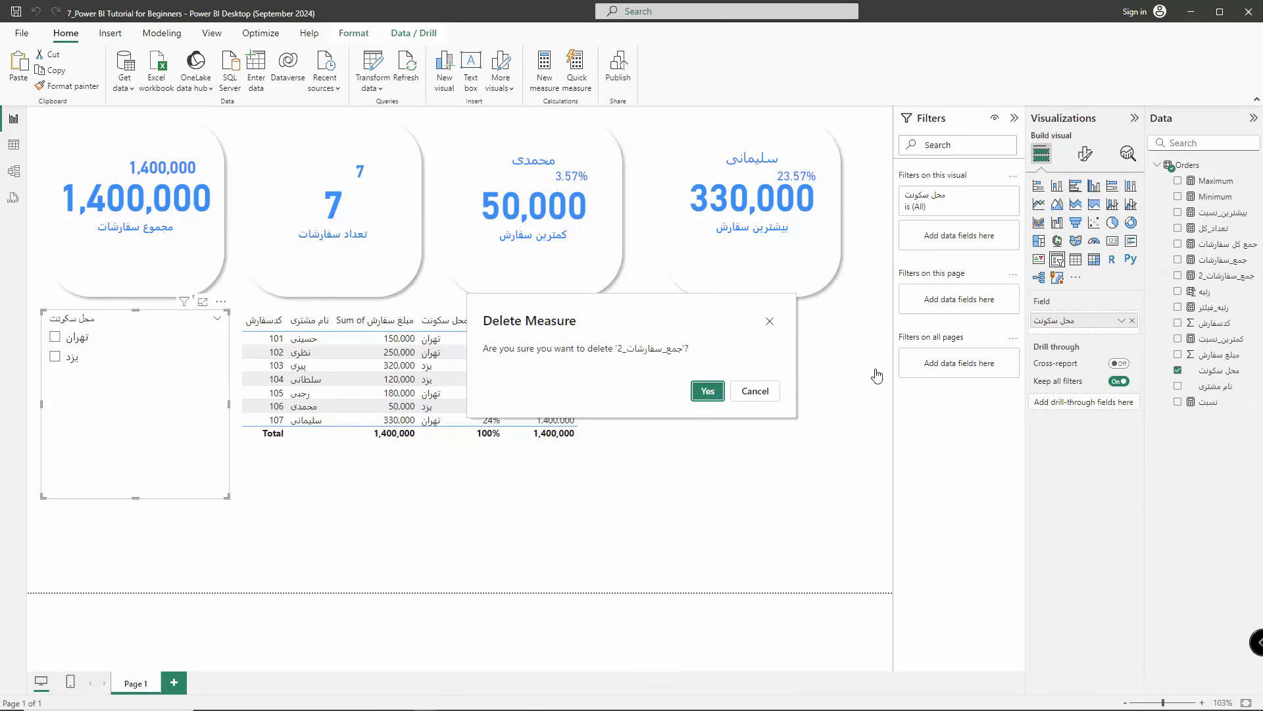
click(707, 393)
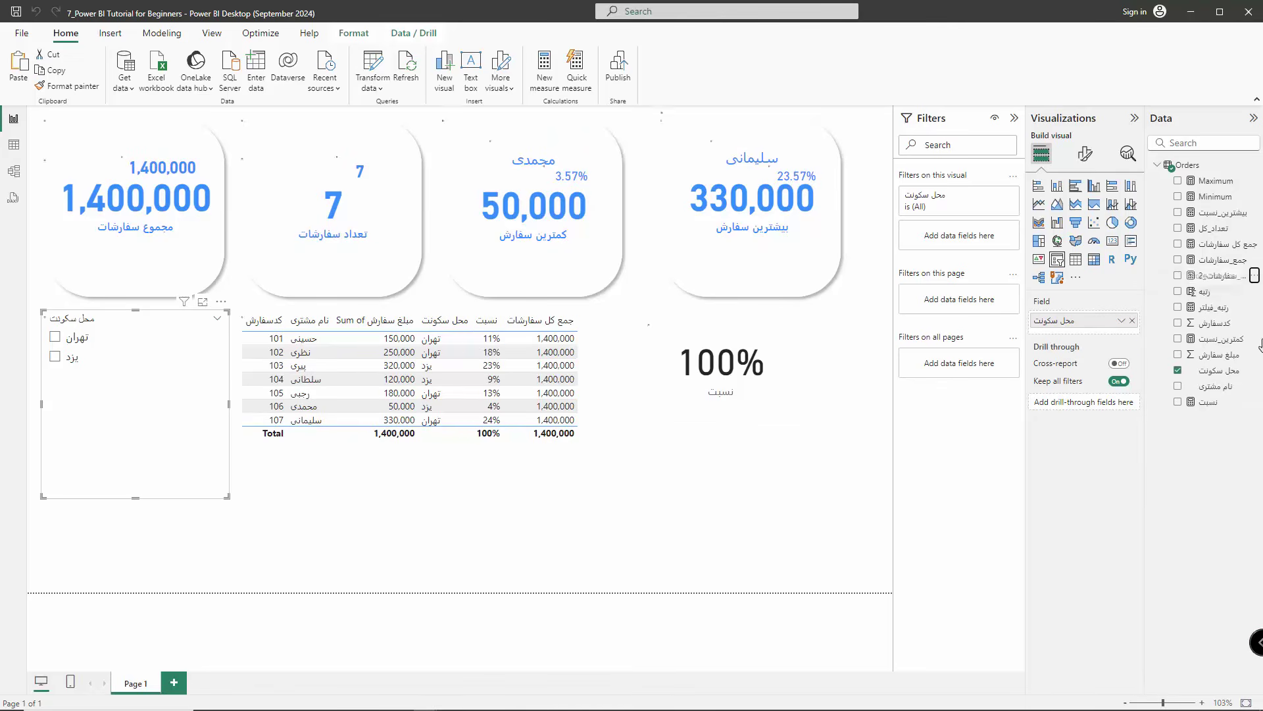
- Check the formula of the جمع_سفارشات measure, leaving nothing selected on the report page
click(1224, 263)
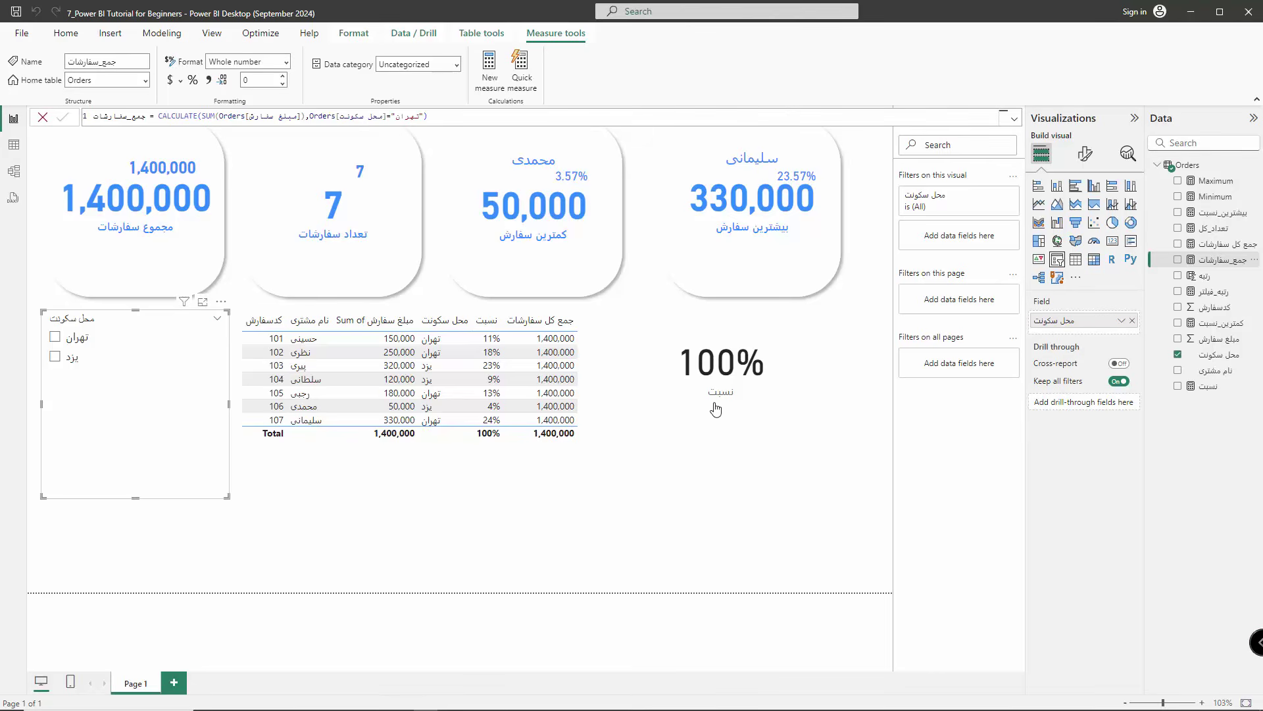
click(733, 464)
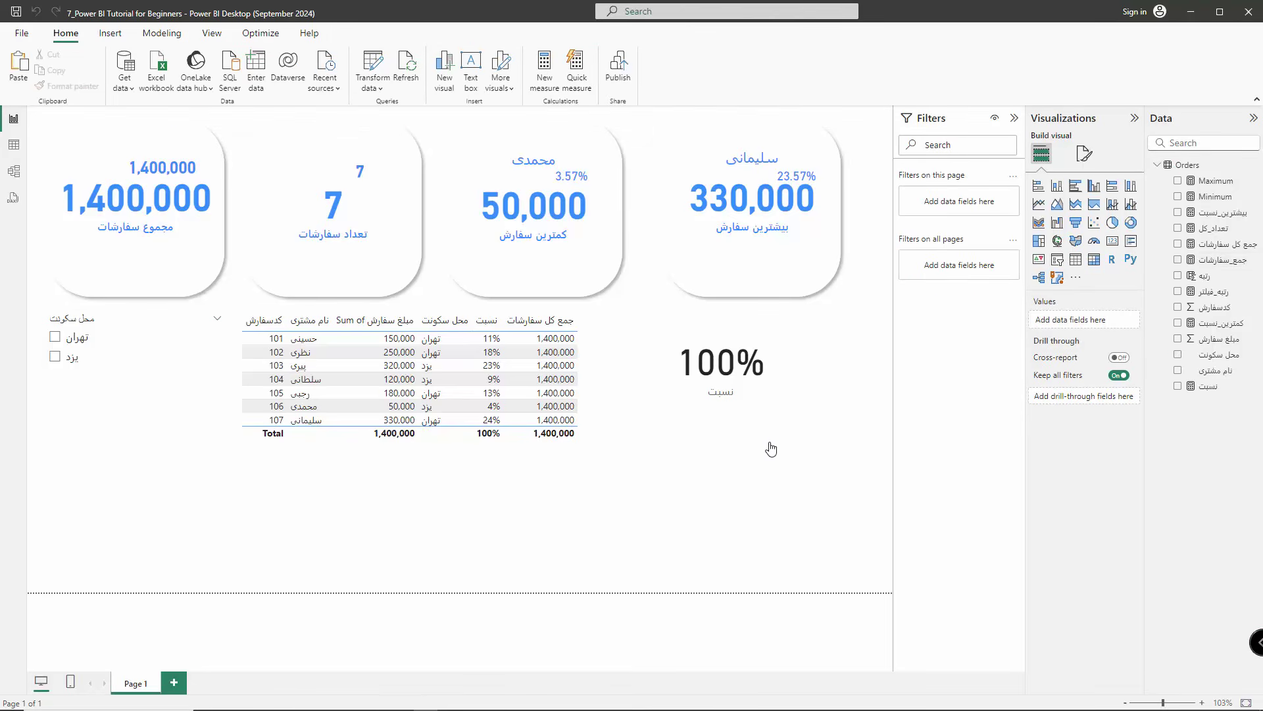
- Start a new measure in the Orders table and name it مجموع_سفارشات_فیلتر
right_click(1181, 169)
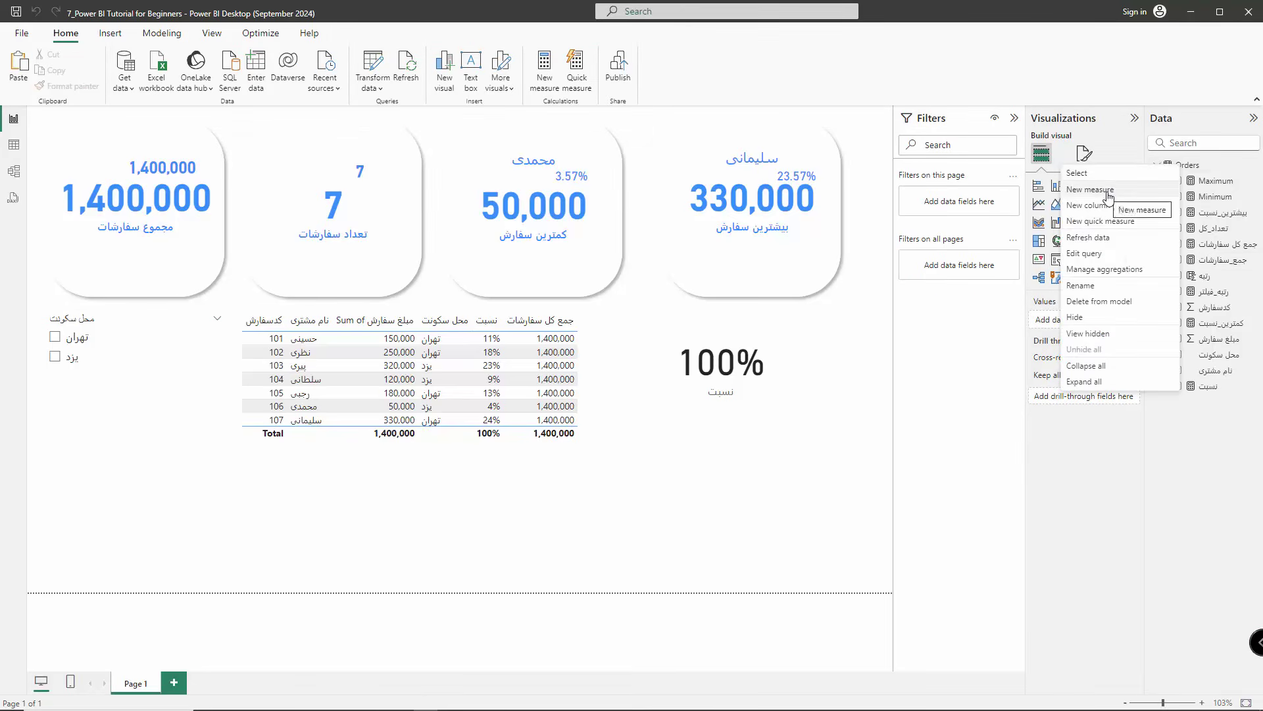
key(Escape)
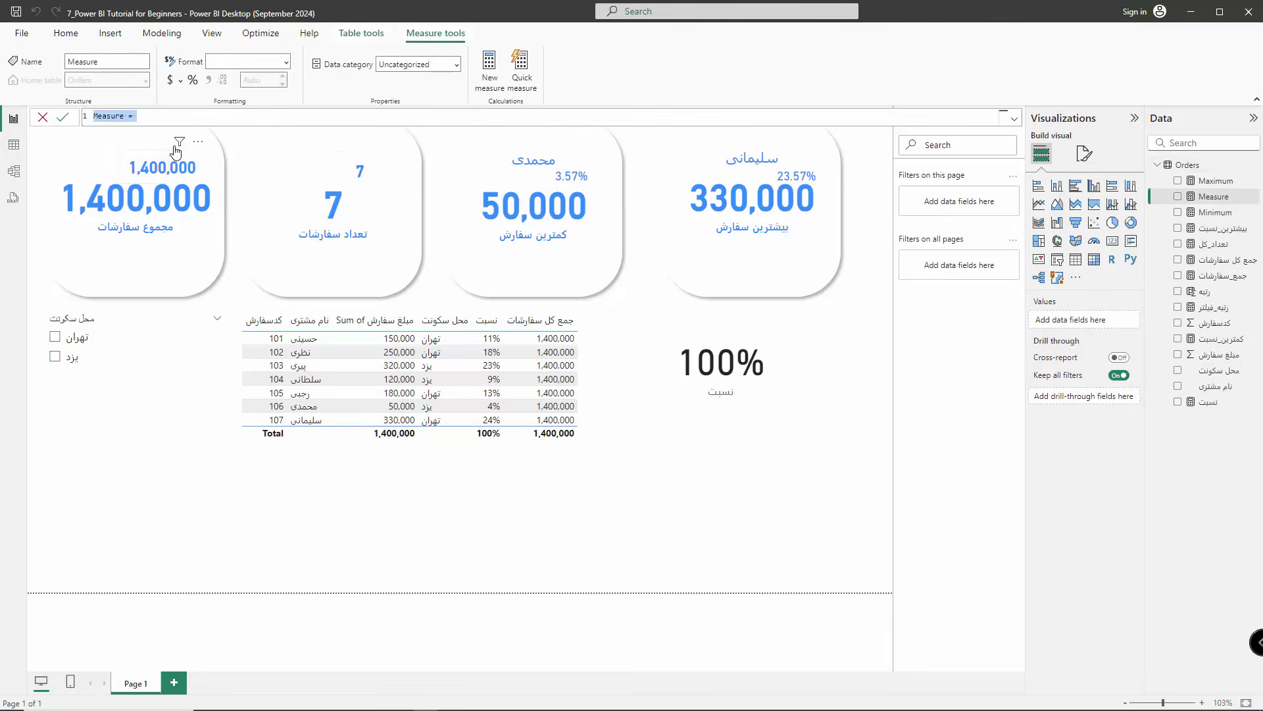
key(BackSpace)
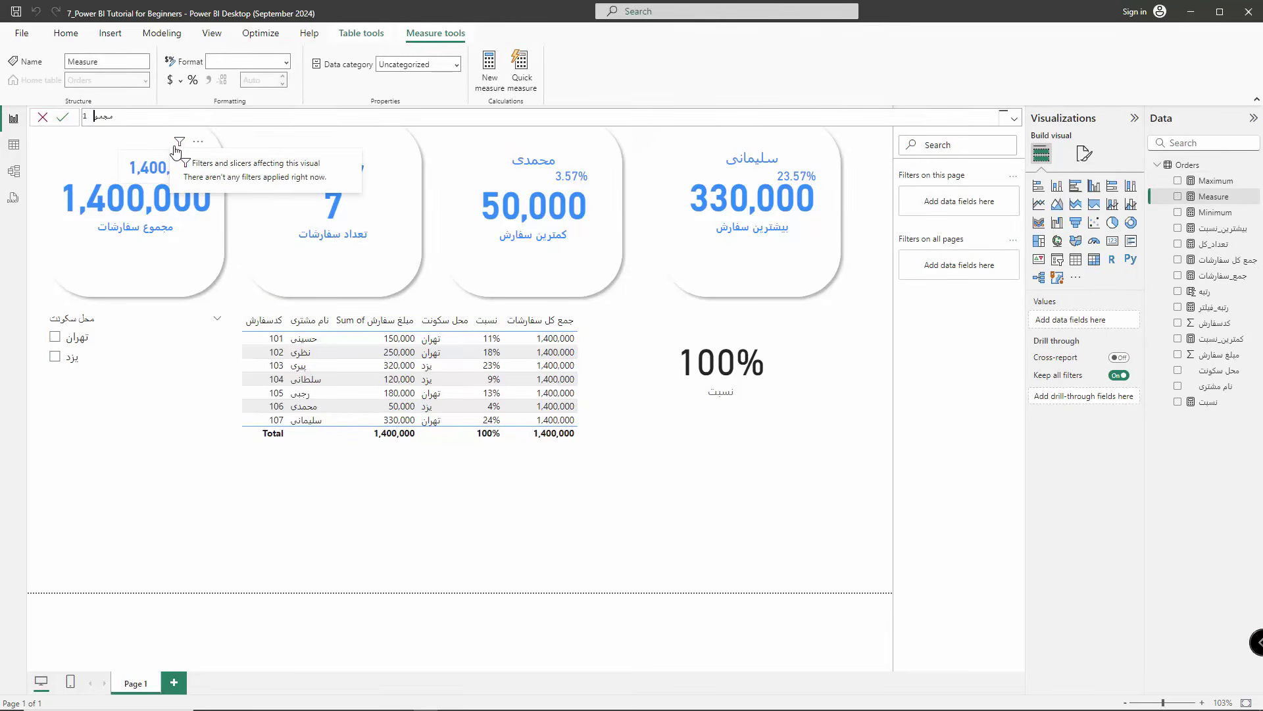
text(مجموع_سفارشات)
text(_بد)
key(BackSpace)
text(ا)
key(BackSpace)
key(BackSpace)
text(فیلتر=)
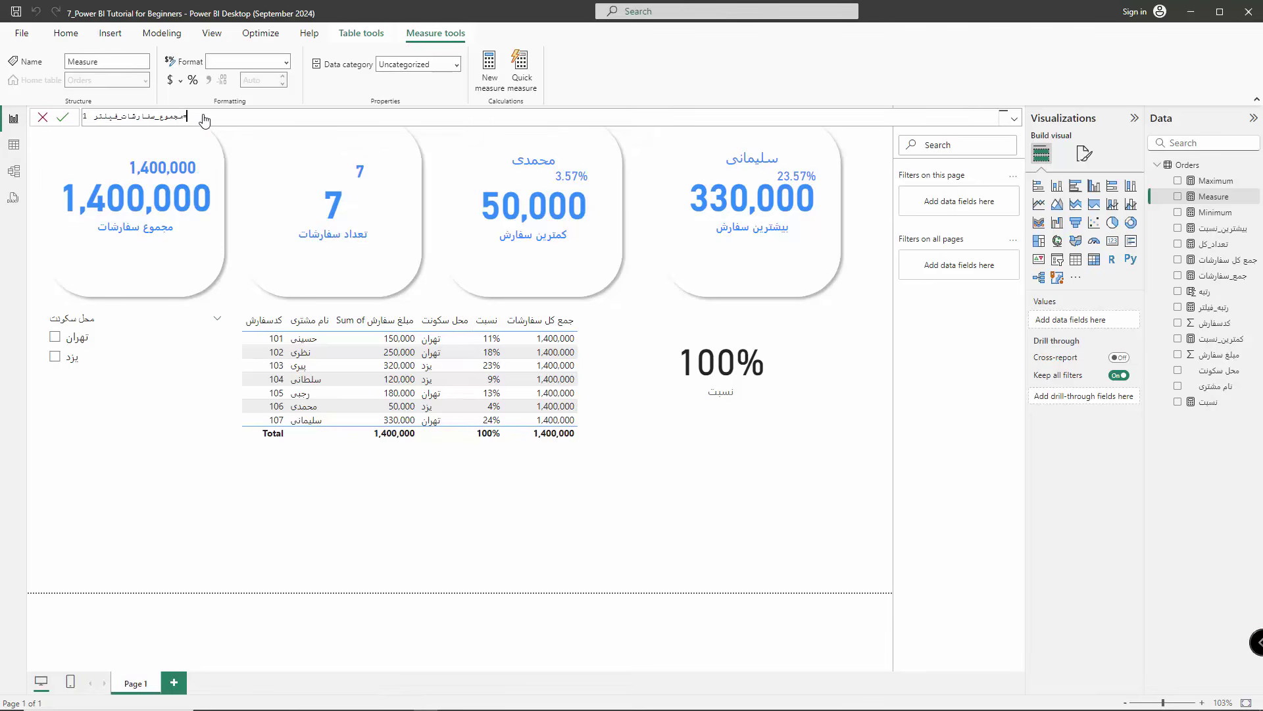
- Define the مجموع_سفارشات_فیلتر measure as SUM(Orders[مبلغ سفارش]) and commit it
text(SUM()
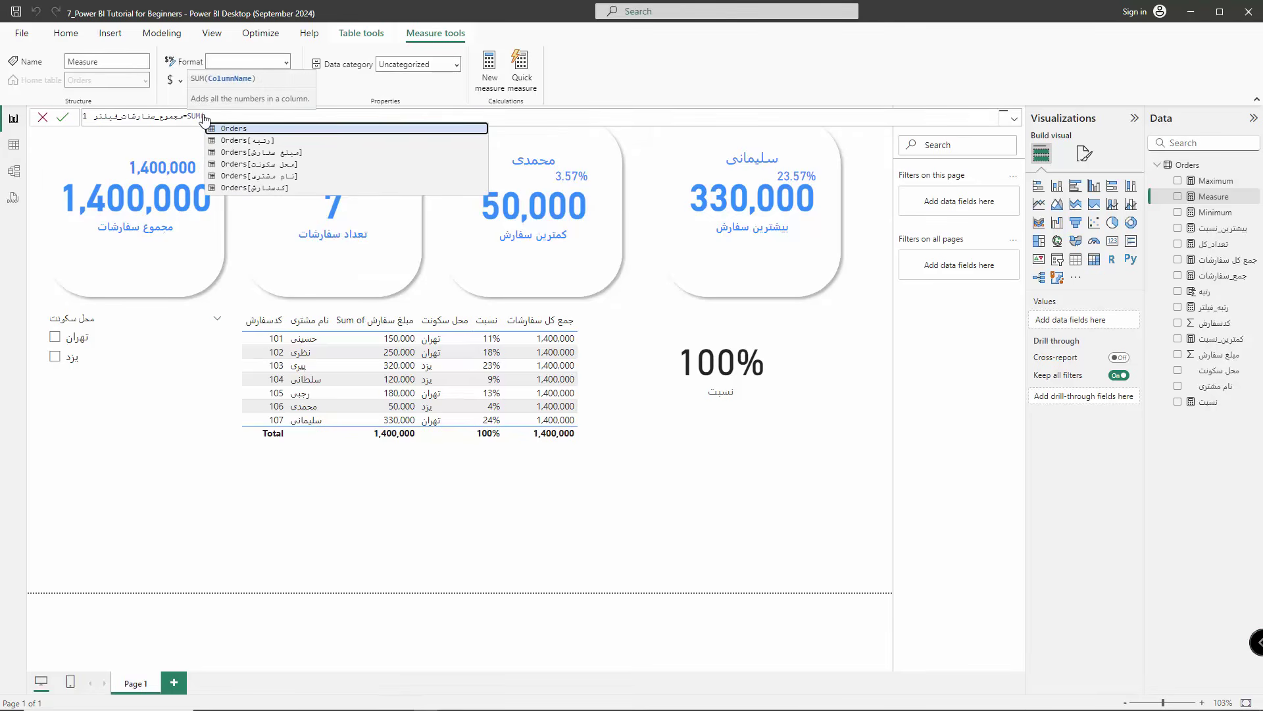
key(Down)
key(Down)
key(Tab)
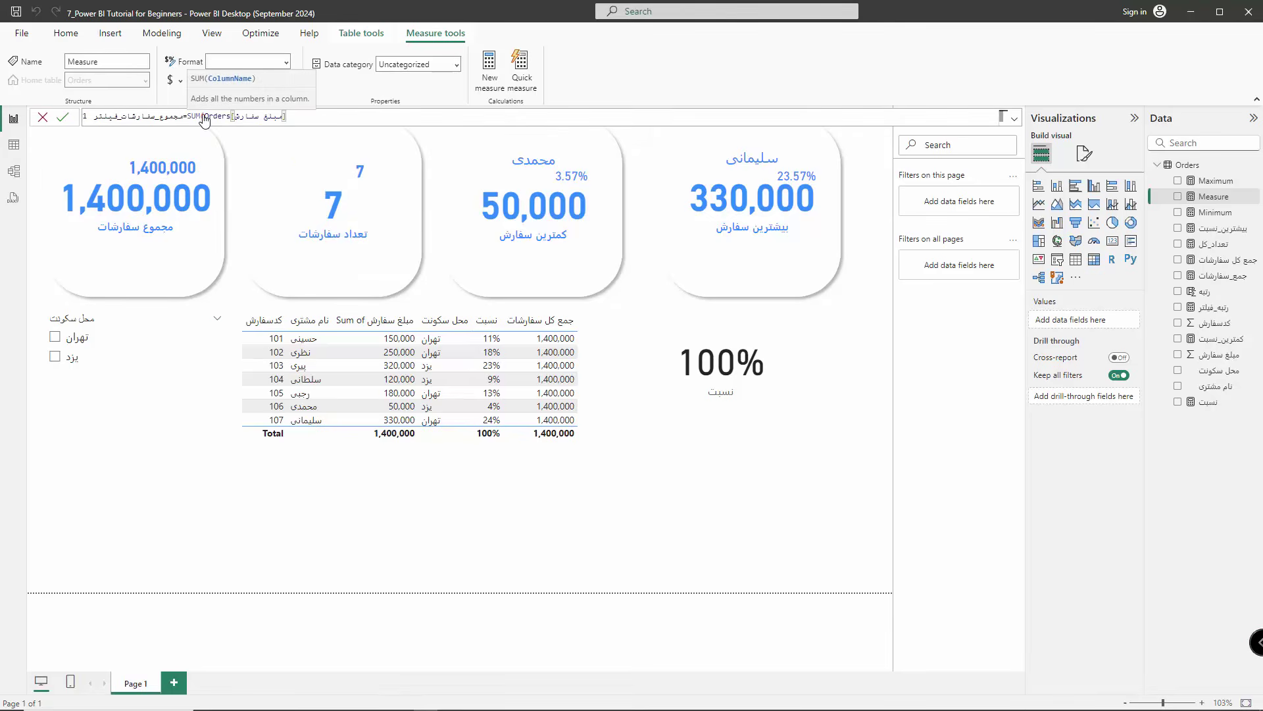
text())
key(Return)
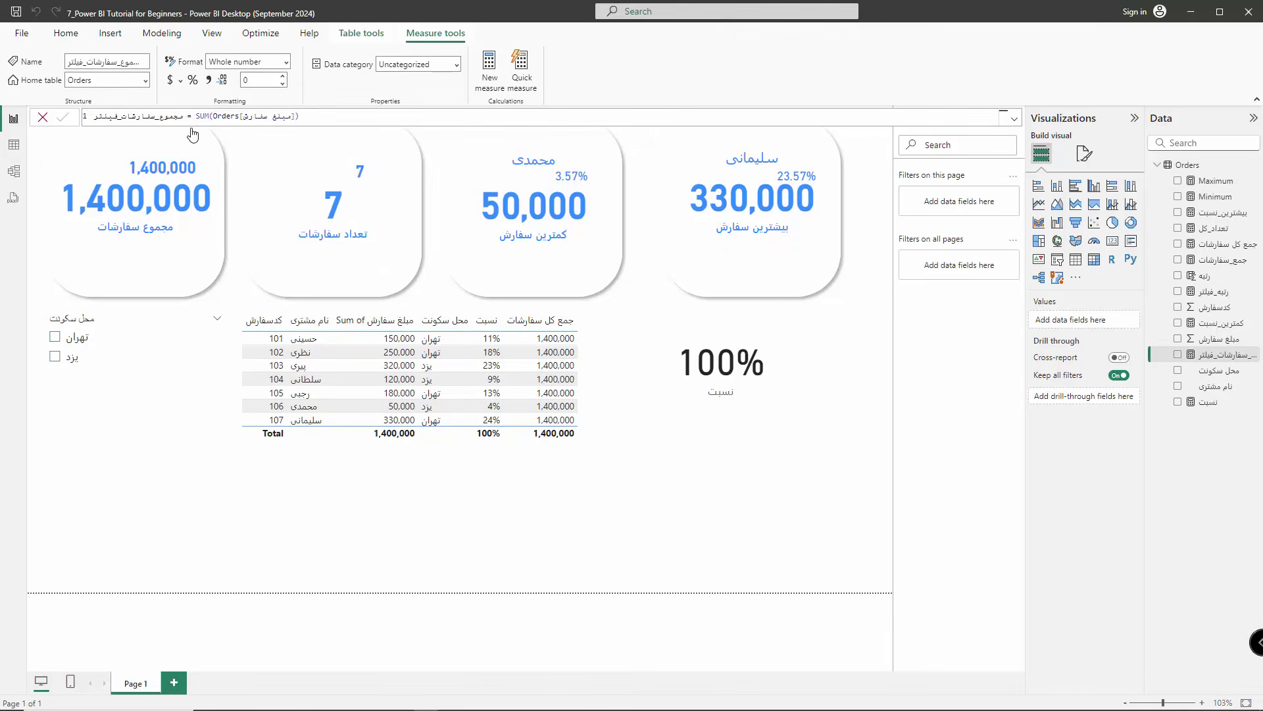
- Duplicate the مجموع سفارشات card, place the copy beside the orders table and delete the نسبت card there
click(152, 209)
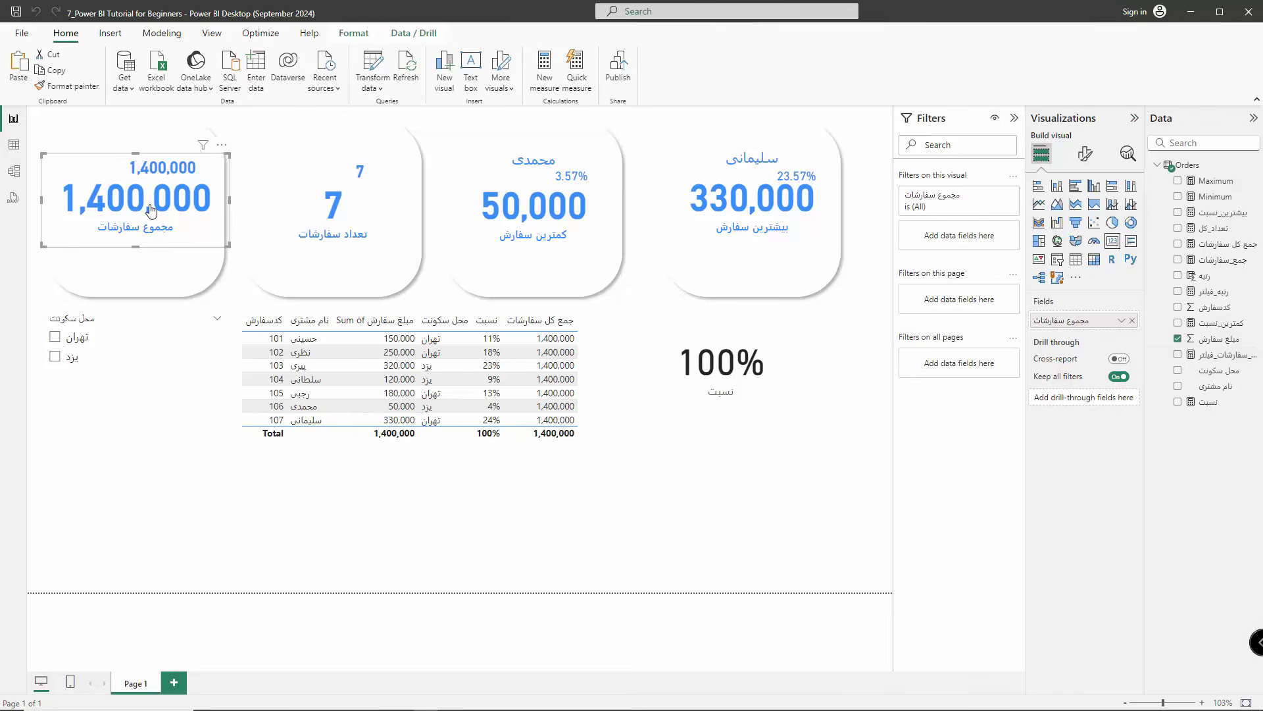
key(ctrl+c)
key(ctrl+v)
drag(152, 210, 723, 360)
click(735, 369)
key(Delete)
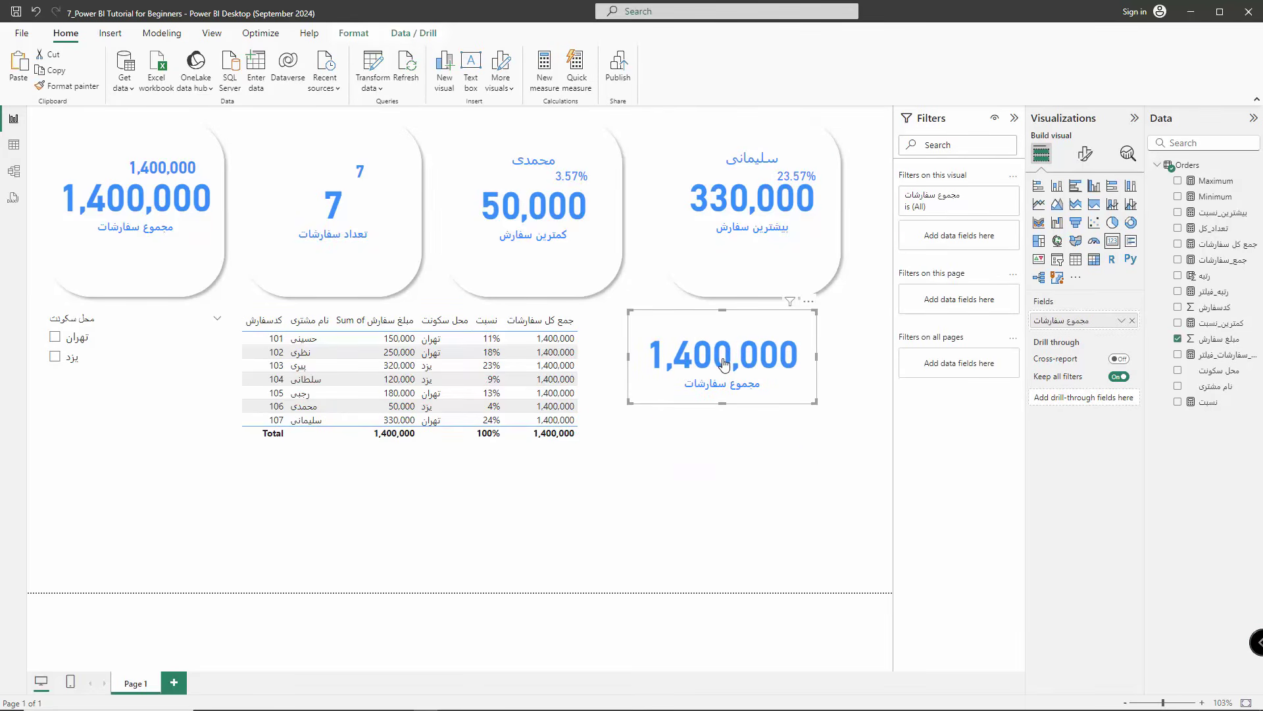
- Replace the copied card's field with مجموع_سفارشات_فیلتر and give that measure a thousands separator
click(1133, 321)
drag(1223, 354, 746, 376)
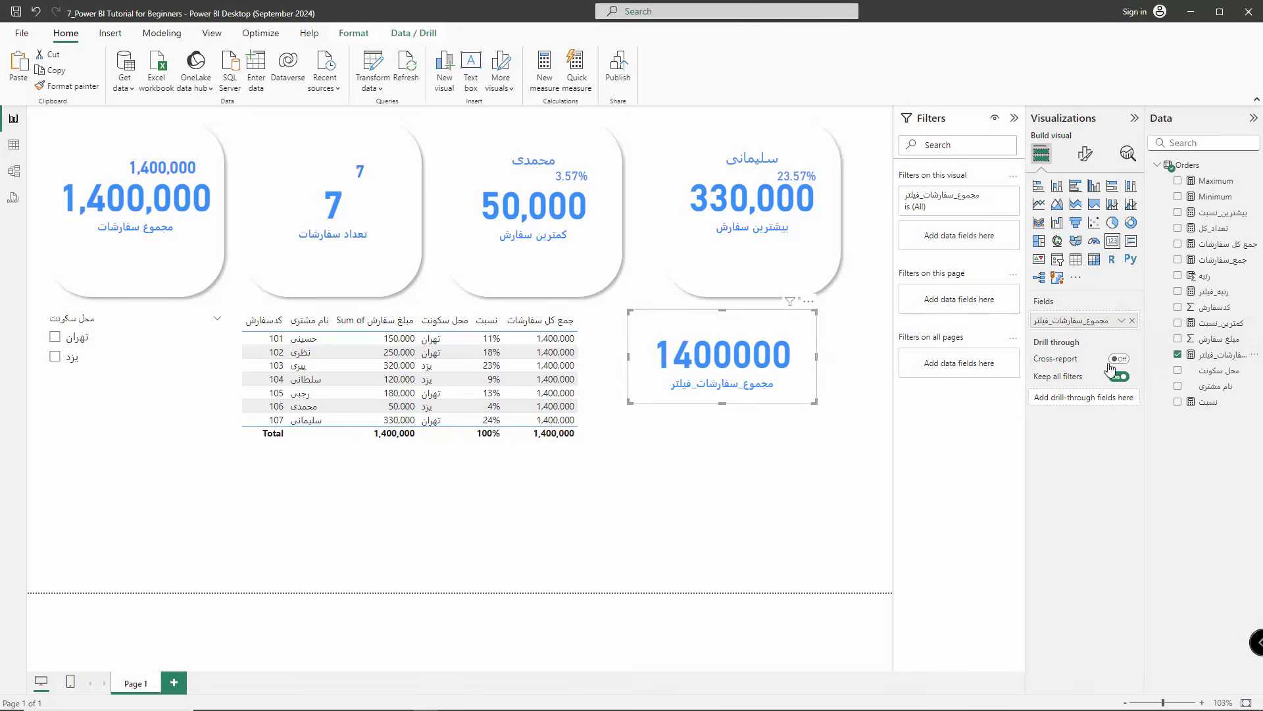
click(1217, 355)
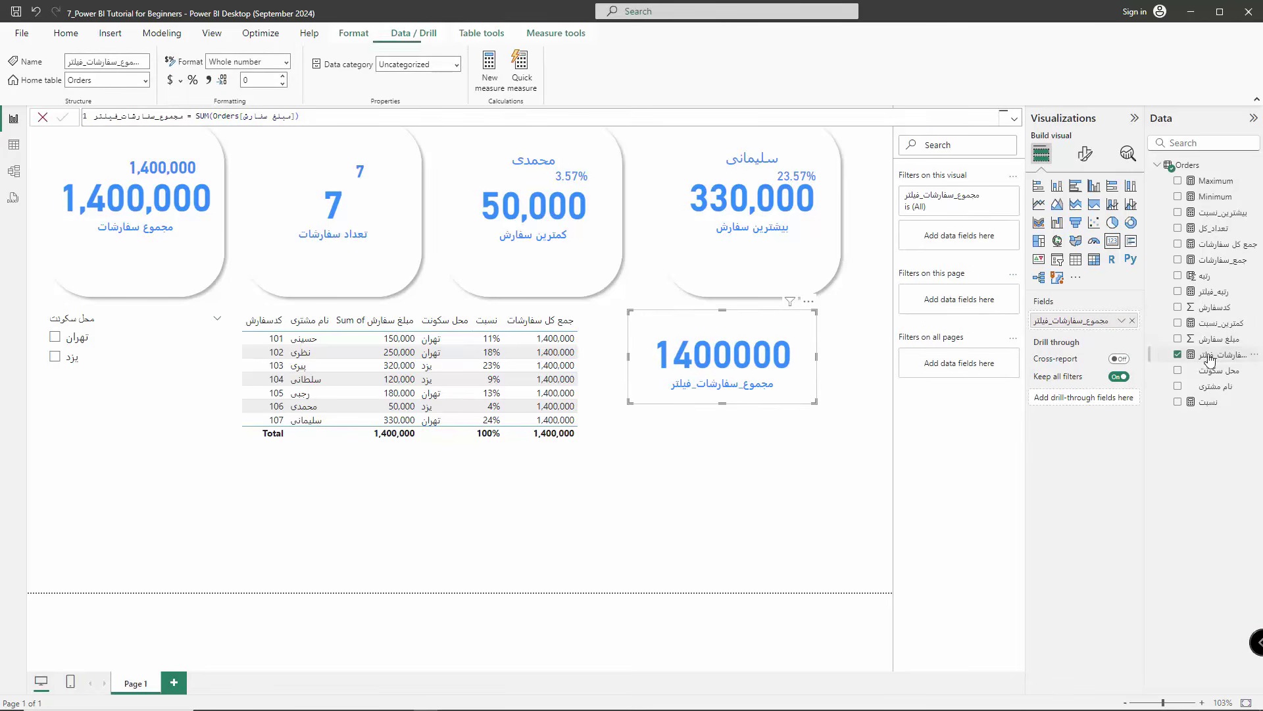
click(208, 80)
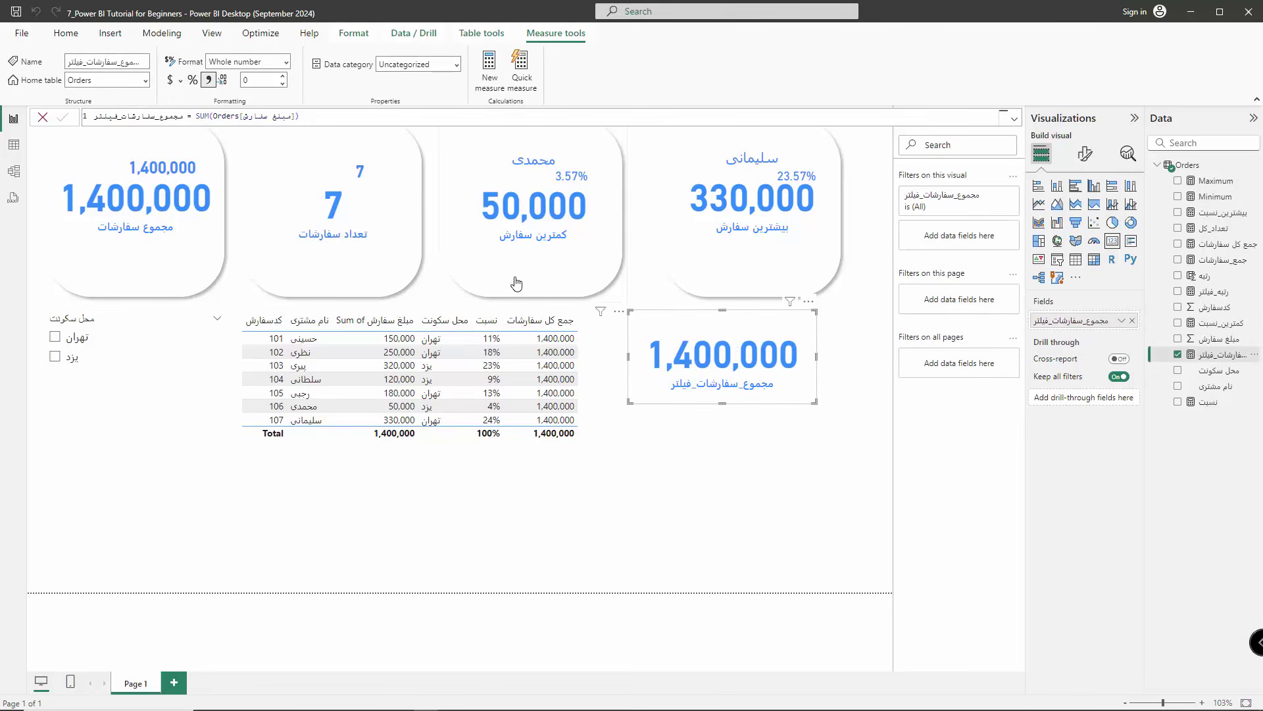
- Filter the محل سکونت slicer to تهران to check the مجموع_سفارشات_فیلتر card, and clear the filter again
click(55, 337)
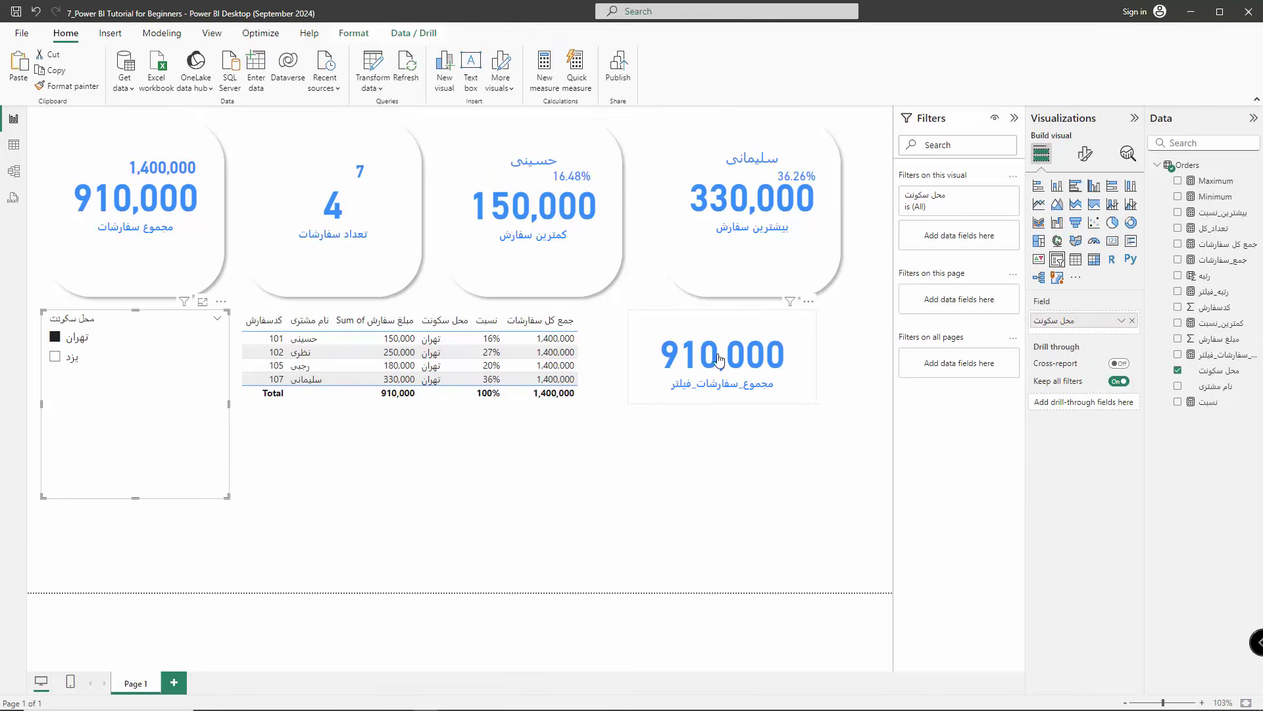
click(70, 347)
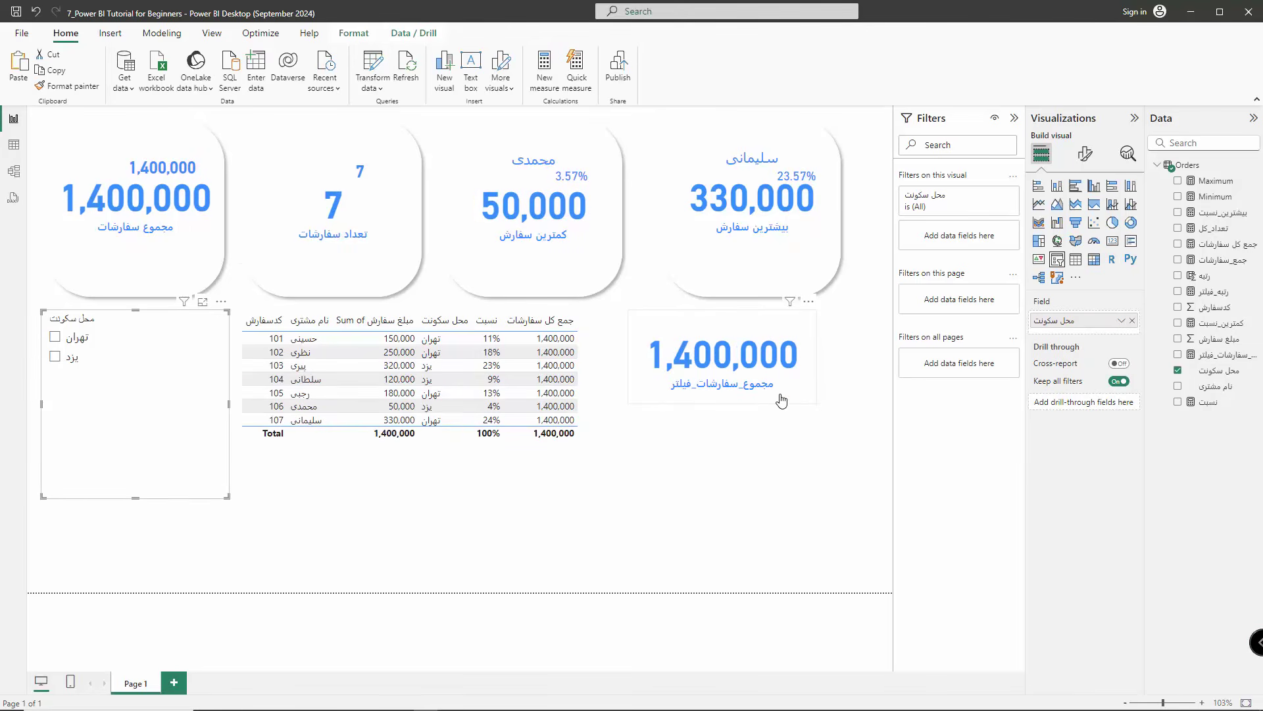
- Create a measure in the Orders table named میانگین_سفارشات, defined as AVERAGE(Orders[مبلغ سفارش])
right_click(1189, 165)
click(1149, 195)
text(می)
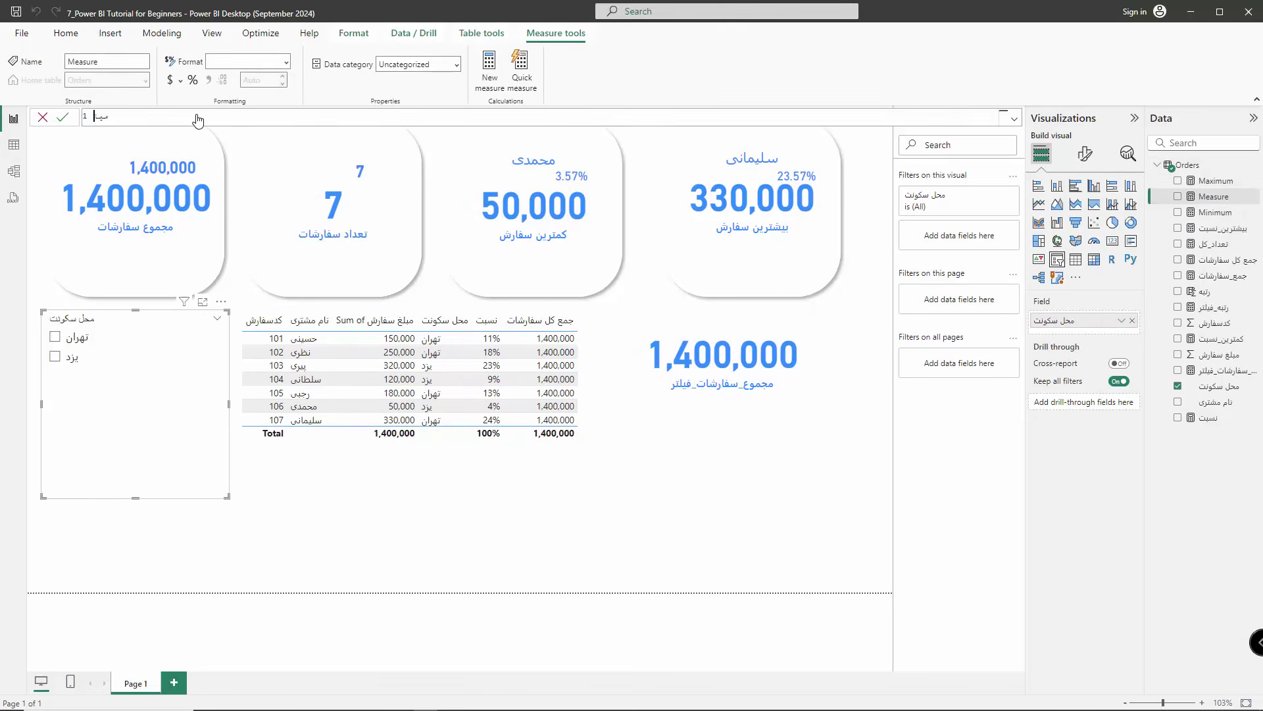
text(انگین_سفارشات =)
text(=ave)
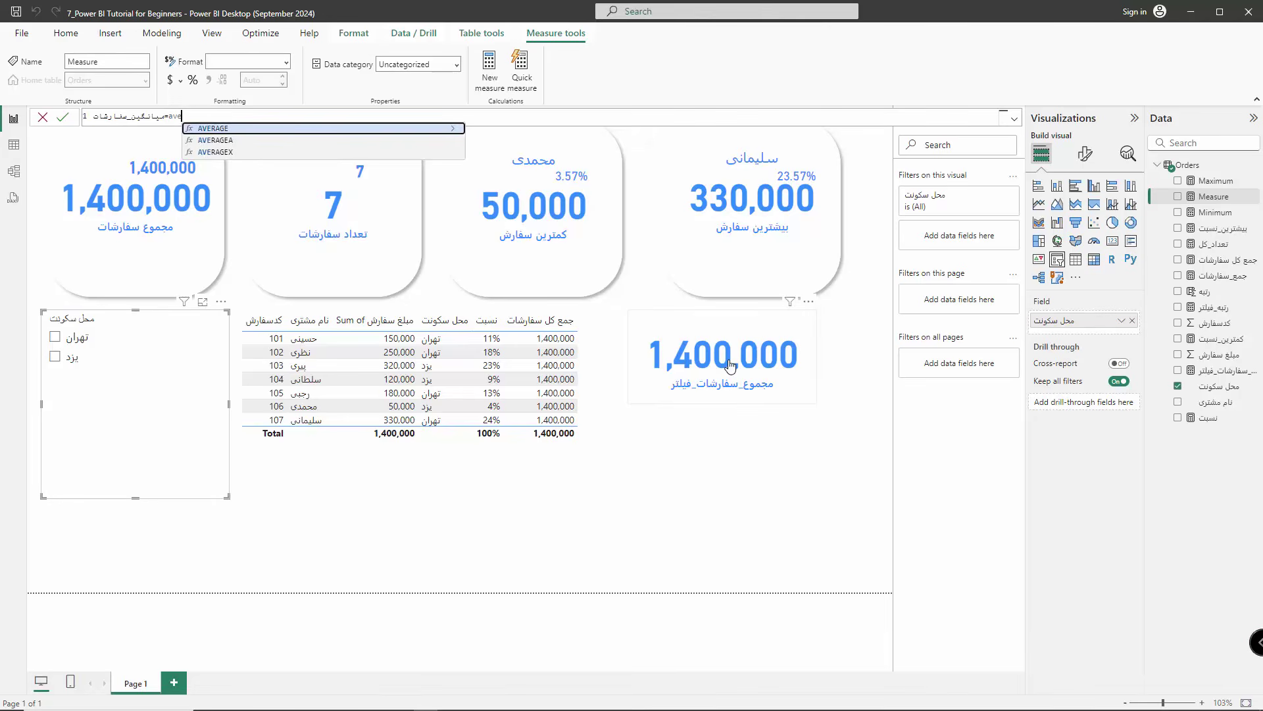
key(Tab)
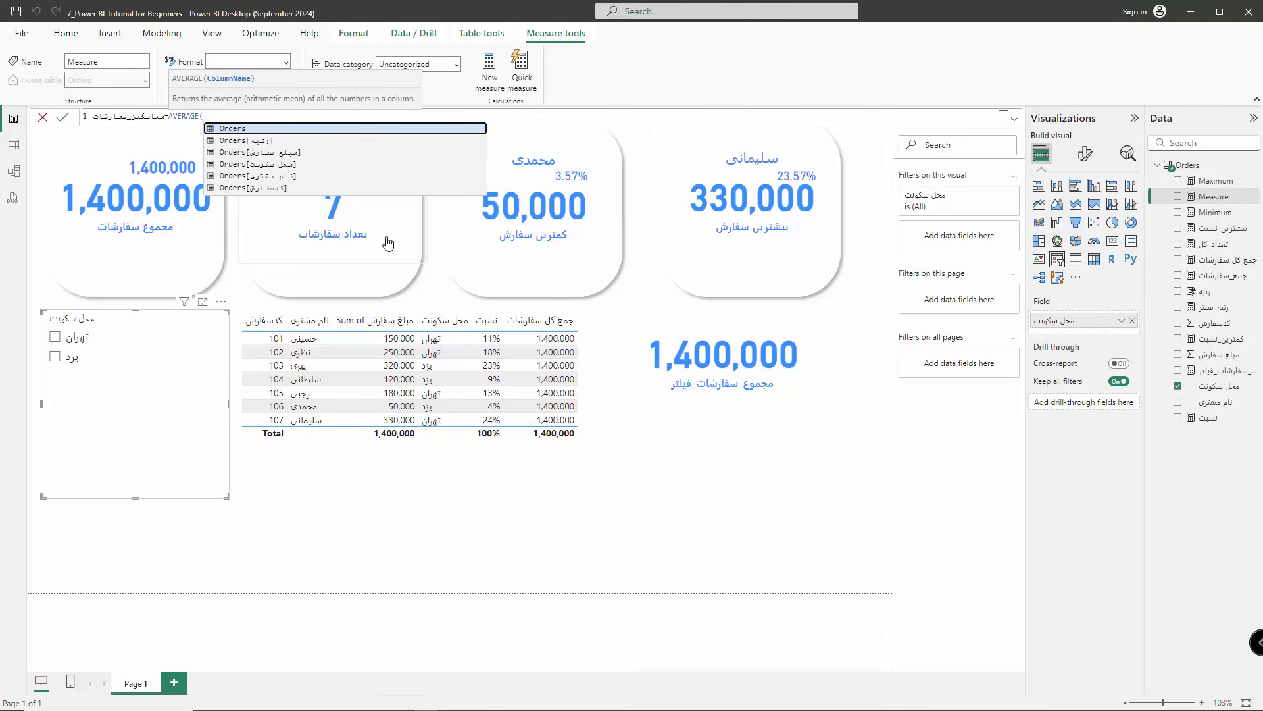
key(Down)
key(Down)
key(Tab)
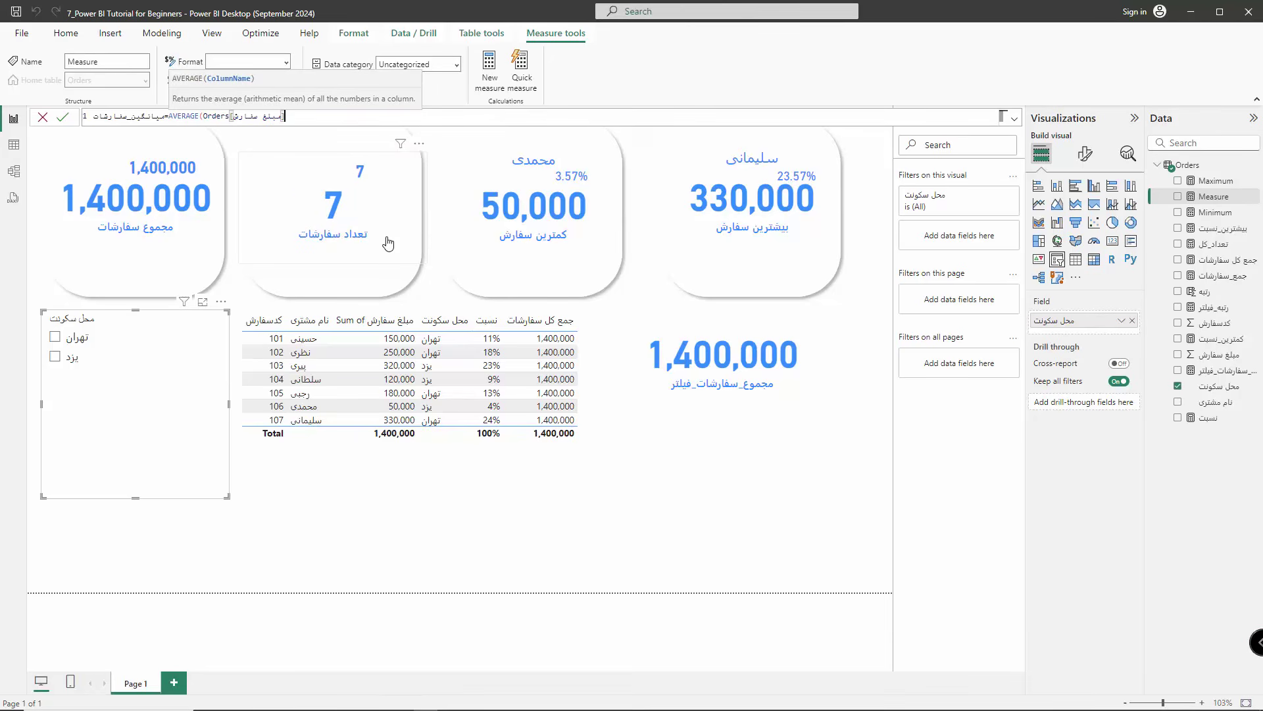
text())
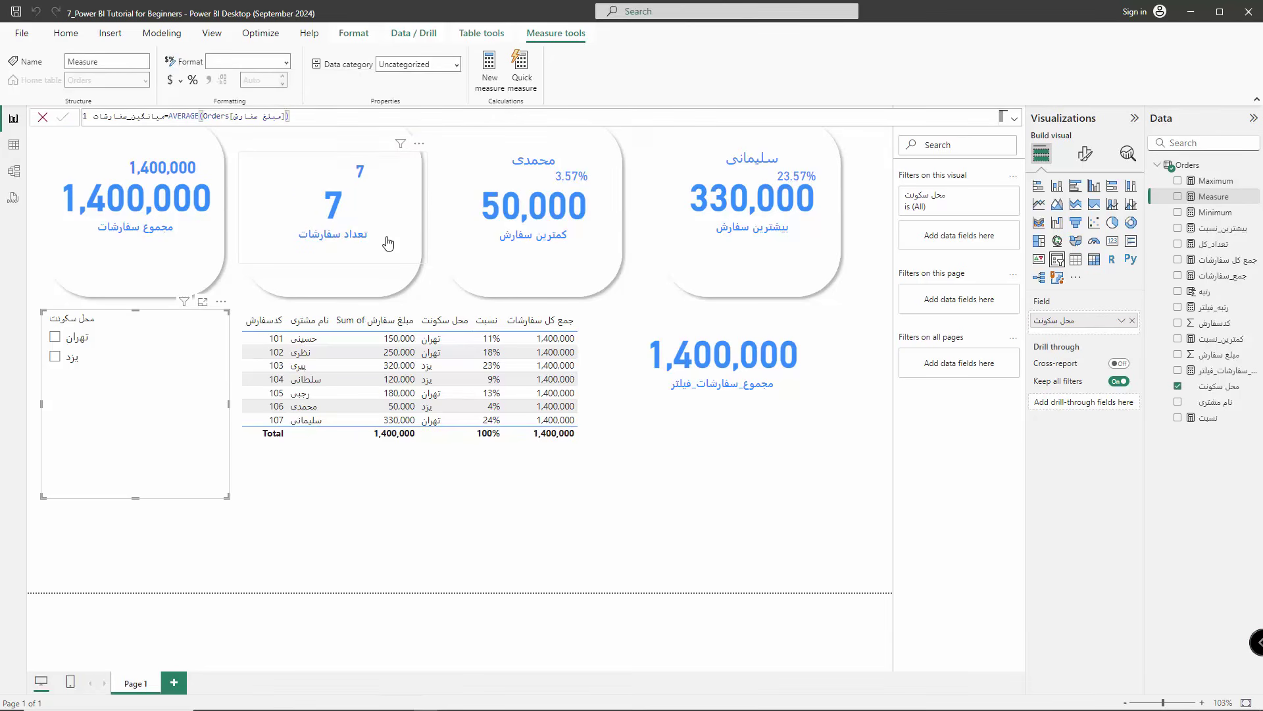
key(Return)
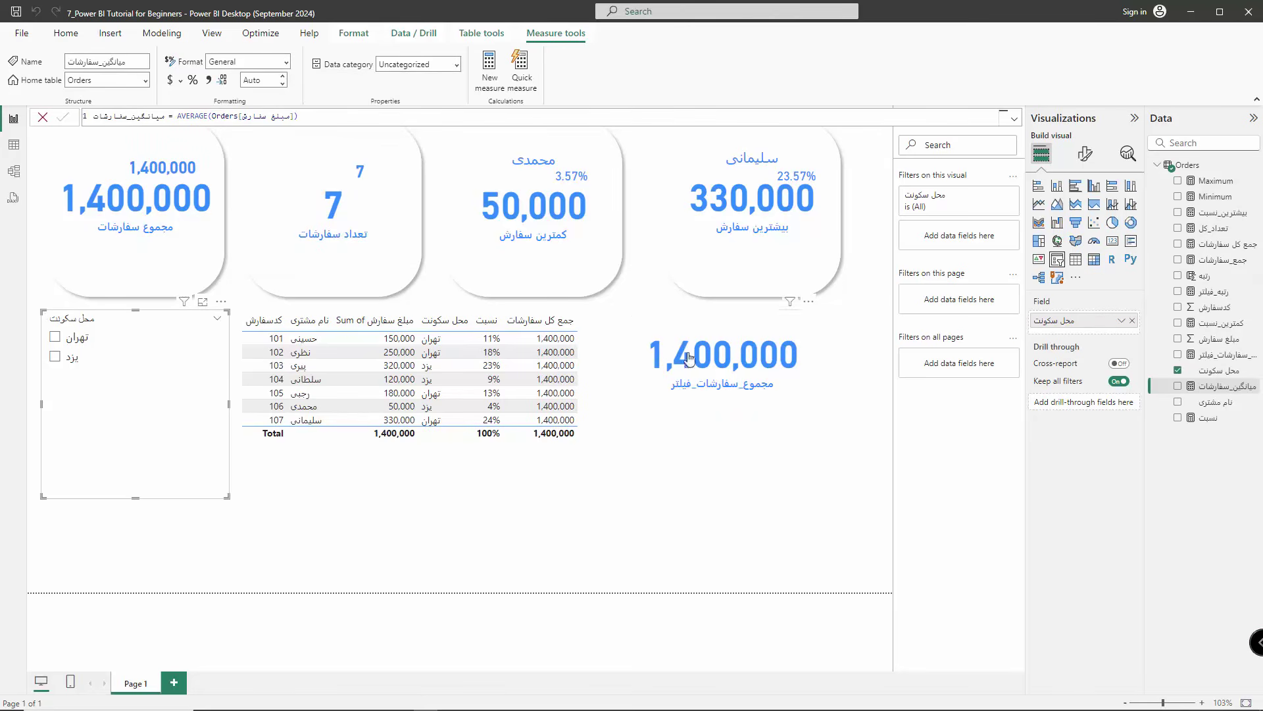
- Duplicate the مجموع_سفارشات_فیلتر card, place the copy directly below it and replace its field with میانگین_سفارشات
click(725, 364)
key(ctrl+c)
key(ctrl+v)
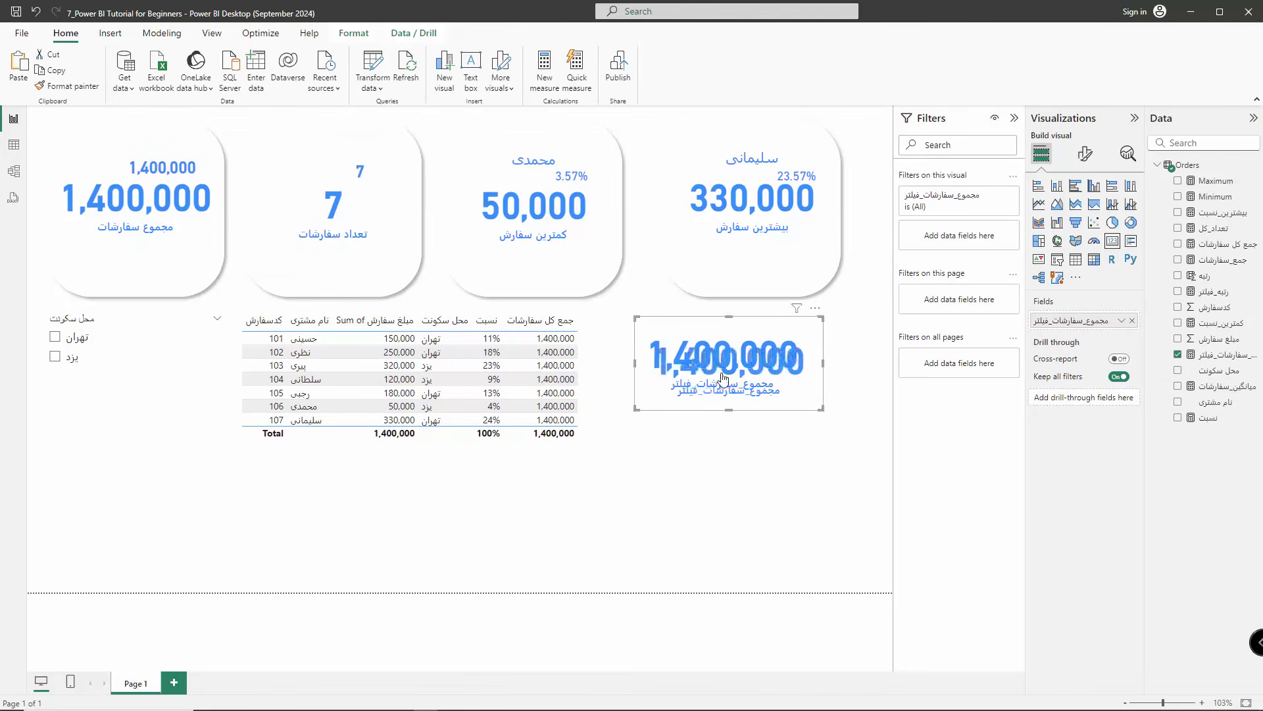
click(1132, 321)
click(1224, 386)
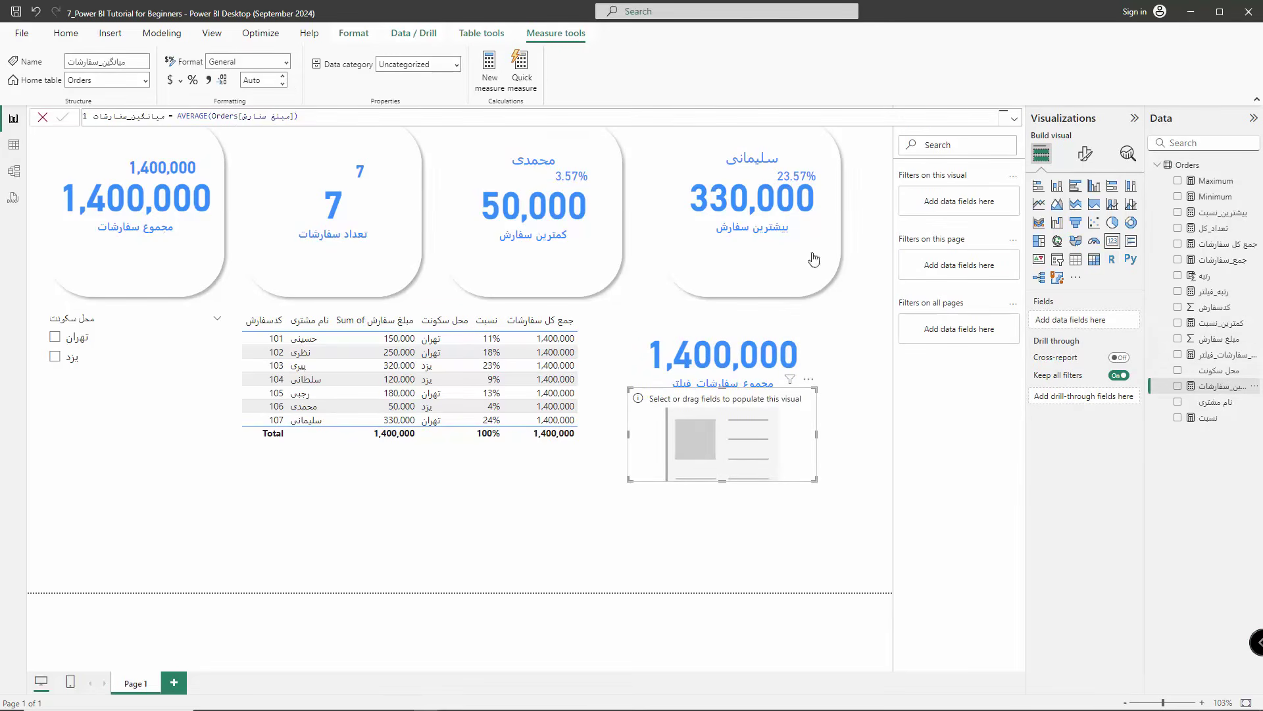
drag(1217, 387, 730, 438)
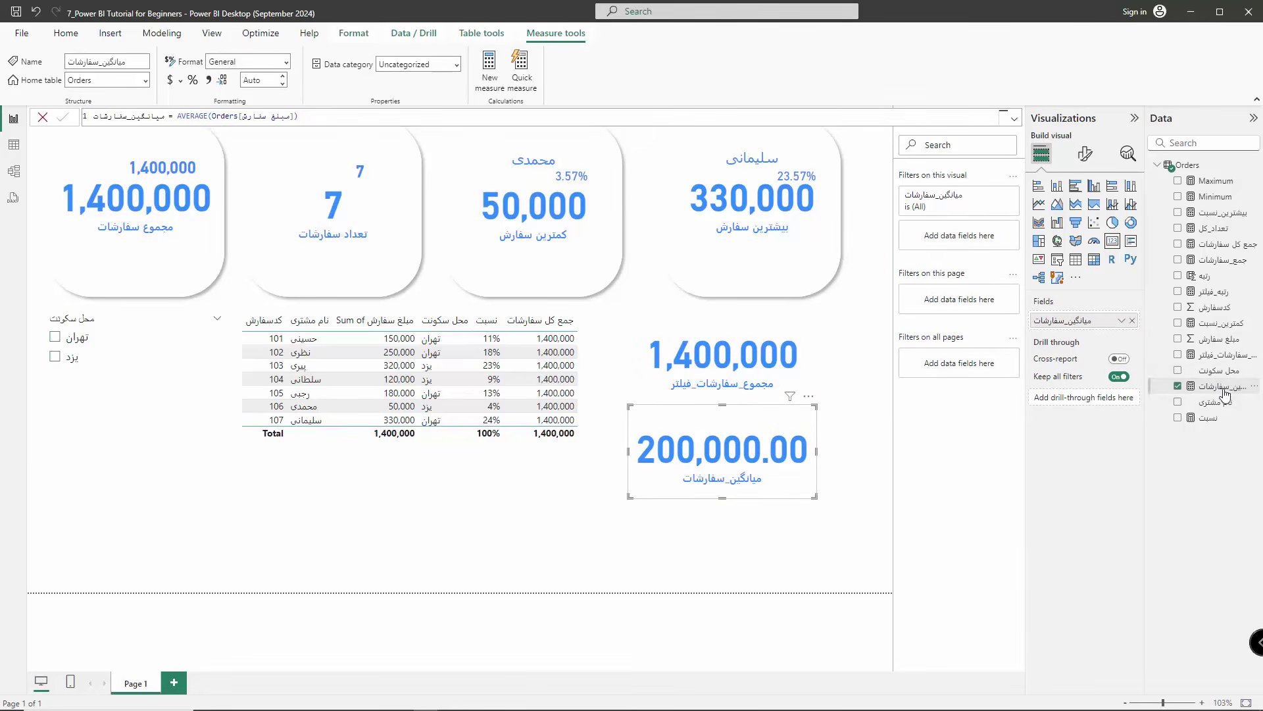
- Format the میانگین_سفارشات measure with 0 decimal places and a thousands separator
click(252, 81)
click(252, 84)
key(BackSpace)
key(BackSpace)
key(BackSpace)
key(BackSpace)
text(0)
key(Return)
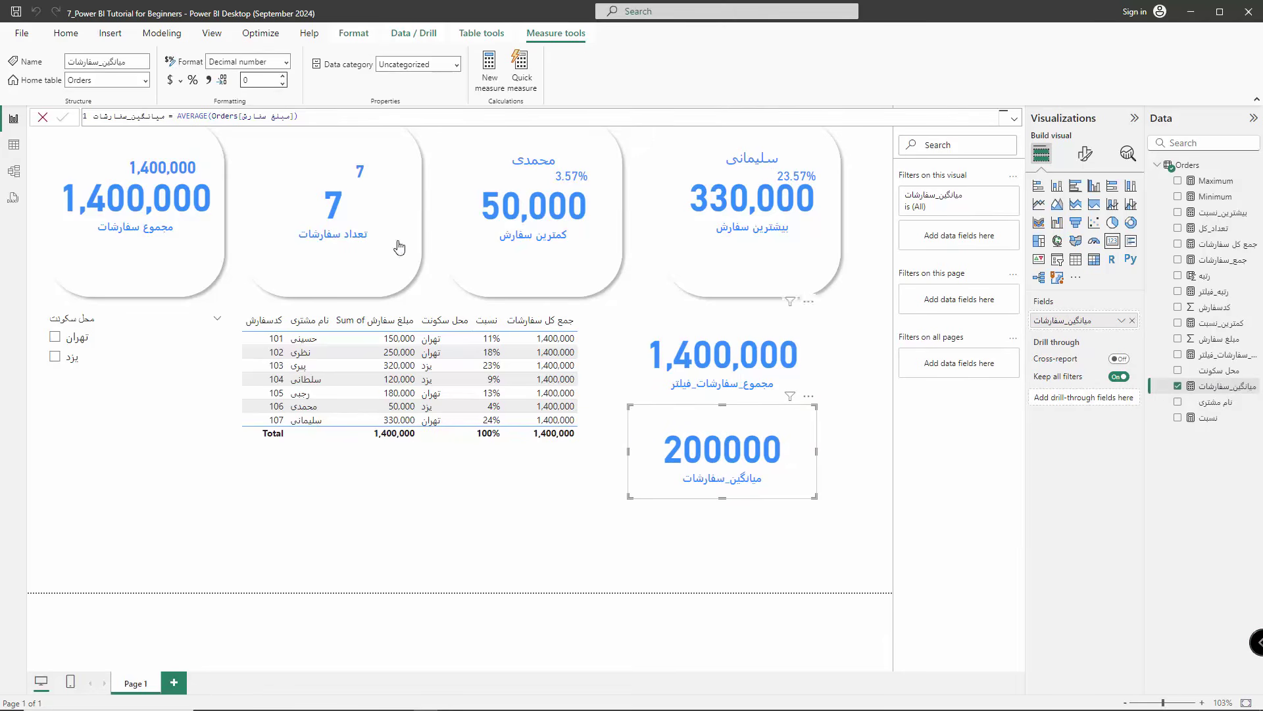
click(210, 81)
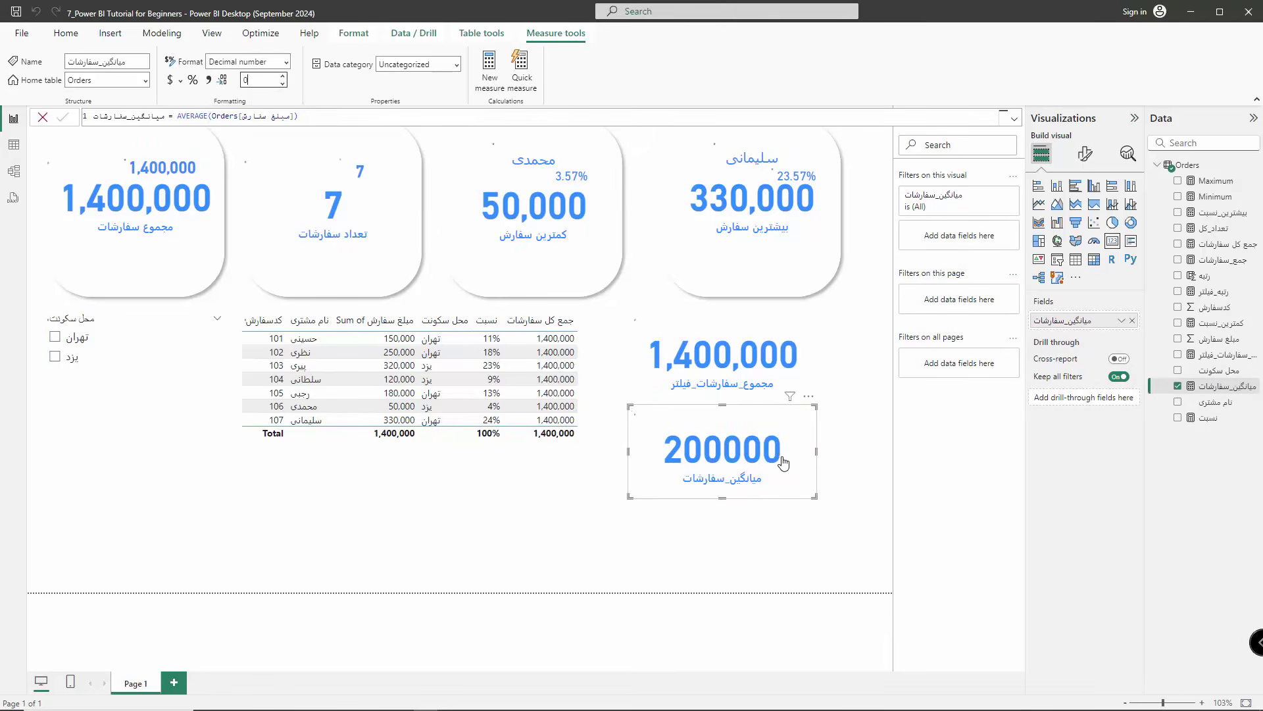
- Redefine the میانگین_سفارشات measure as CALCULATE(AVERAGE(Orders[مبلغ سفارش]),ALL(Orders)) so it ignores the slicer
click(766, 539)
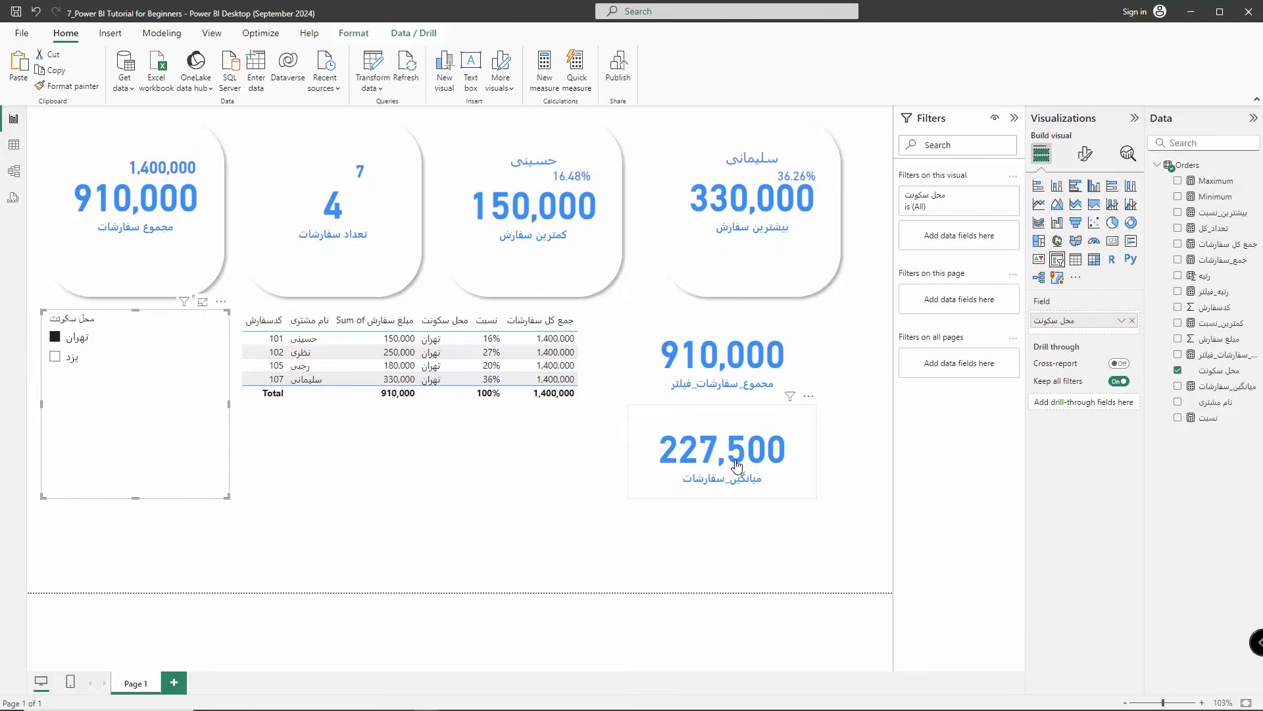
click(1217, 387)
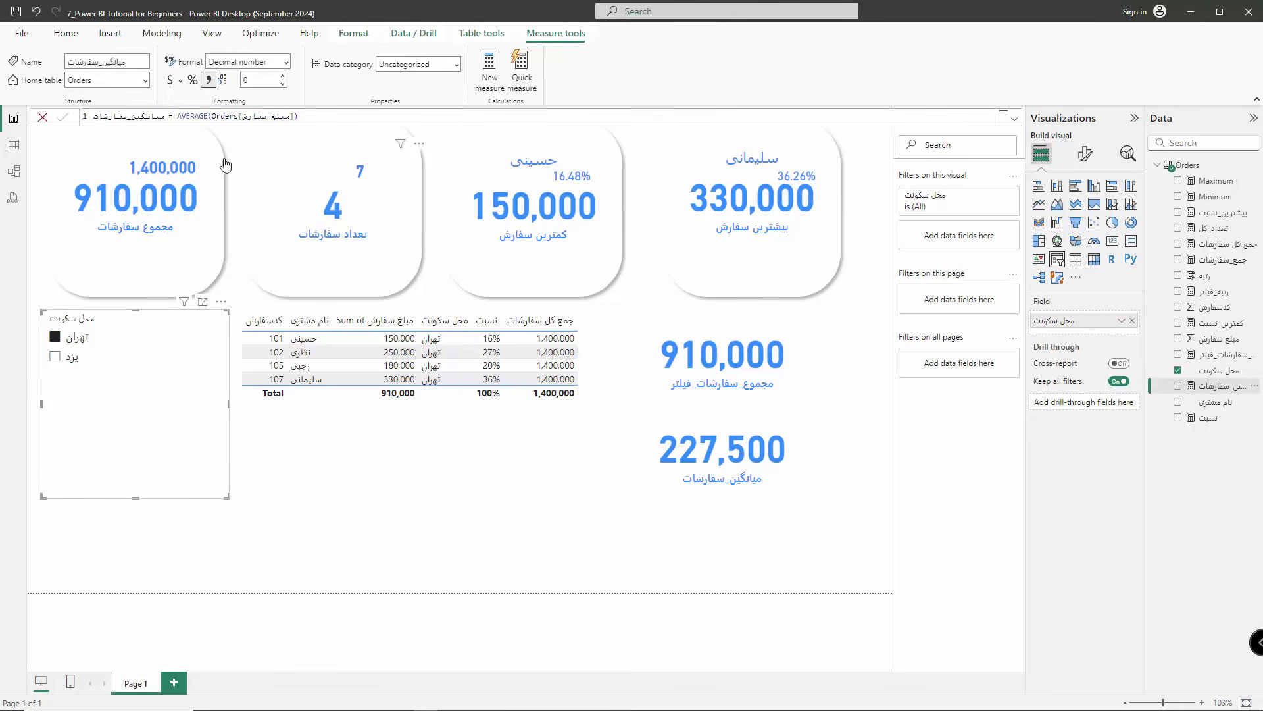
click(177, 117)
text(cal)
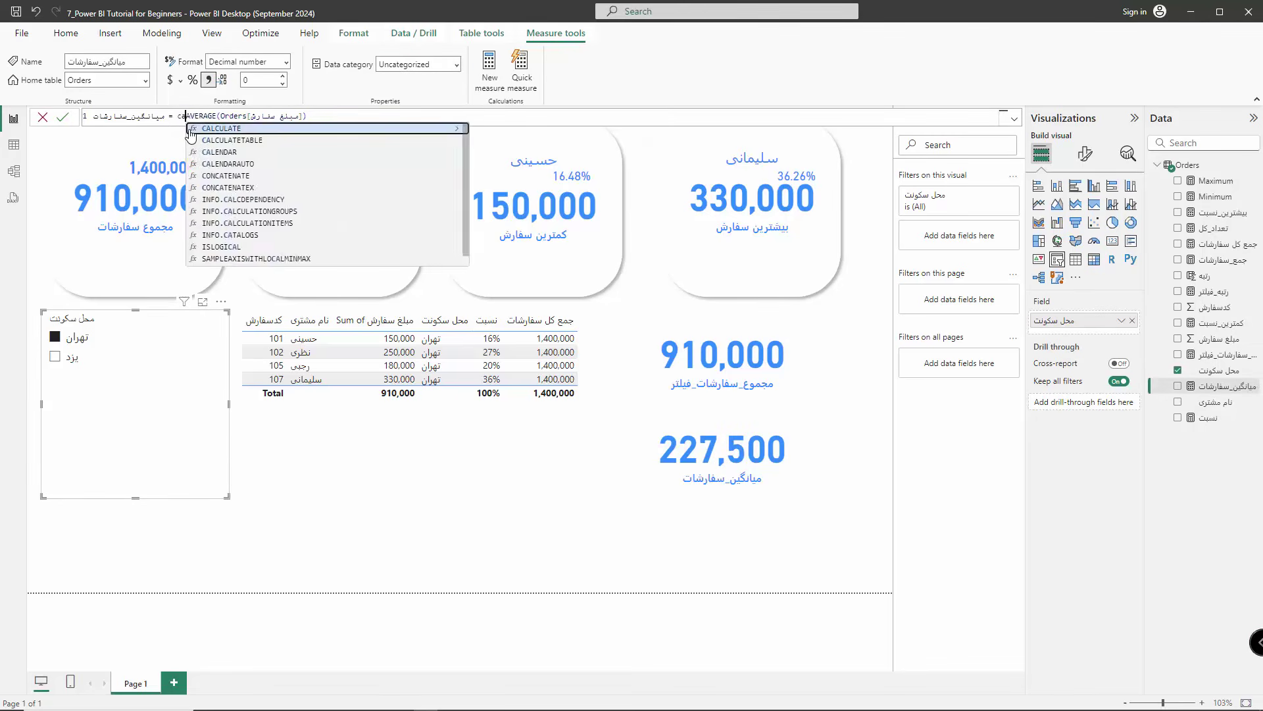
key(Tab)
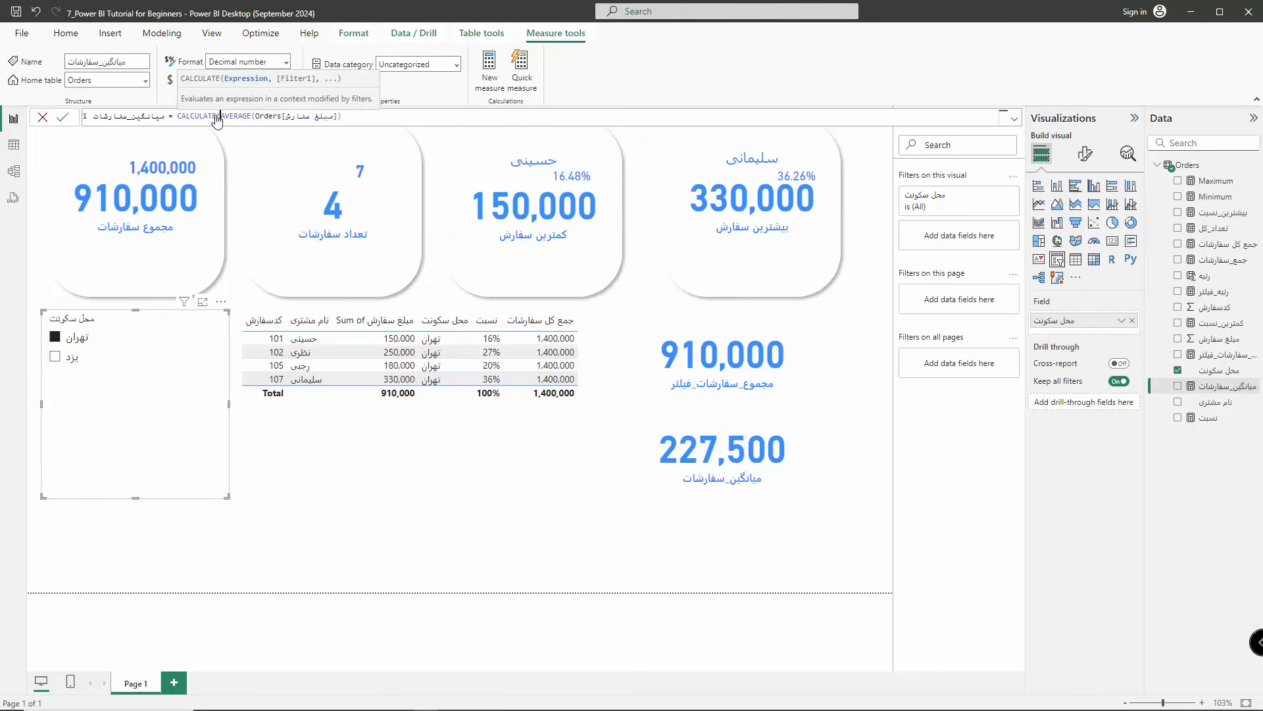
click(353, 122)
text(,all)
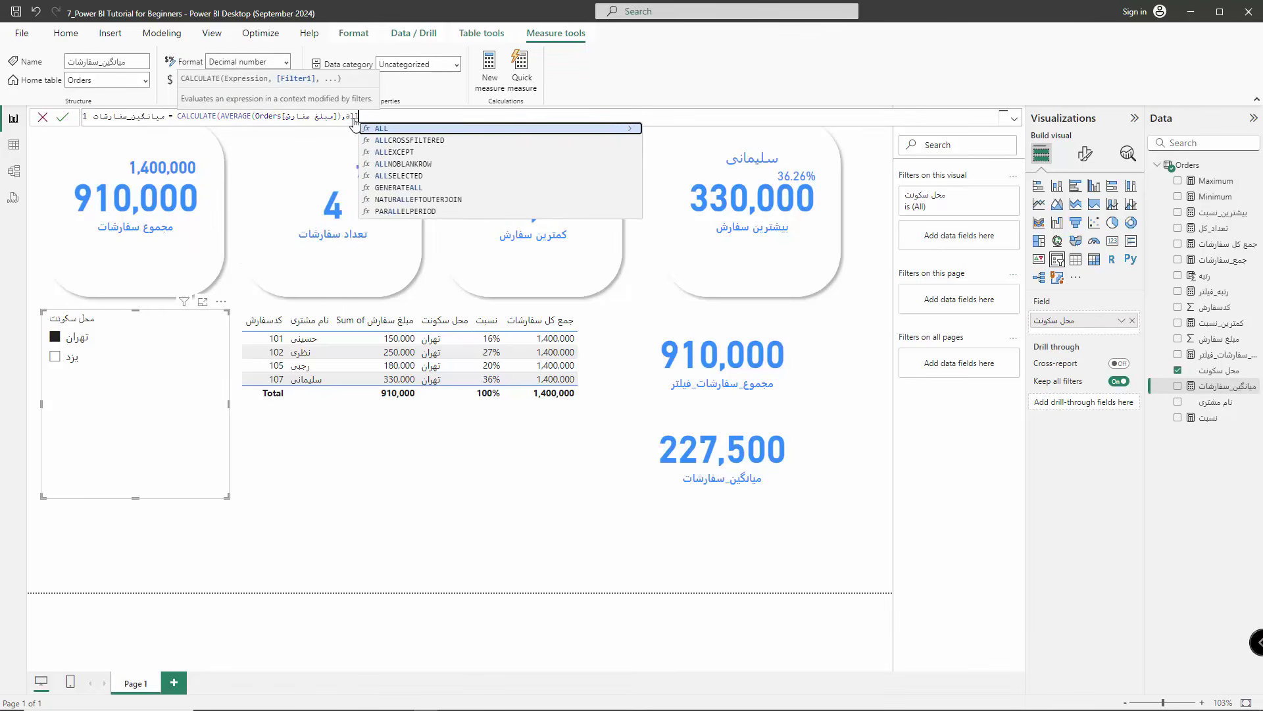
key(Tab)
key(Down)
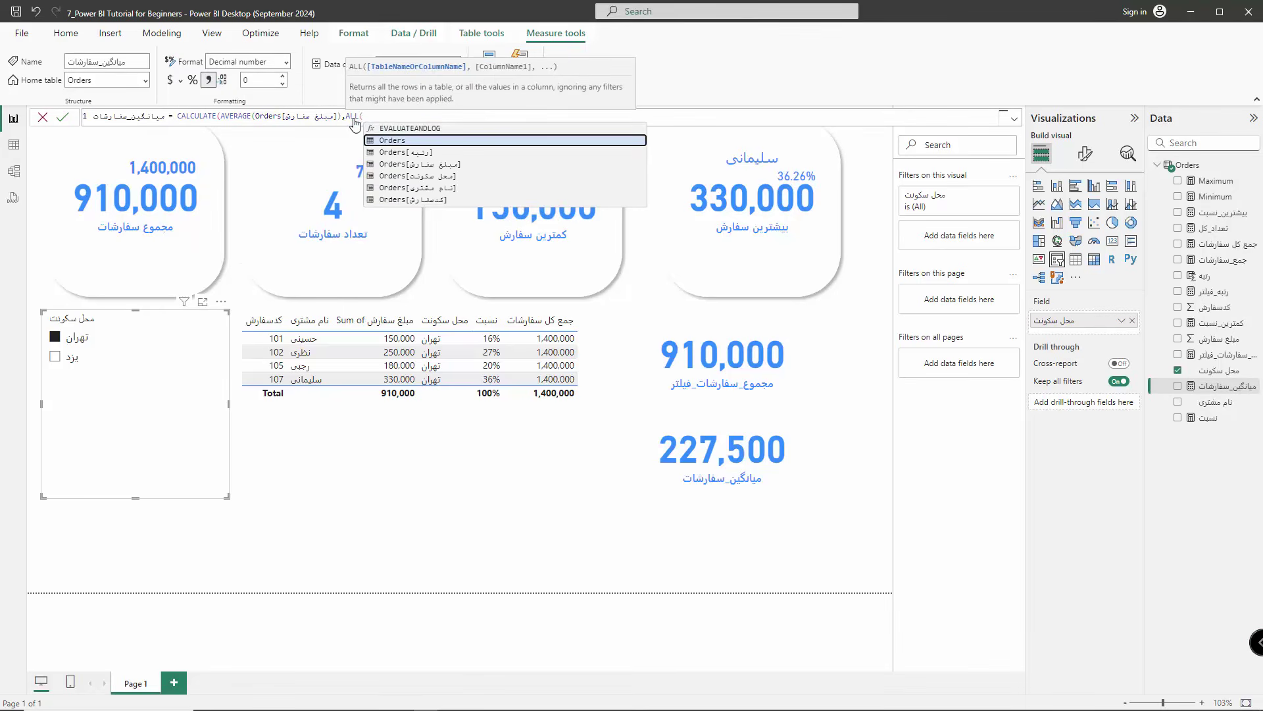
key(Tab)
text()))
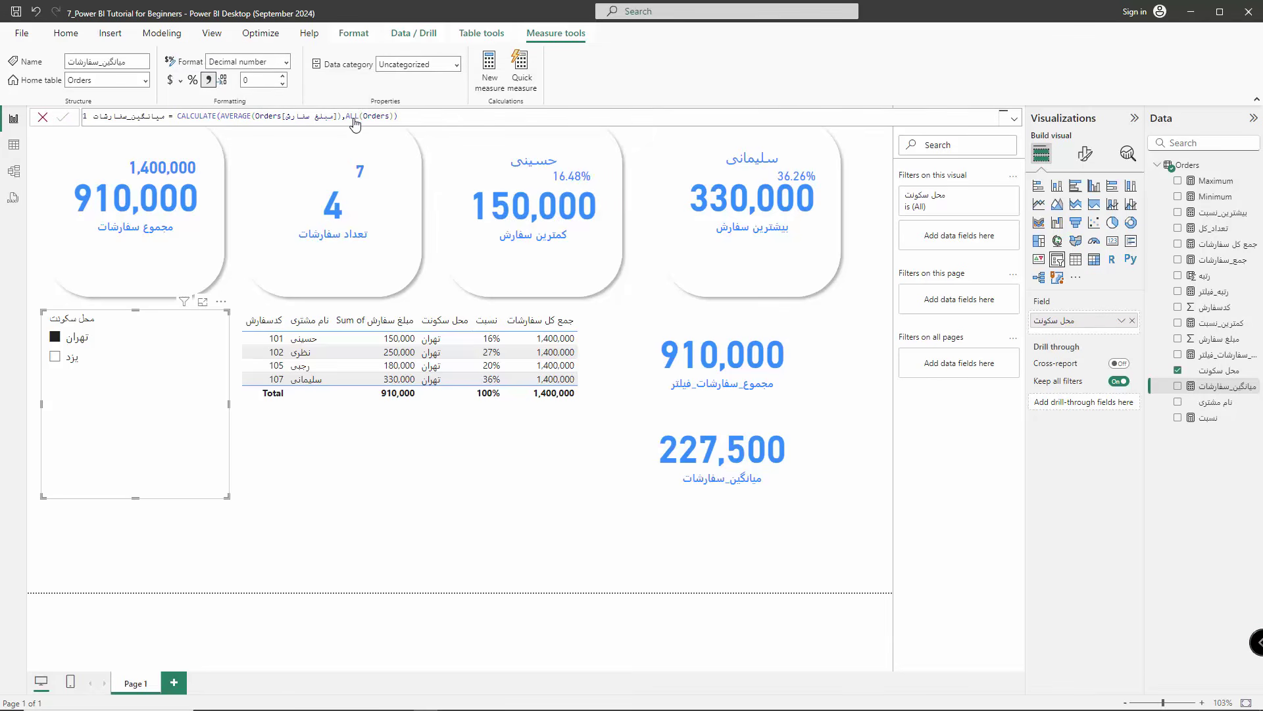
key(Return)
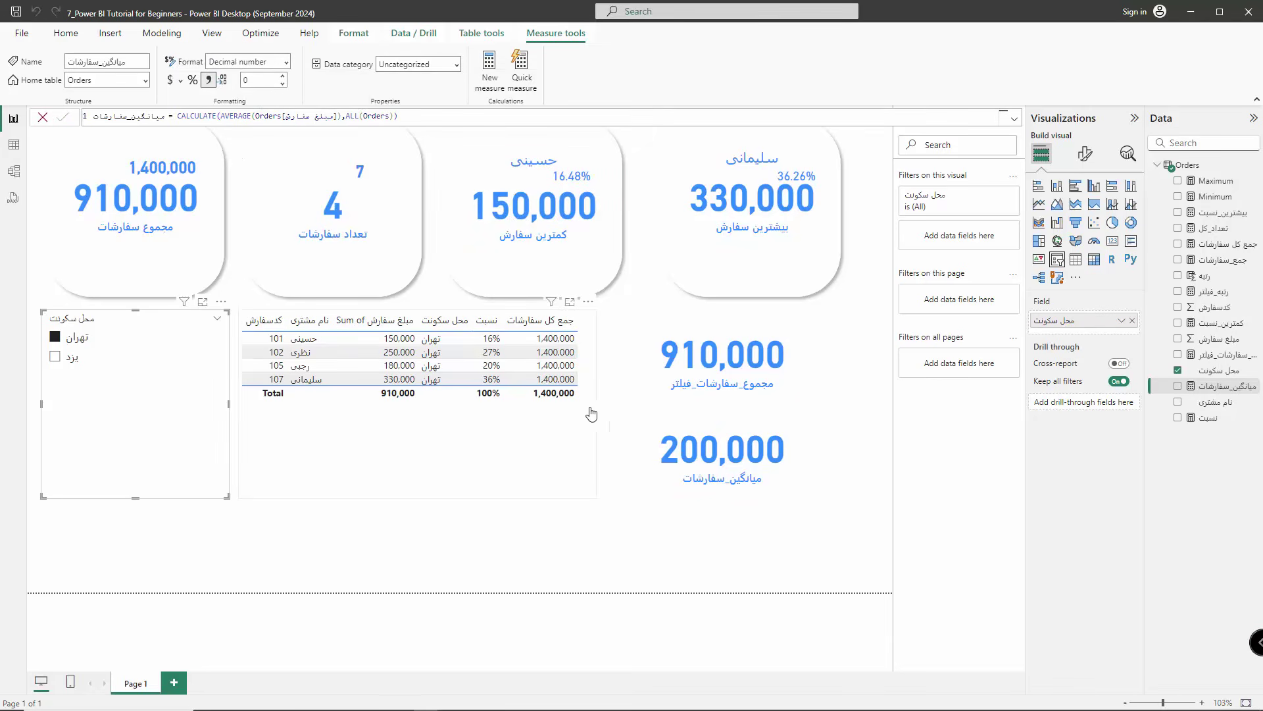
- Filter the محل سکونت slicer to یزد to check the میانگین_سفارشات card, and clear the filter again
click(54, 337)
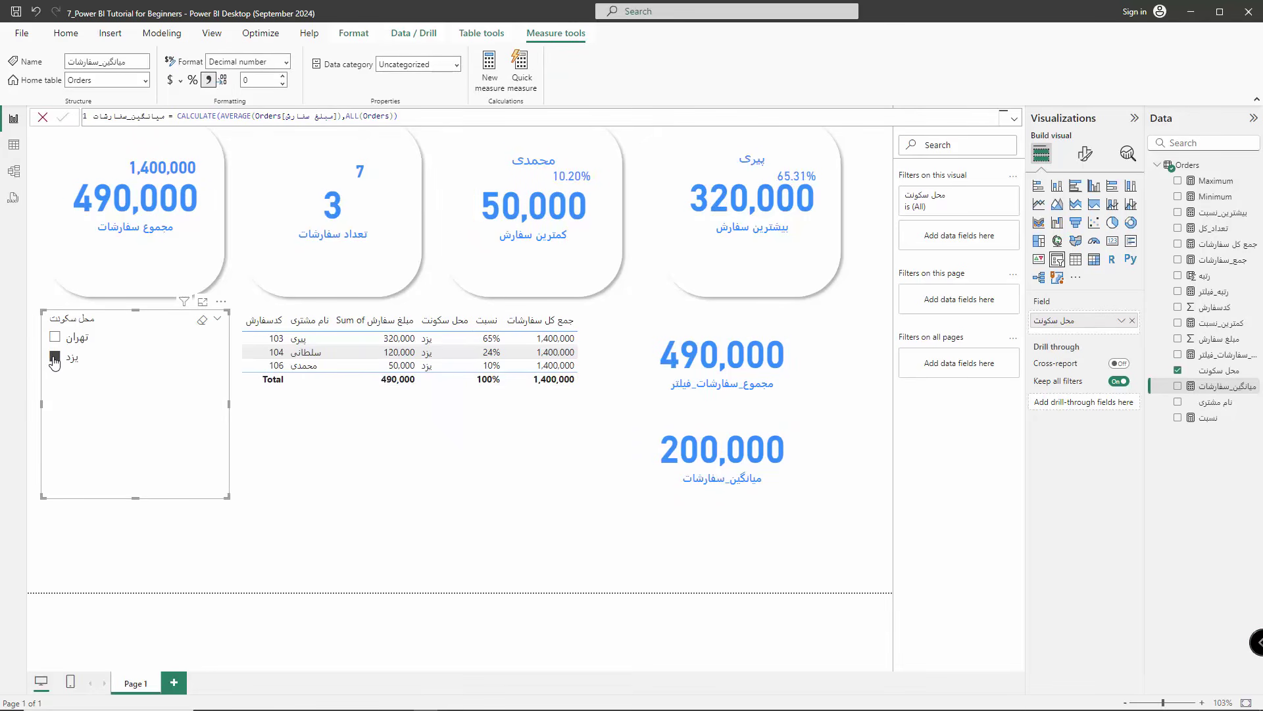
click(54, 357)
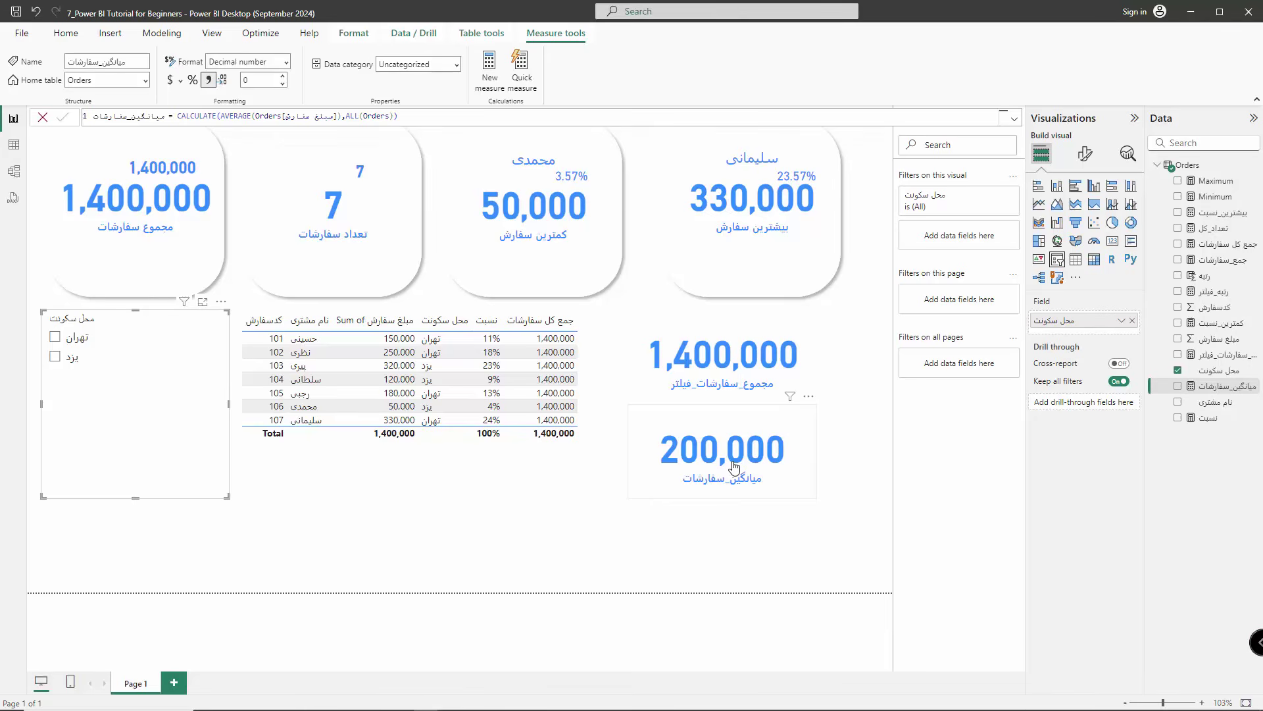
- Create a measure in the Orders table named مقایسه, defined as IF([مجموع_سفارشات_فیلتر]>[میانگین_سفارشات],"Green","Red")
right_click(1186, 166)
click(1097, 188)
text(ج)
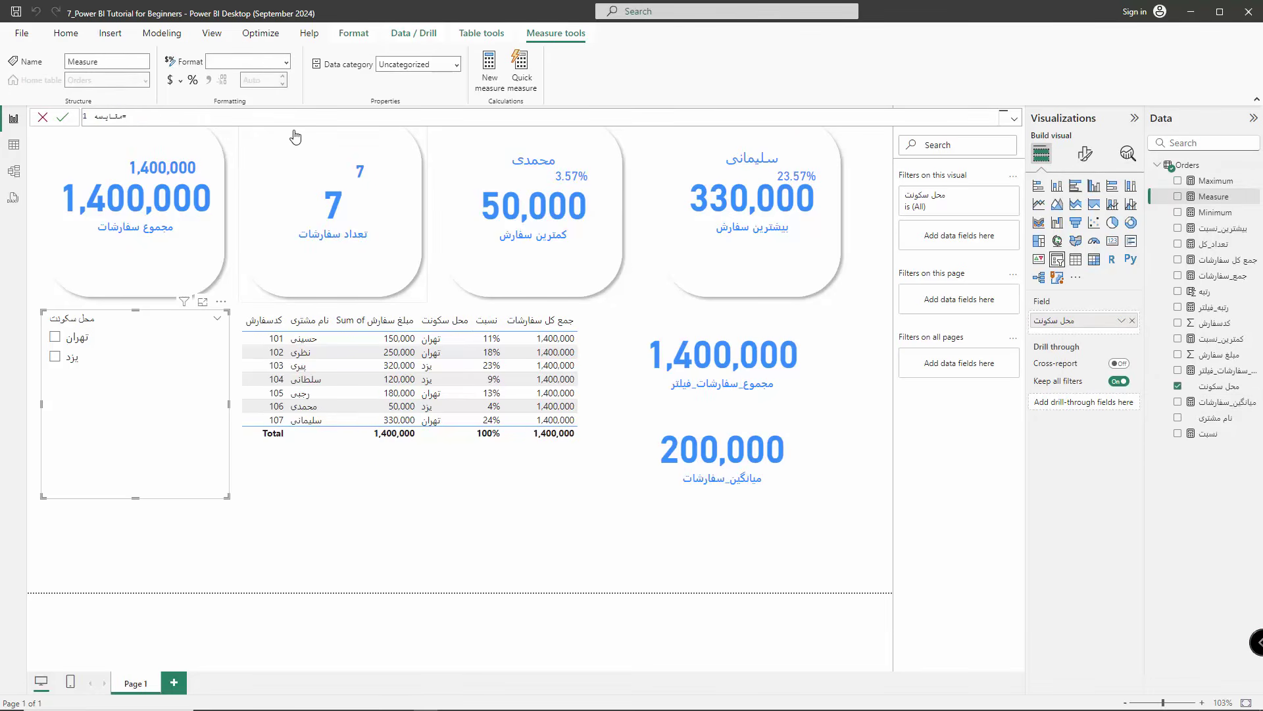
text(قایسه=IF()
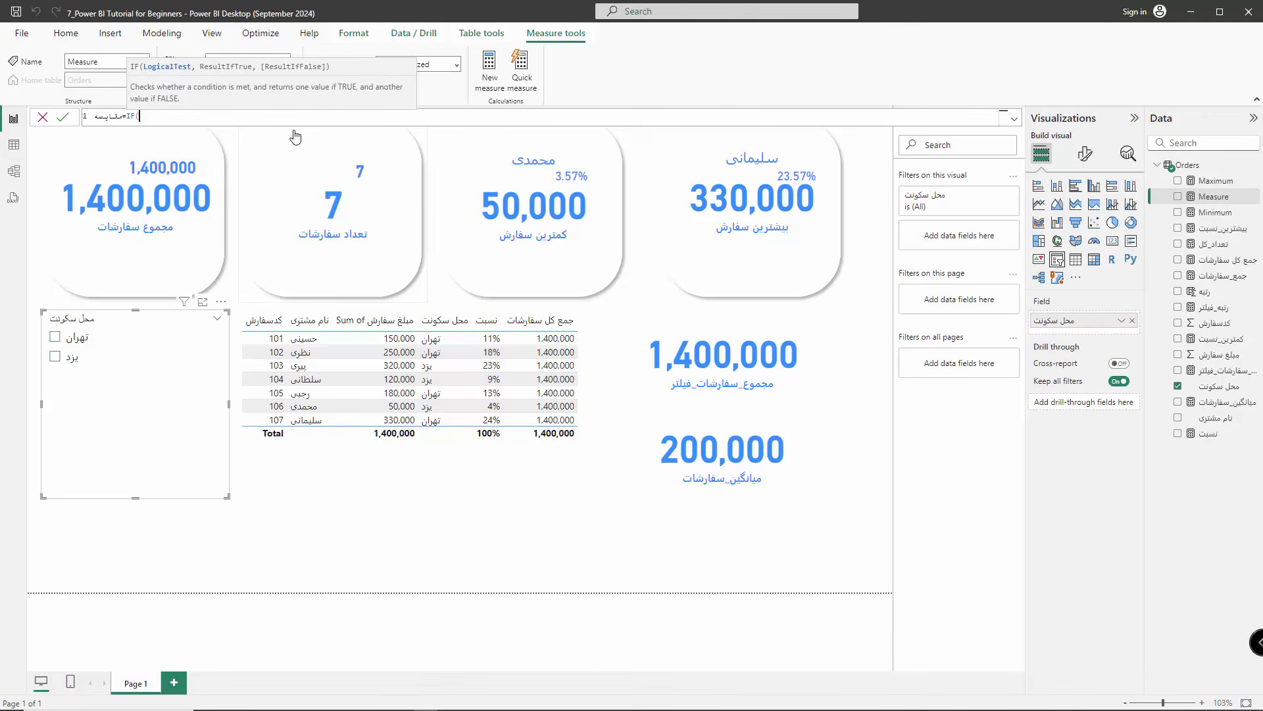
text([)
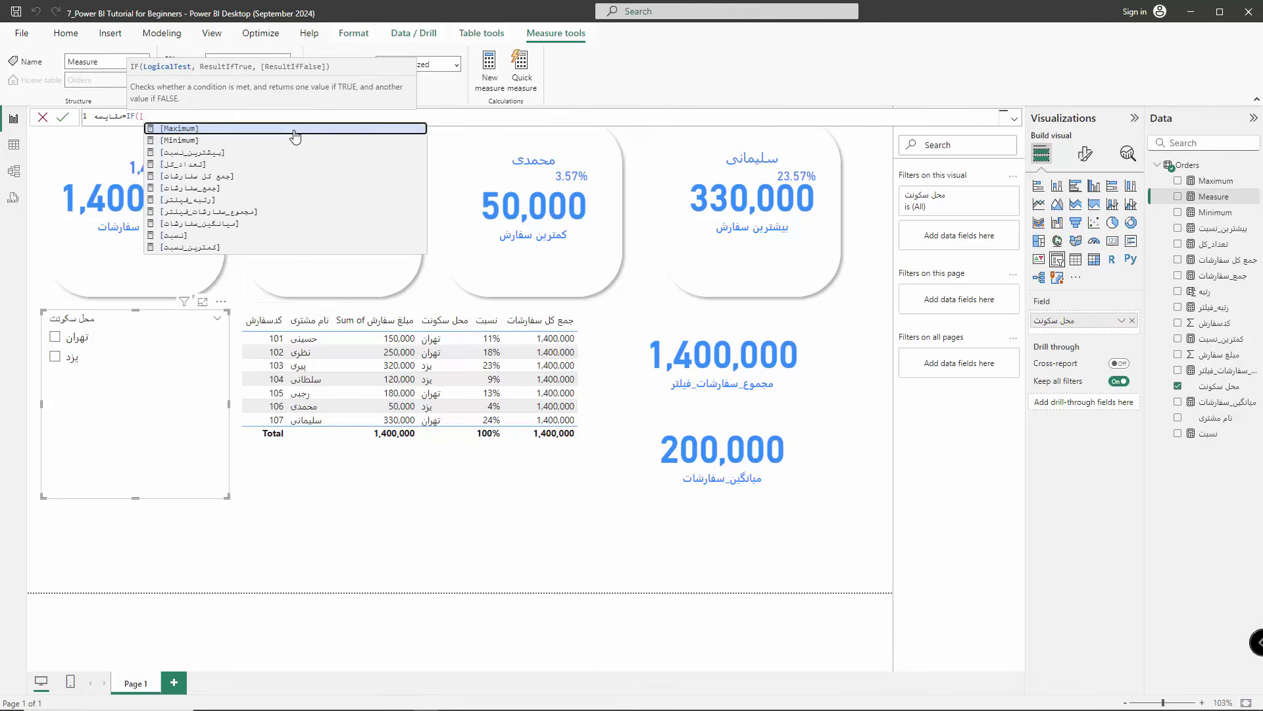
key(Down)
key(Down)
key(Down)
key(Down)
key(Down)
key(Down)
key(Down)
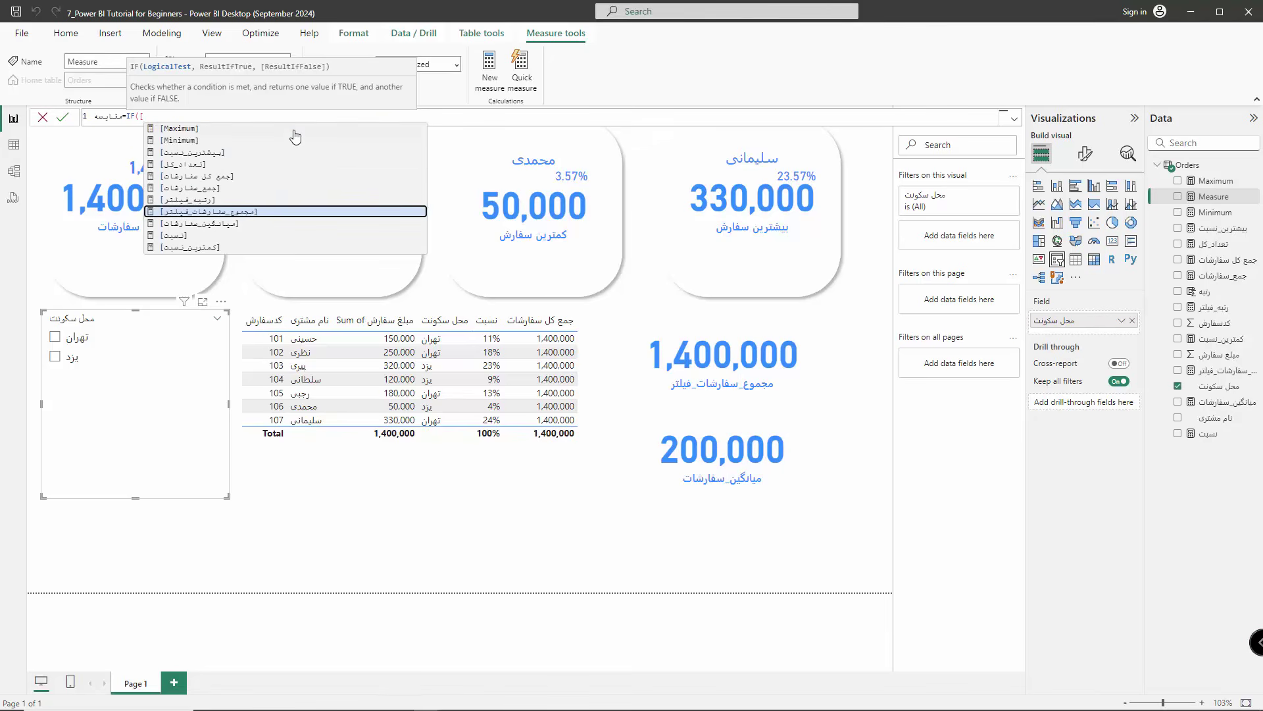
key(Tab)
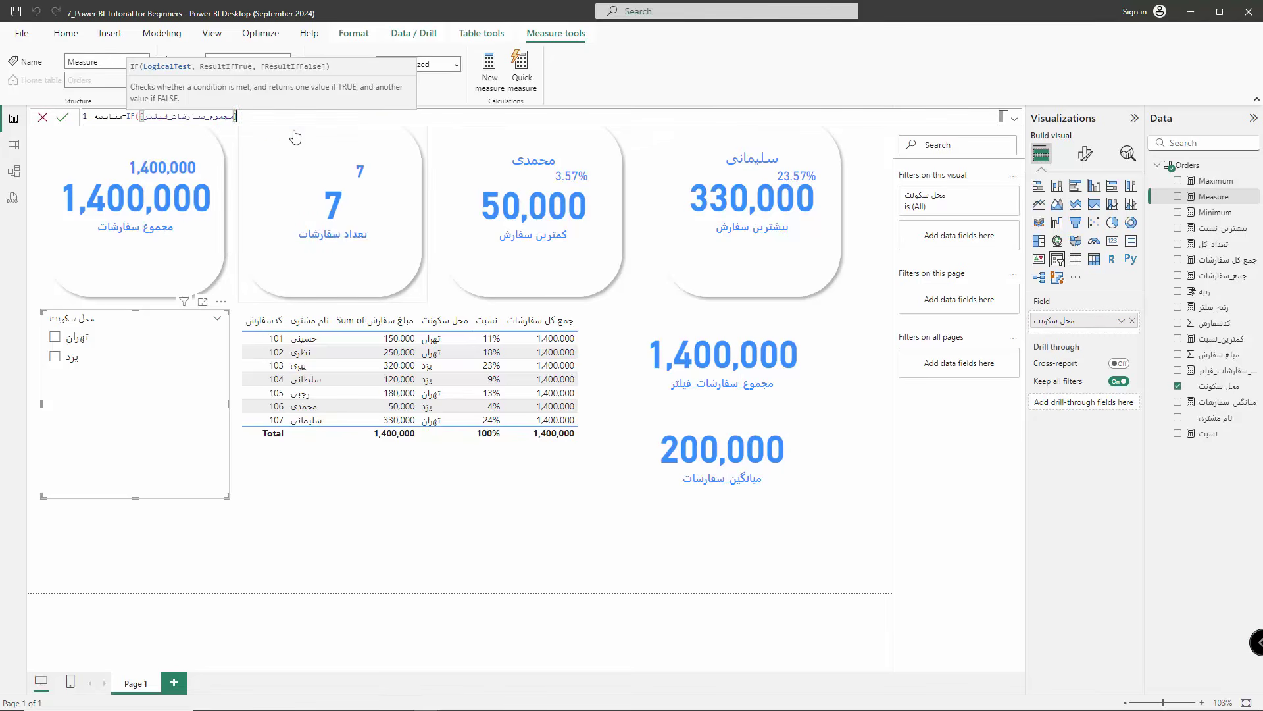
text(<)
text([)
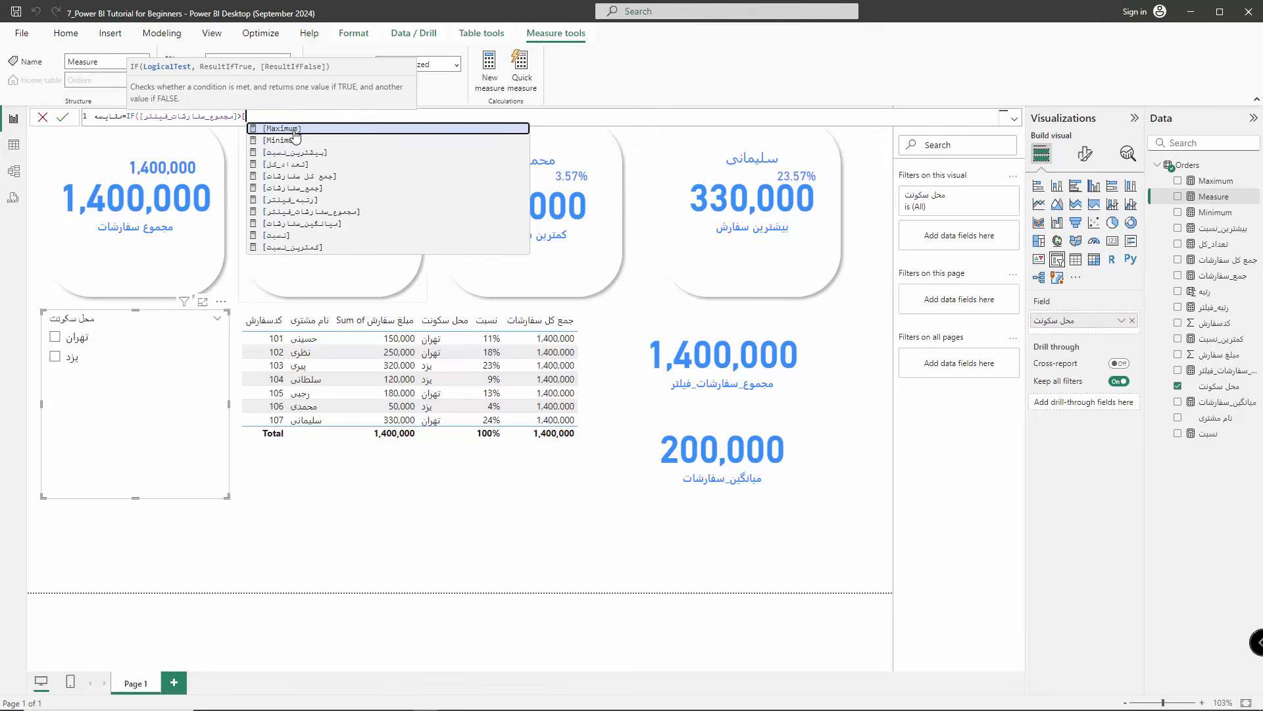
key(Down)
key(Down)
key(Down)
key(Down)
key(Down)
key(Down)
key(Down)
key(Down)
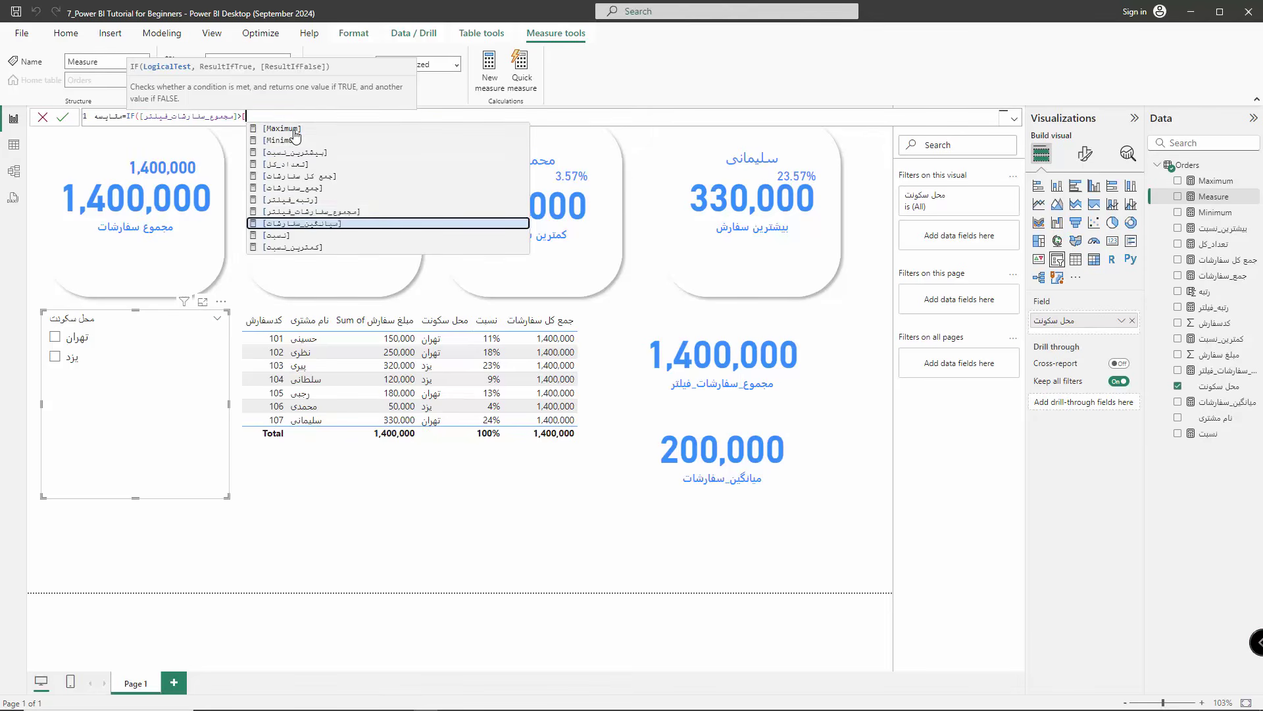
key(Tab)
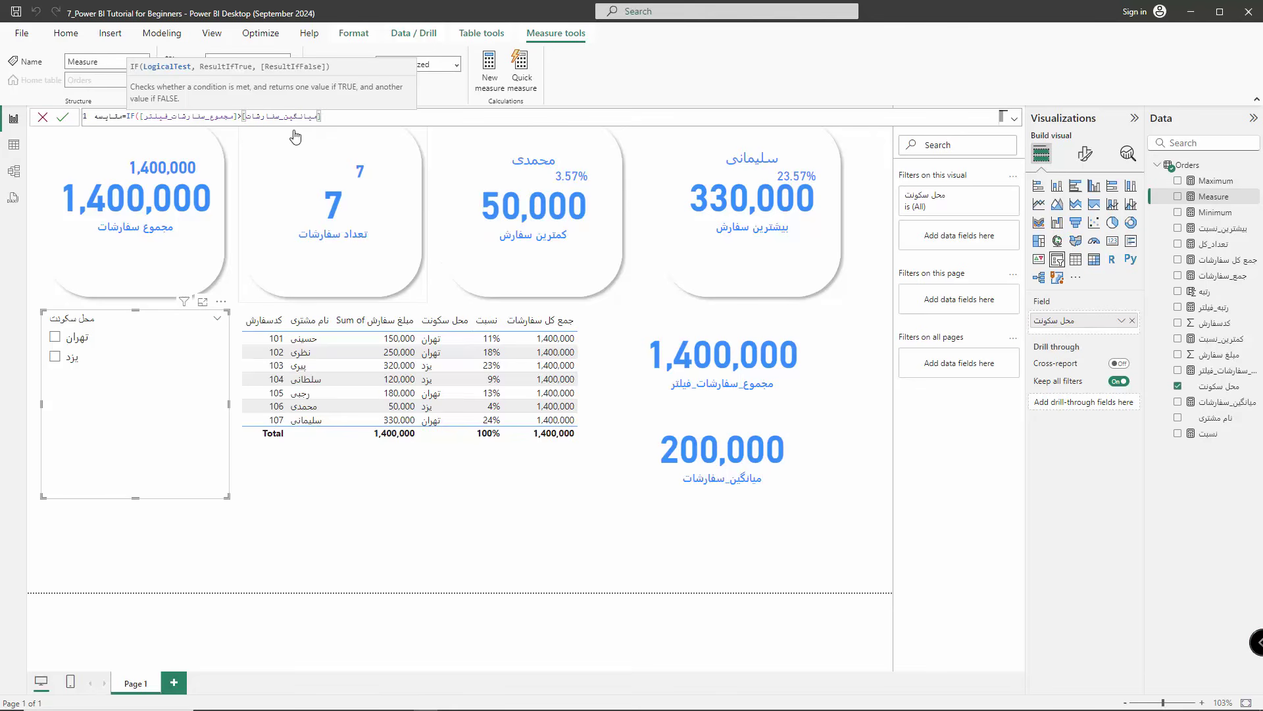
text(,"Green","Red)
text())
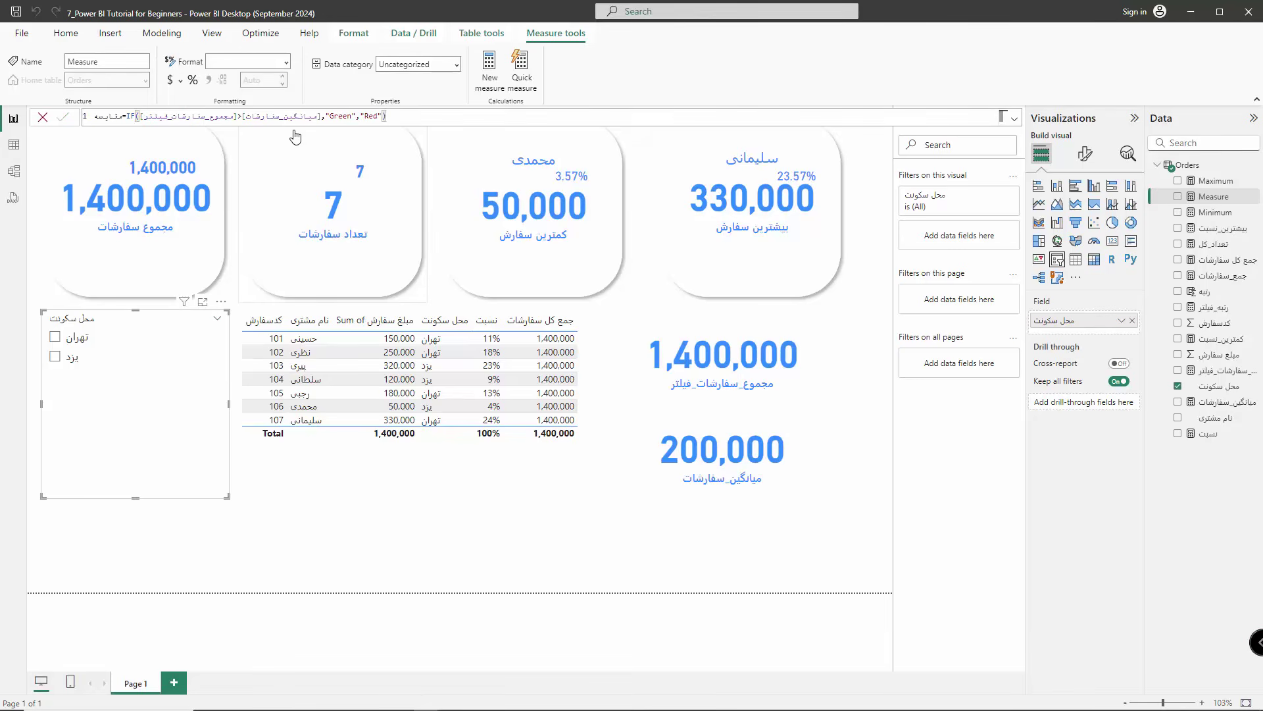
key(Return)
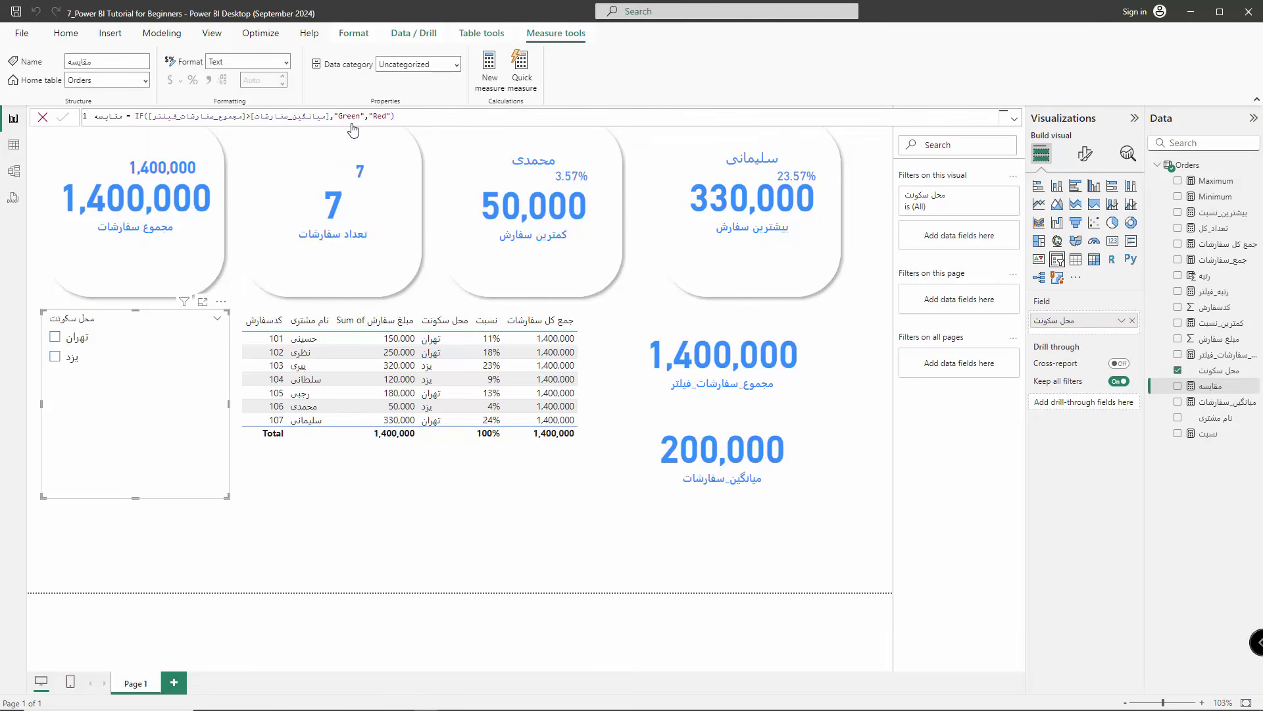
- Duplicate the میانگین_سفارشات card, place the copy directly below it and replace its field with مقایسه
click(728, 452)
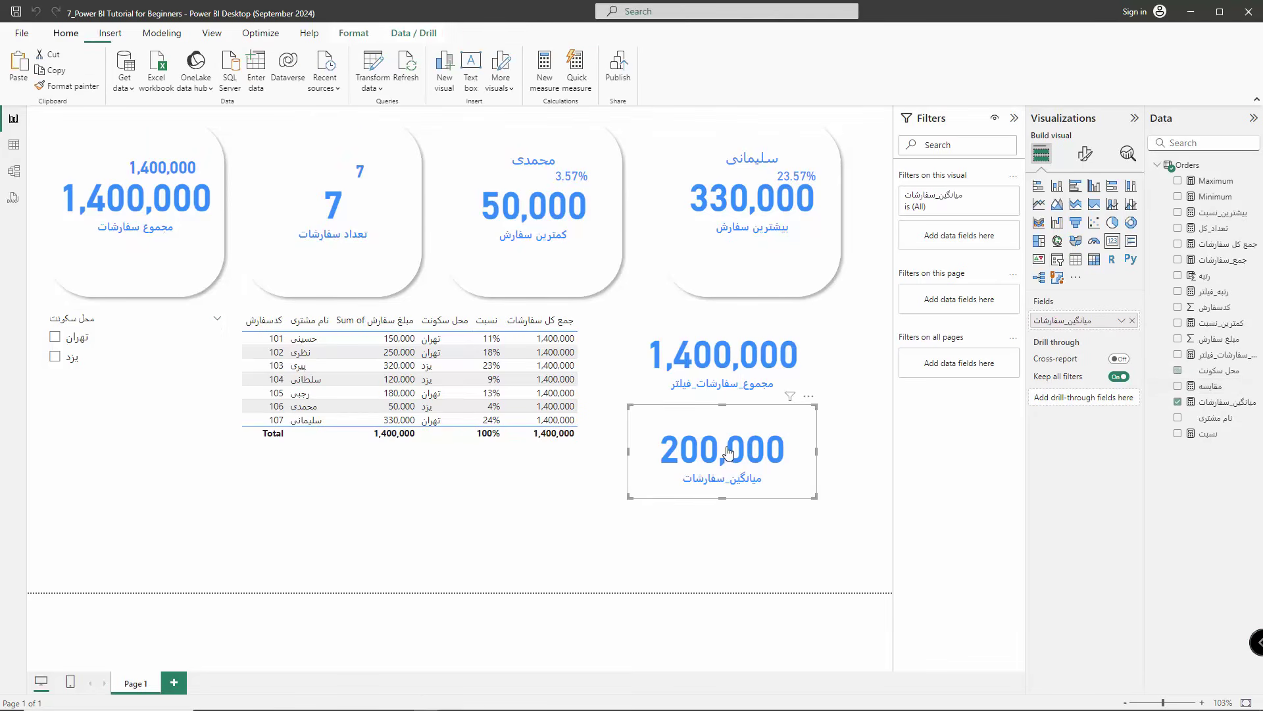
drag(730, 453, 726, 532)
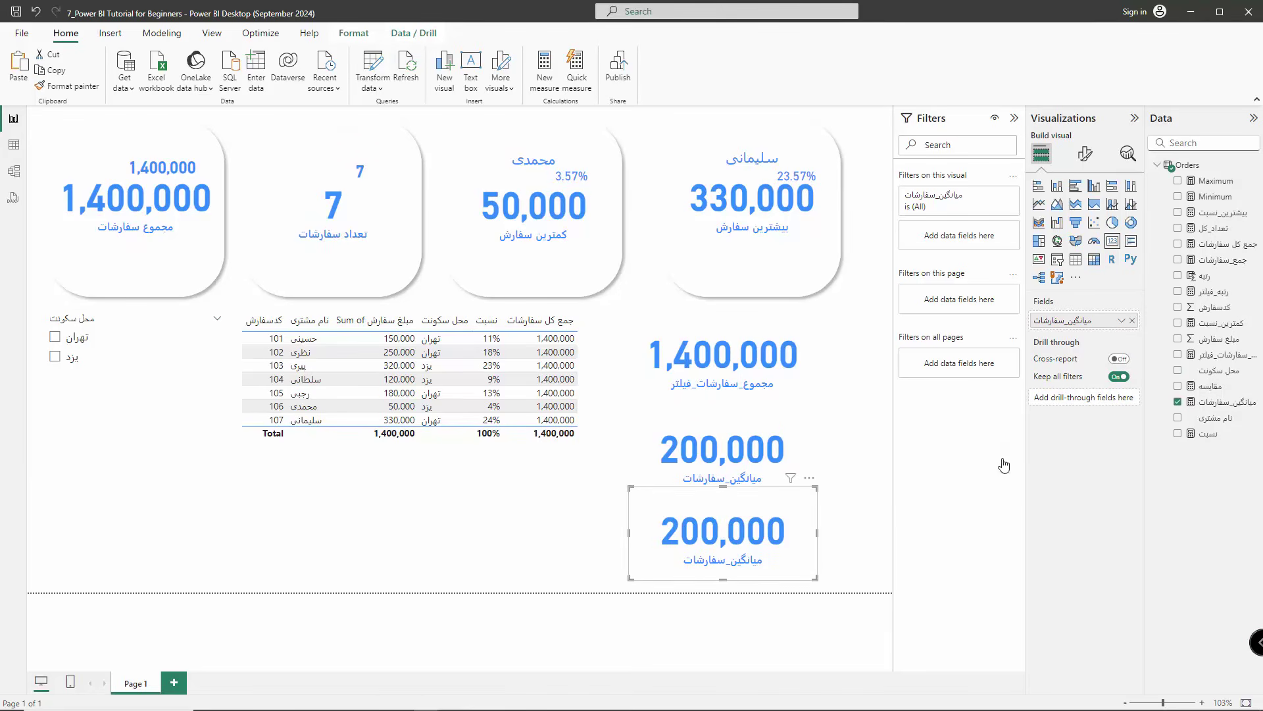
click(1133, 323)
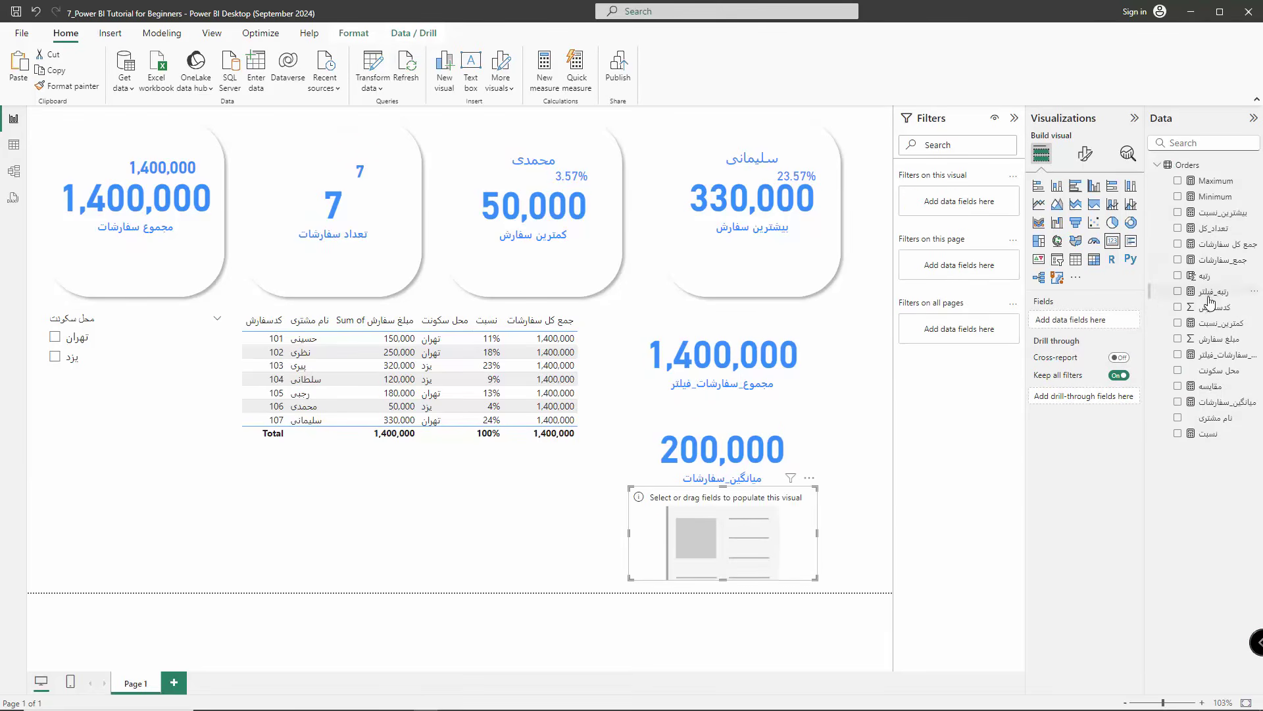
drag(1222, 393, 738, 536)
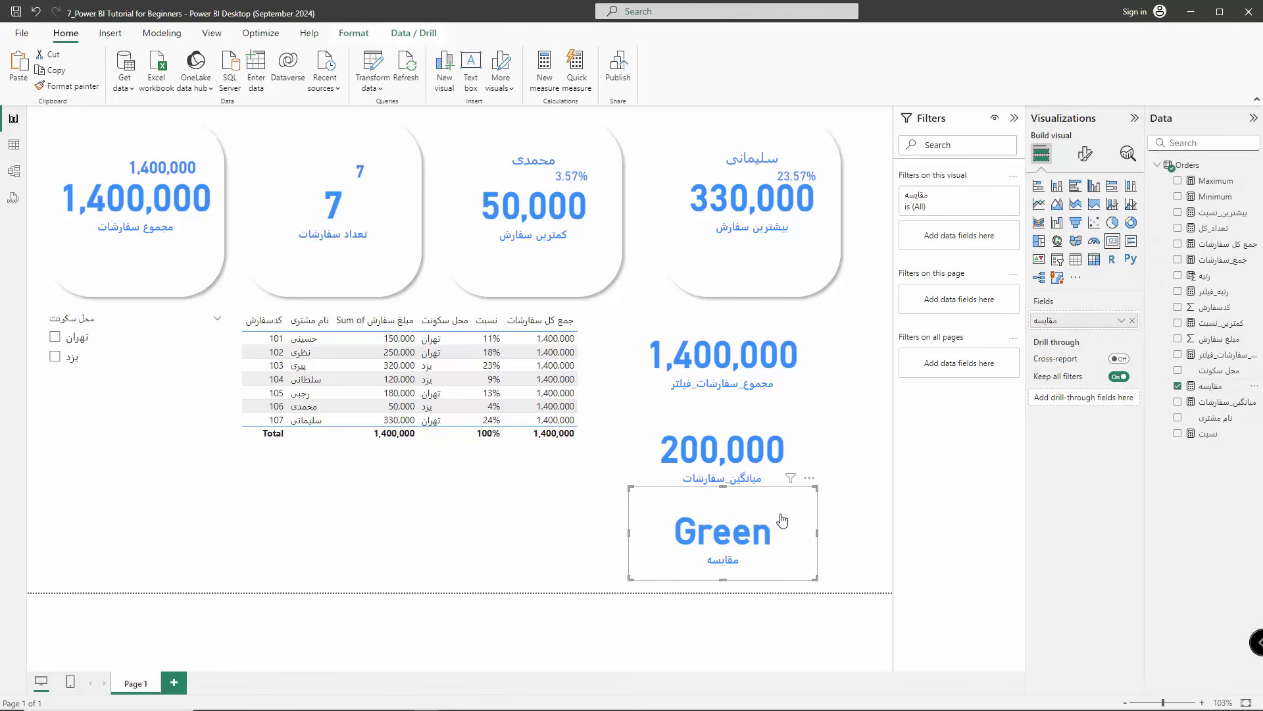
drag(630, 320, 810, 400)
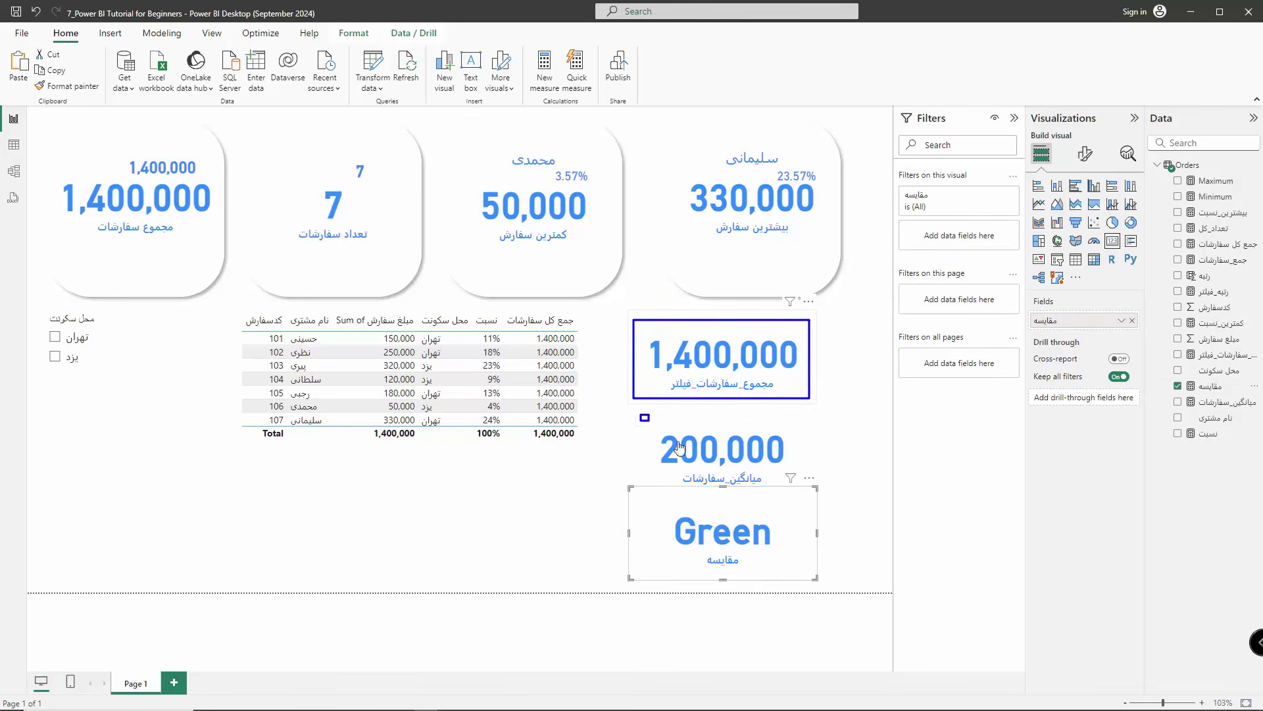
drag(640, 414, 795, 490)
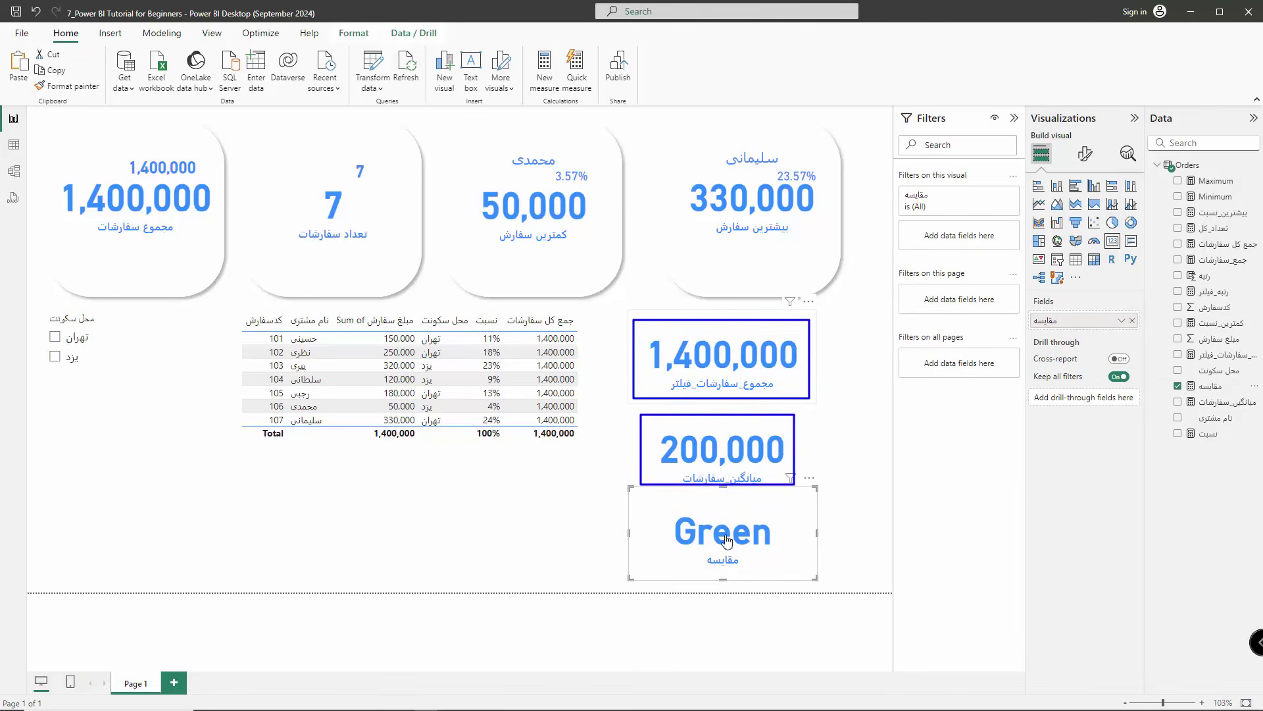
key(Escape)
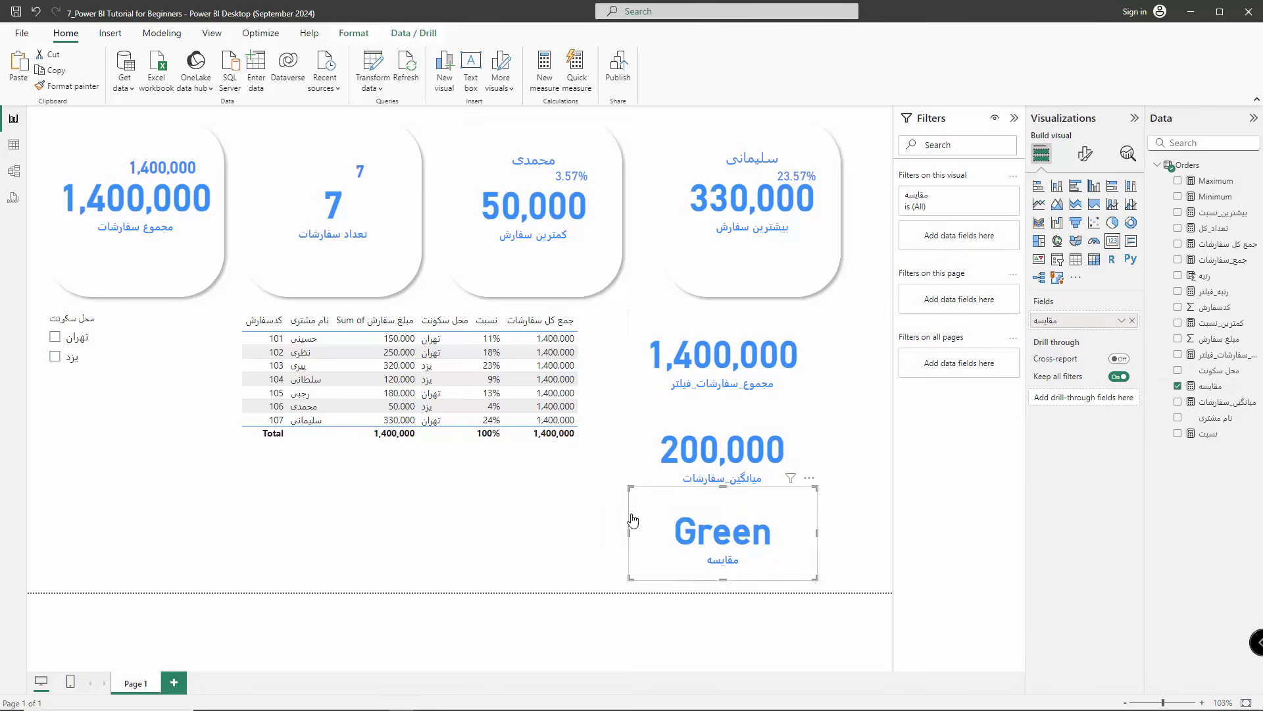
- Filter the محل سکونت slicer to تهران and to یزد in turn to check the مقایسه card
click(55, 337)
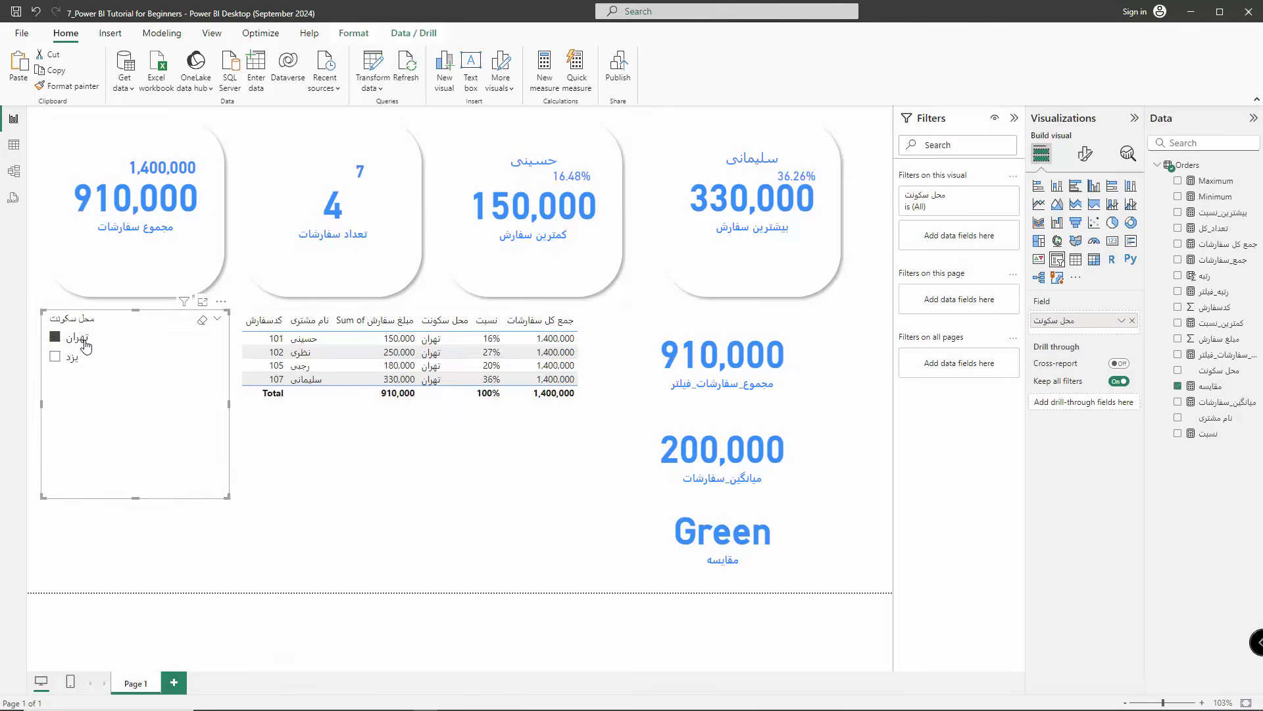
mouse_move(642, 323)
mouse_down()
mouse_move(773, 408)
mouse_move(796, 400)
mouse_up()
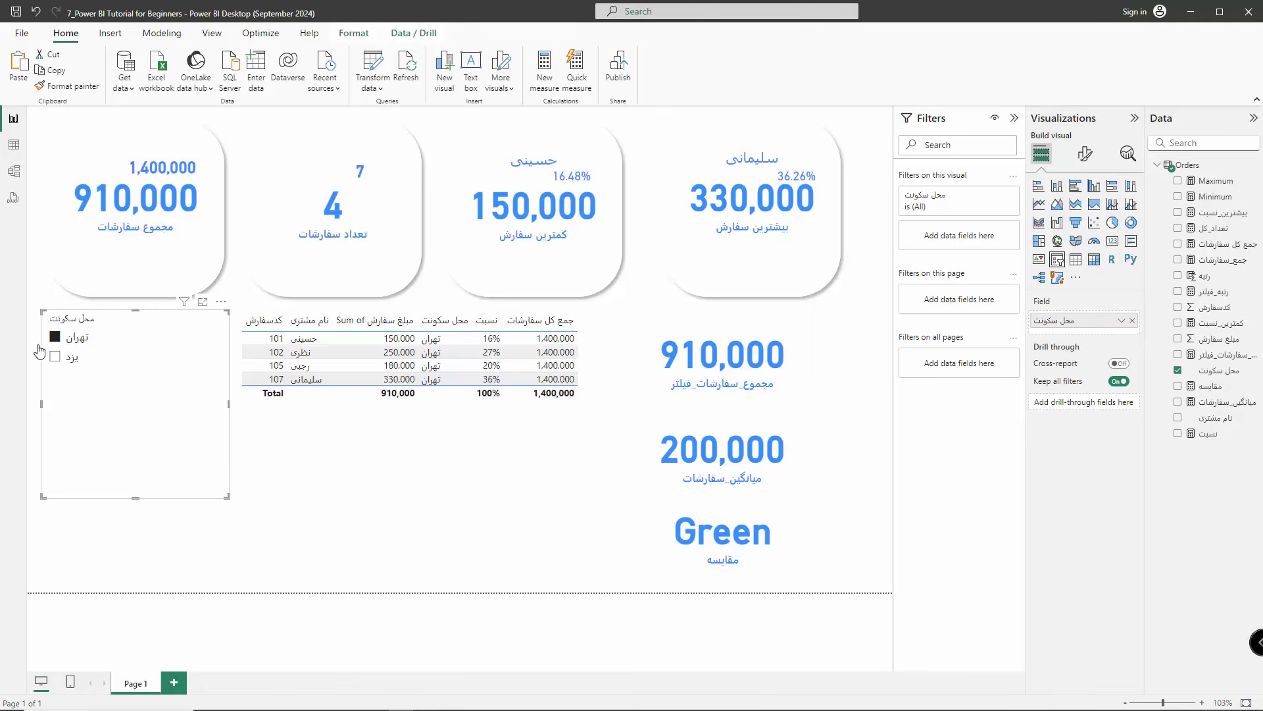
click(57, 360)
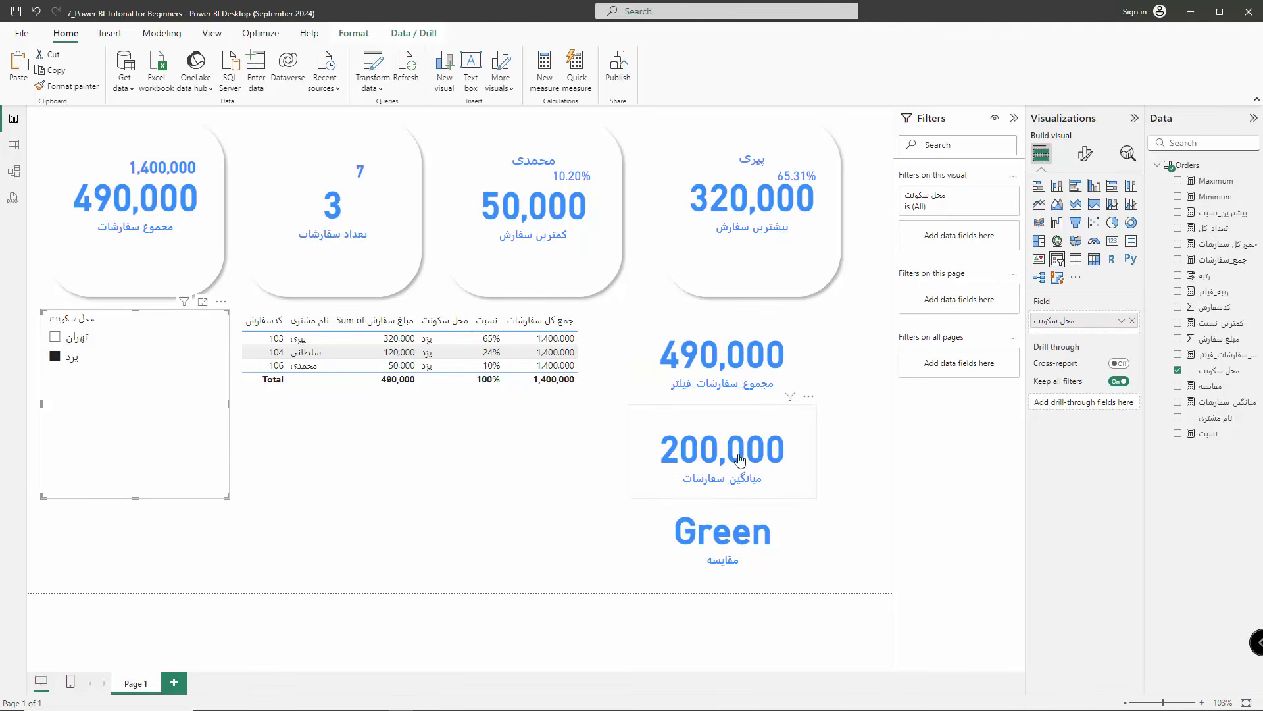
- Add 300000 to the result of the میانگین_سفارشات measure's CALCULATE formula
click(1225, 403)
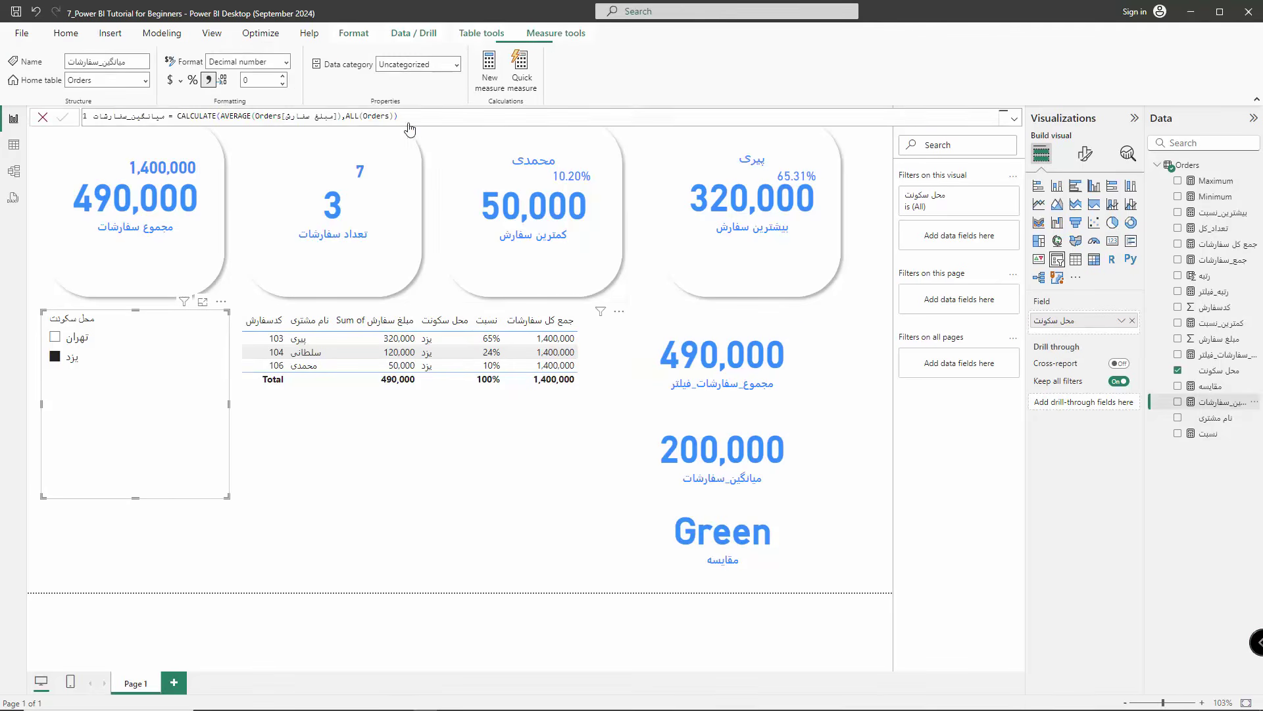
click(408, 118)
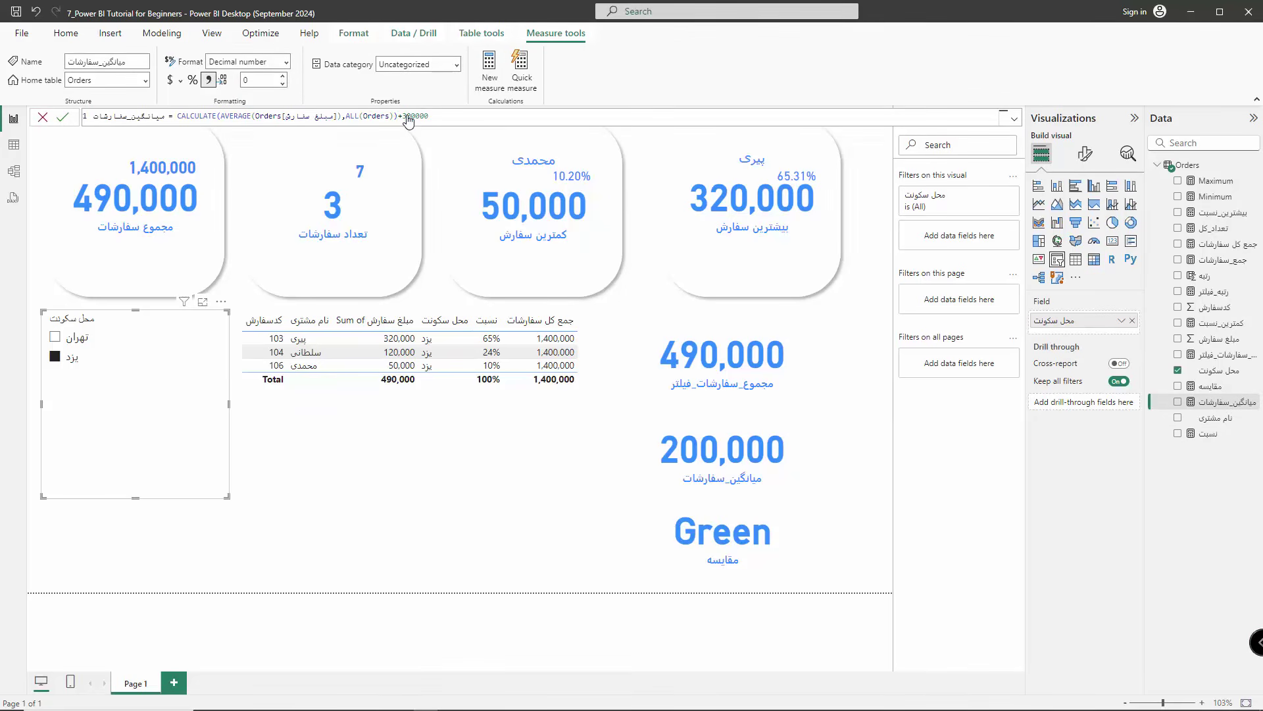
text(+300000)
key(Return)
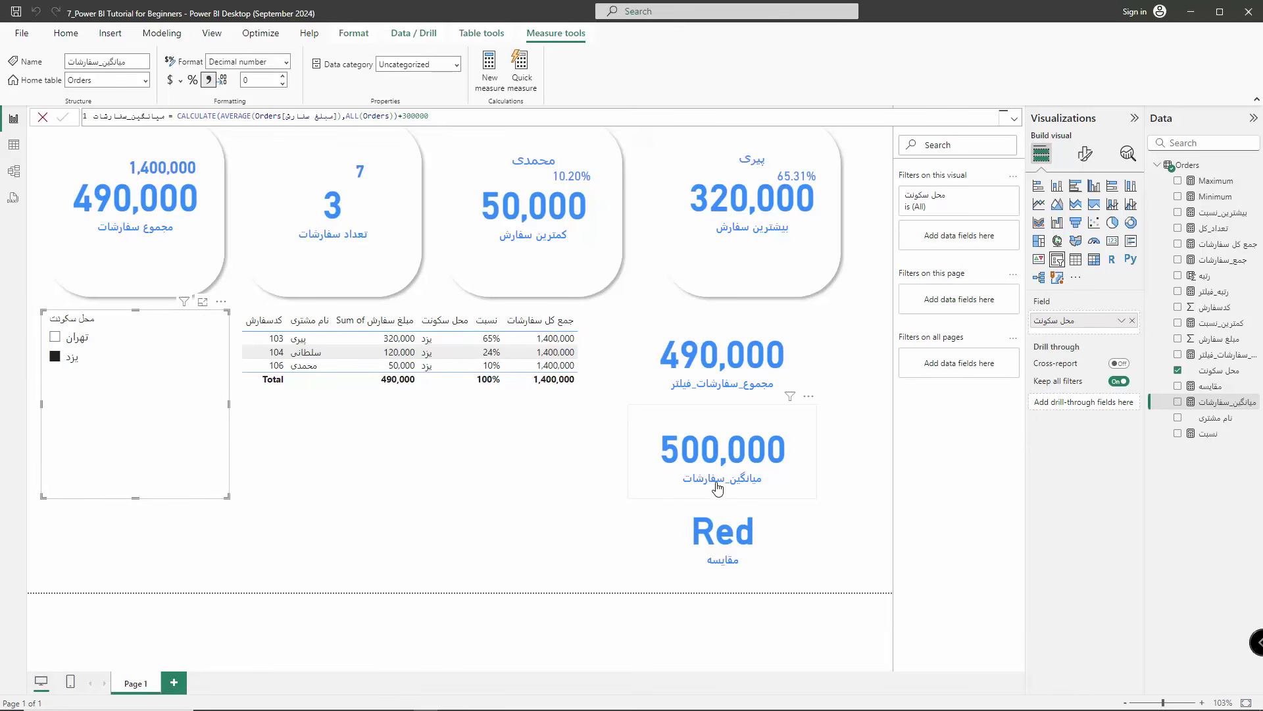
- Switch the محل سکونت slicer to تهران to check the مقایسه card against the raised average, and clear the filter
click(55, 336)
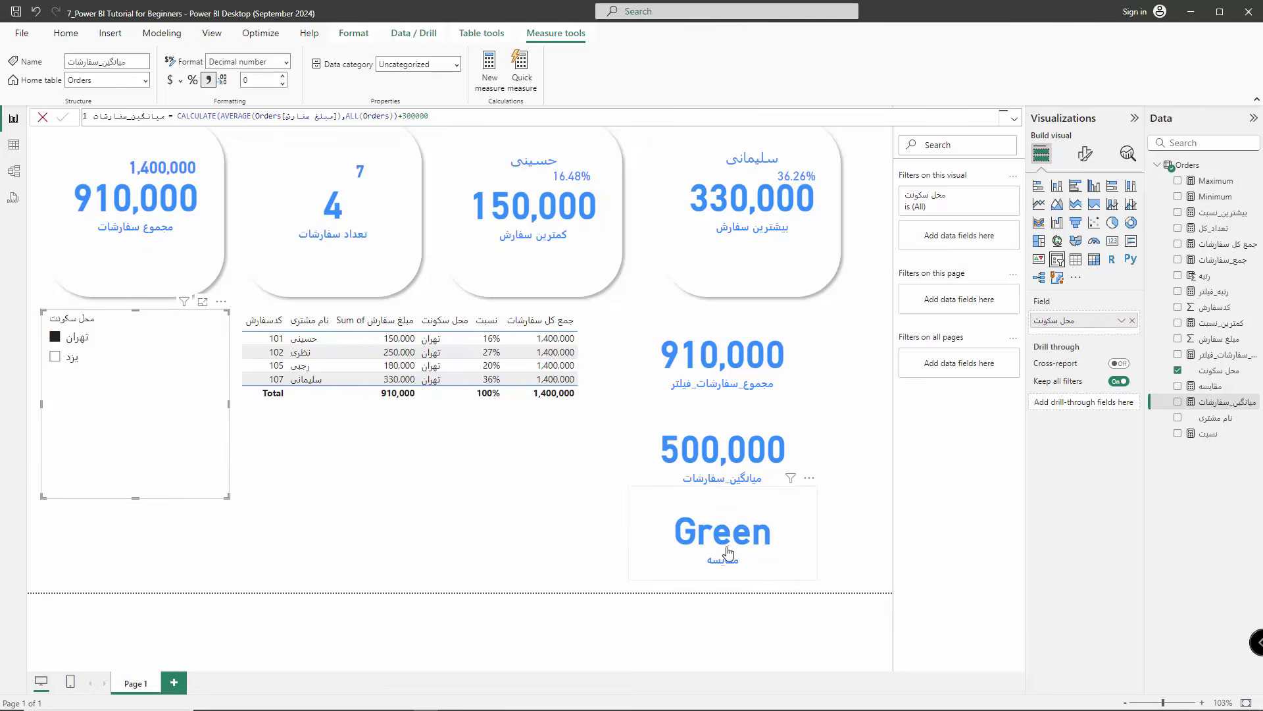
click(54, 339)
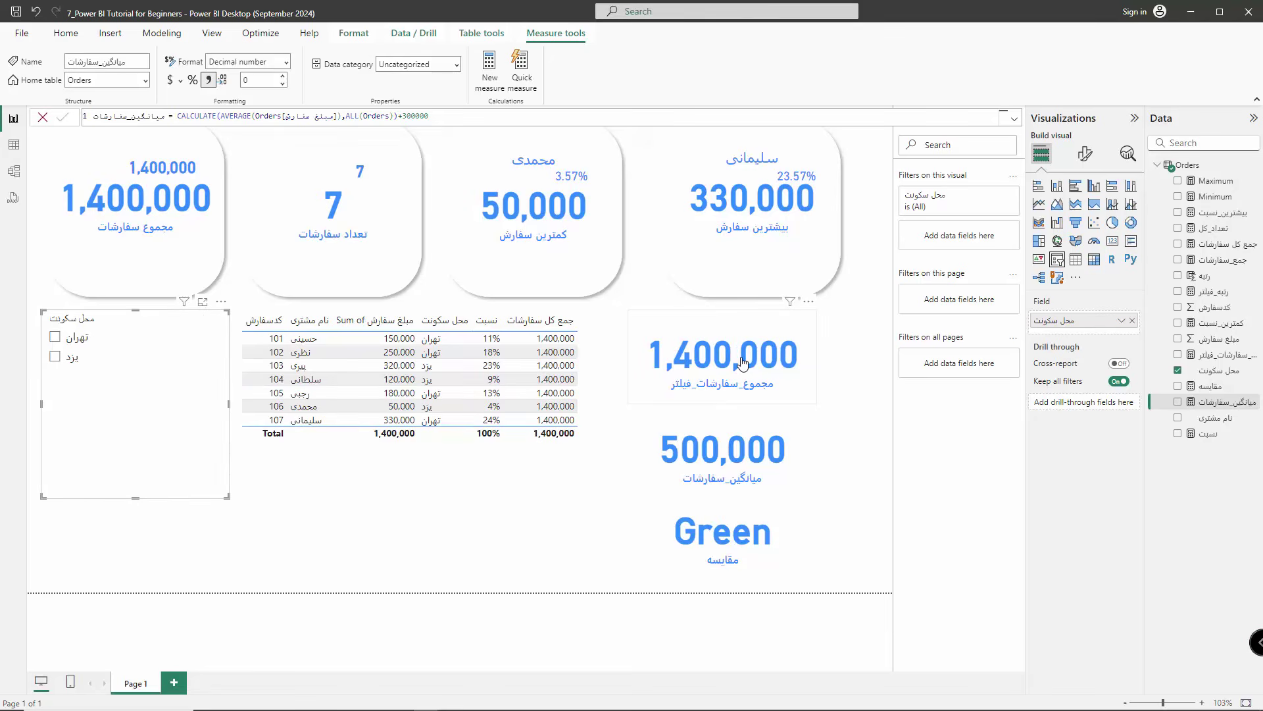
- Conditionally format the callout value color of the مجموع سفارشات card using the Field value style based on the مقایسه measure
click(715, 359)
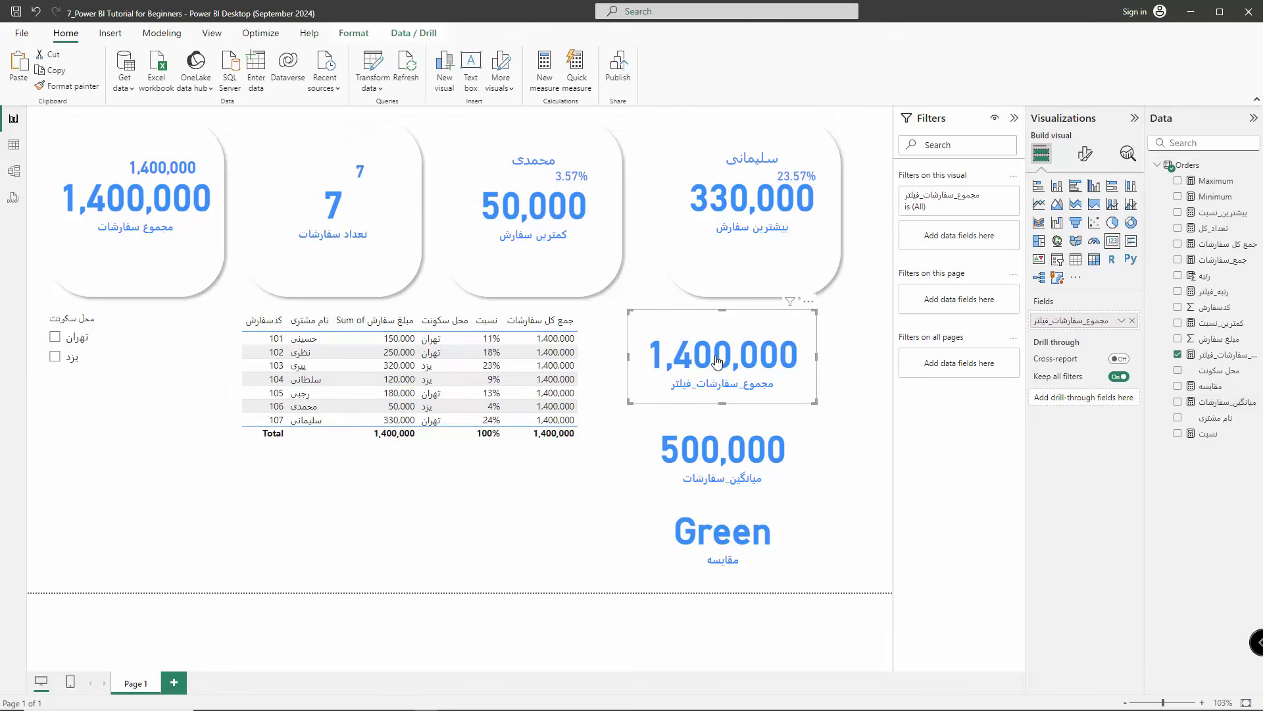
click(154, 209)
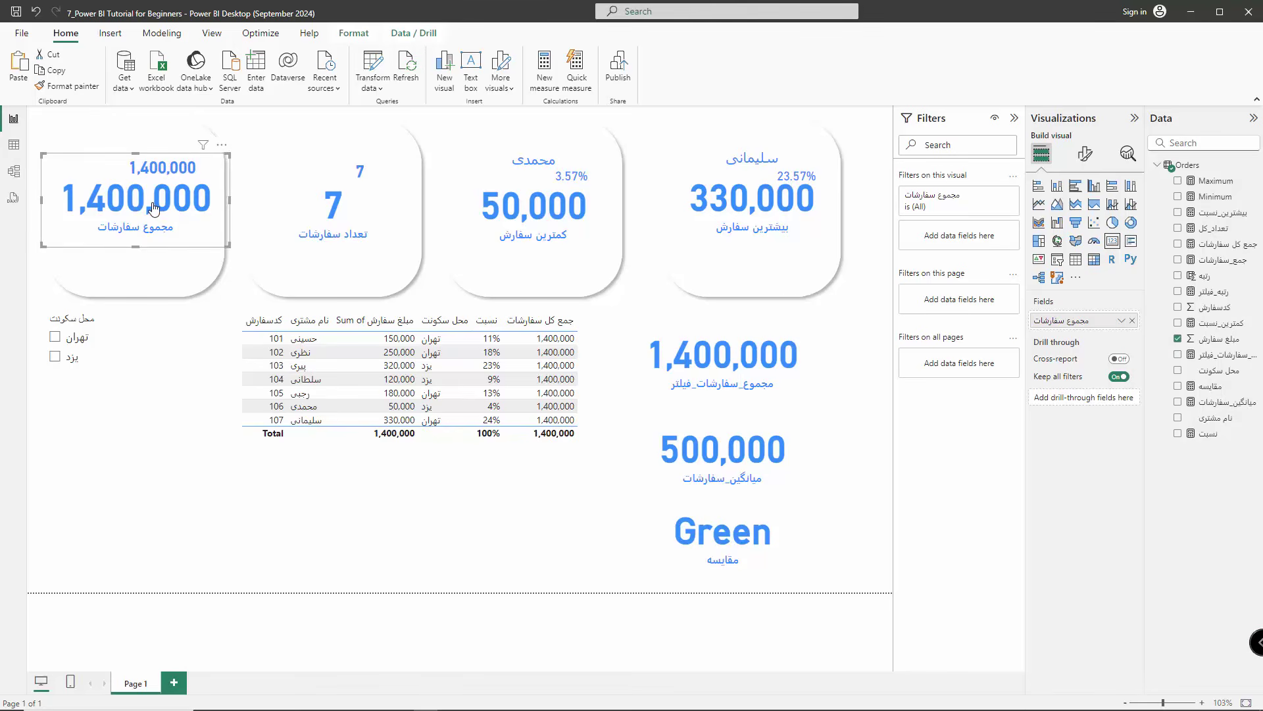
click(1087, 157)
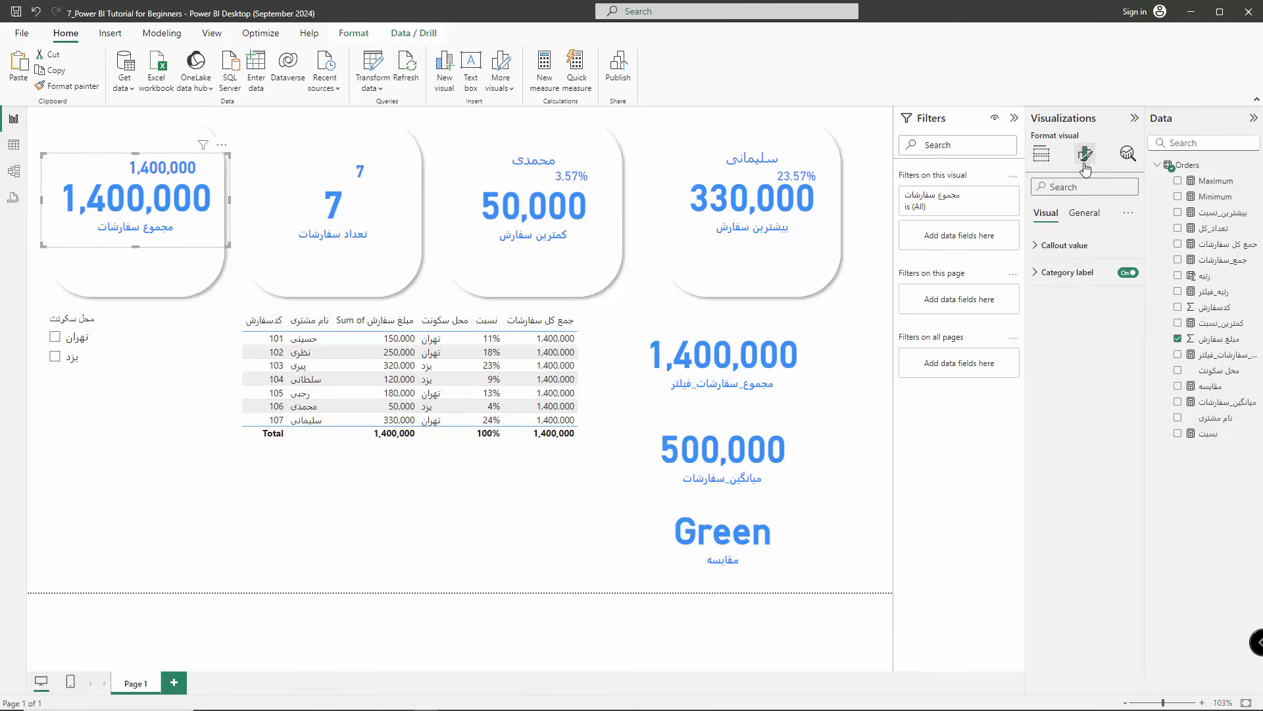
click(1043, 245)
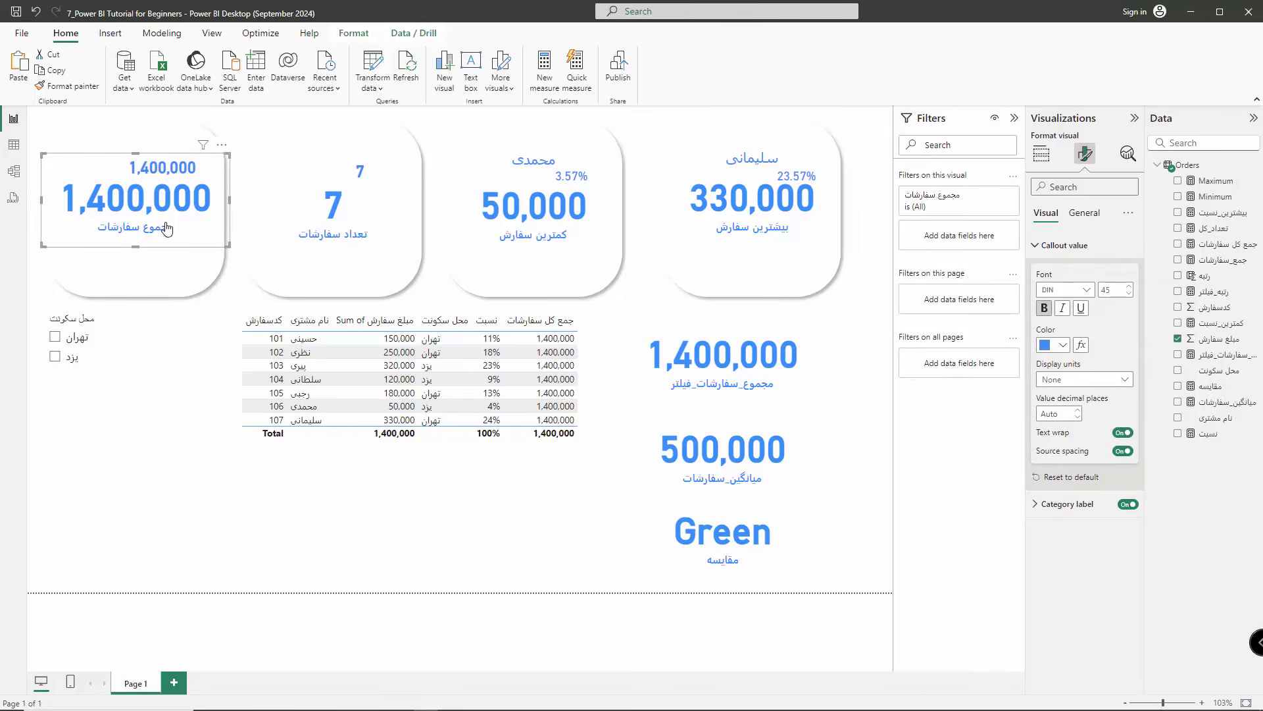
click(1081, 346)
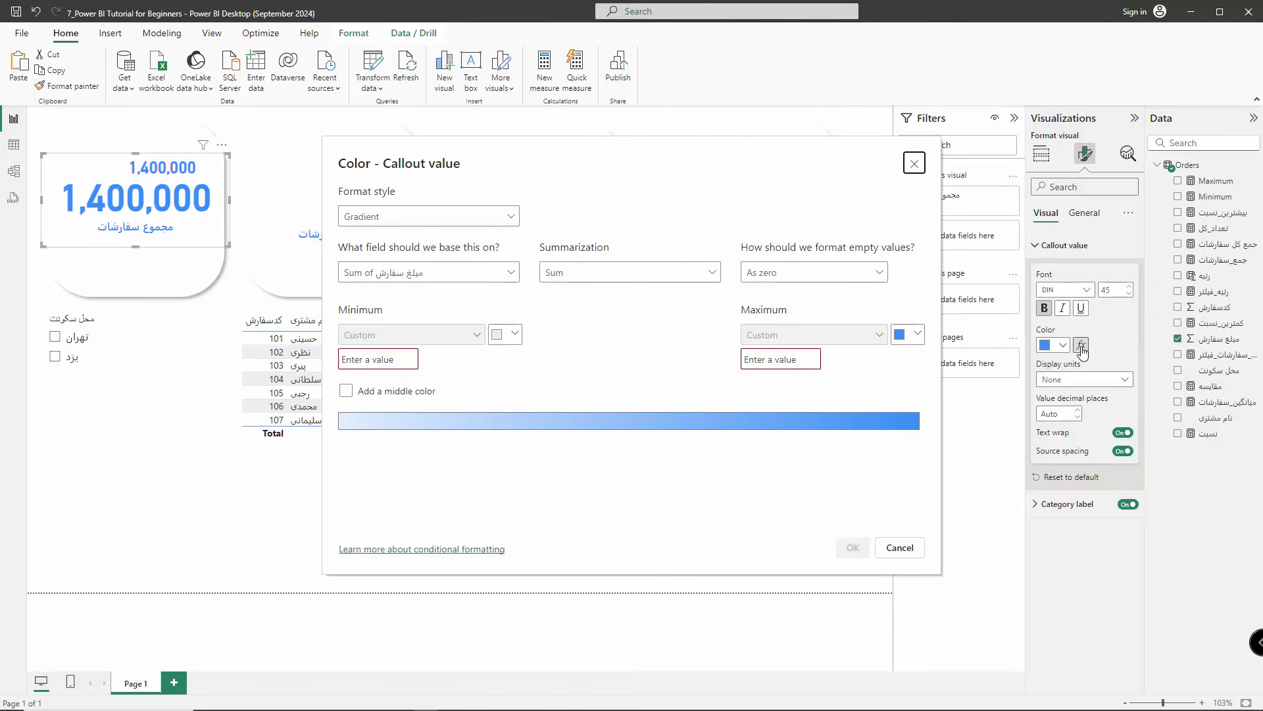
click(392, 218)
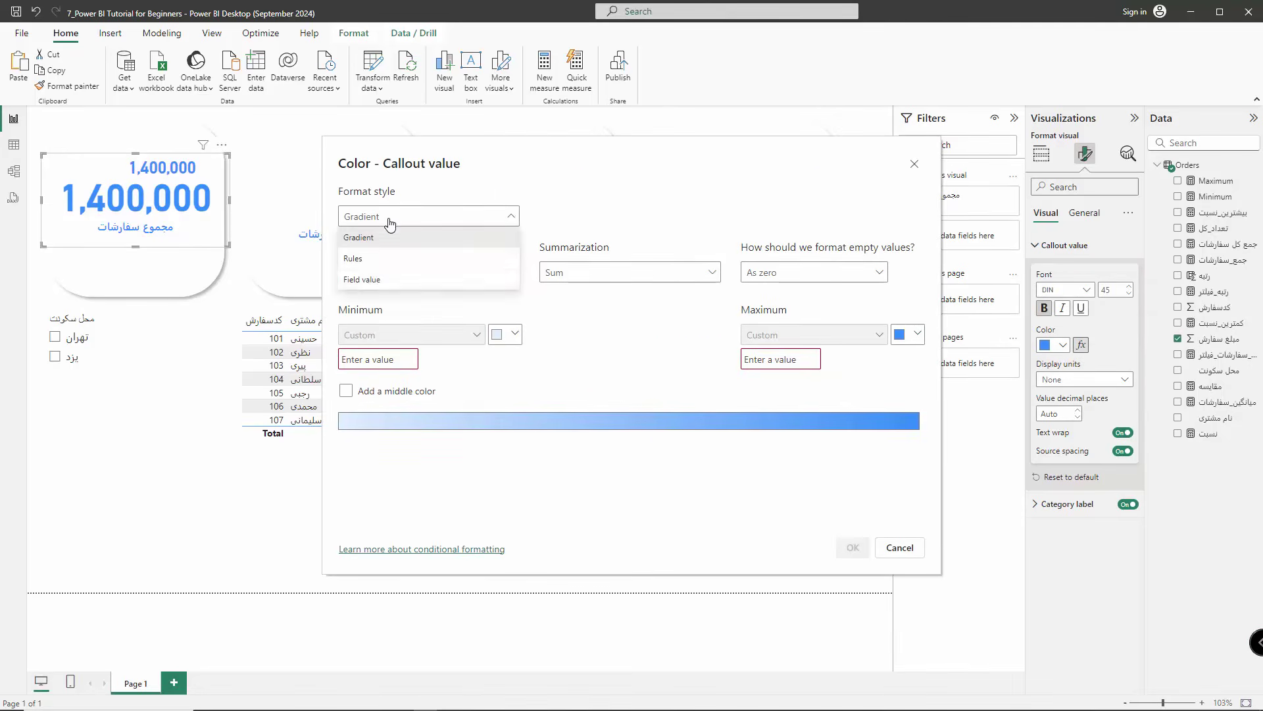
click(373, 281)
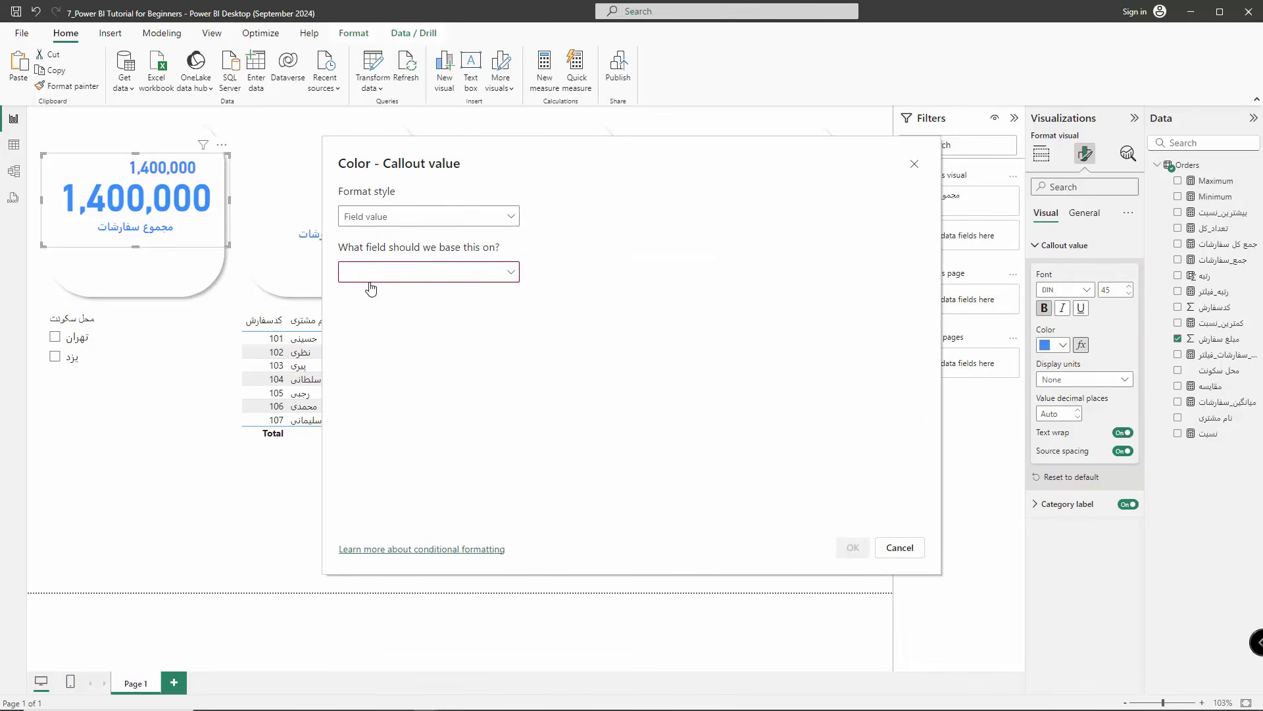
click(423, 277)
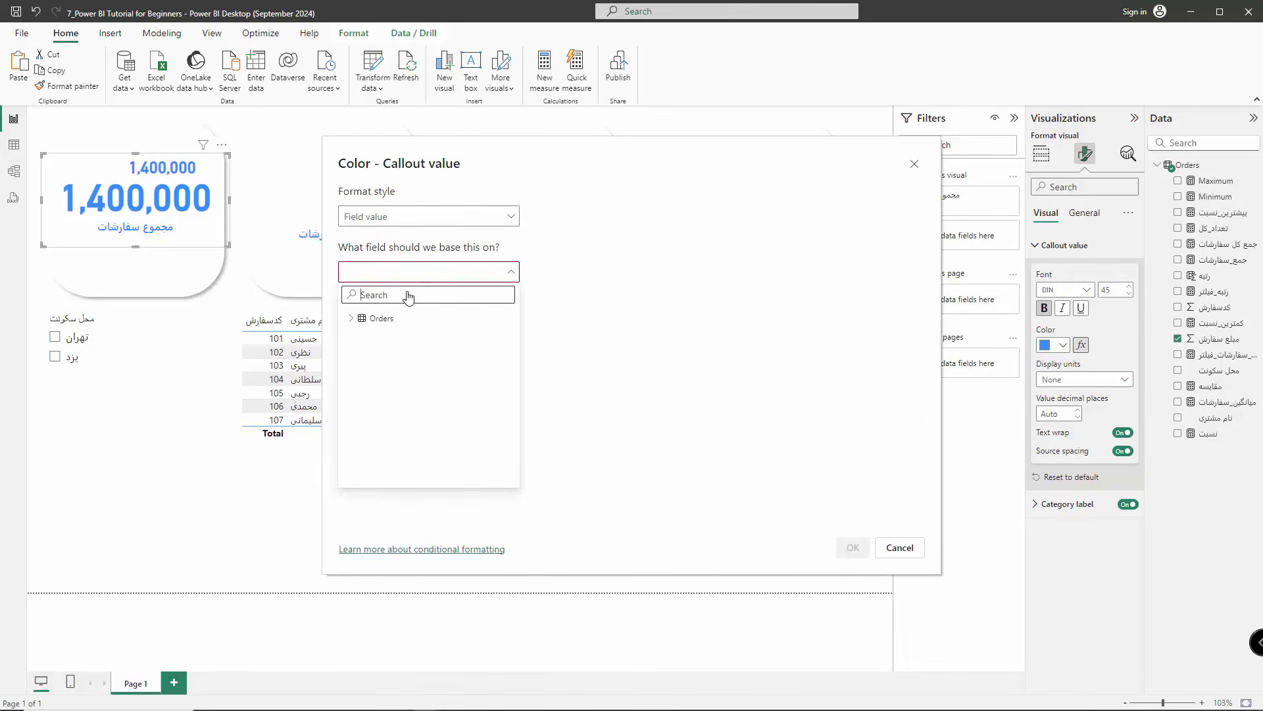
click(353, 318)
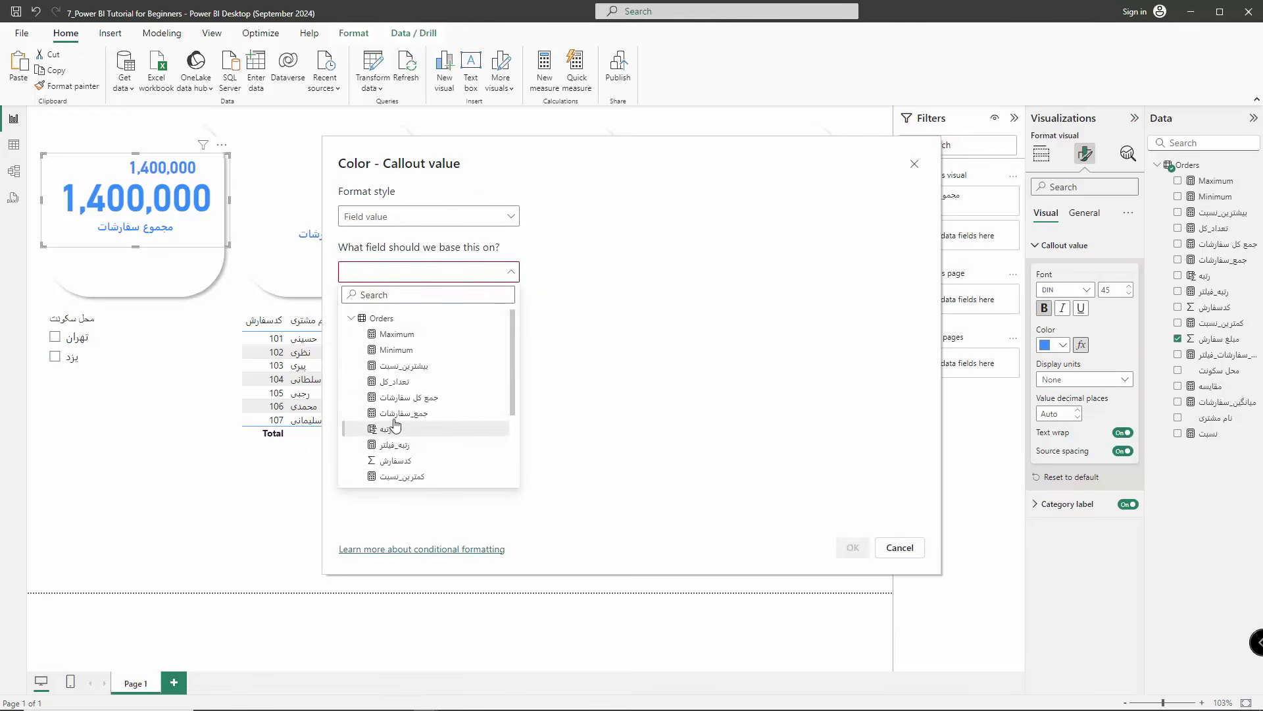
scroll(398, 431, down, 3)
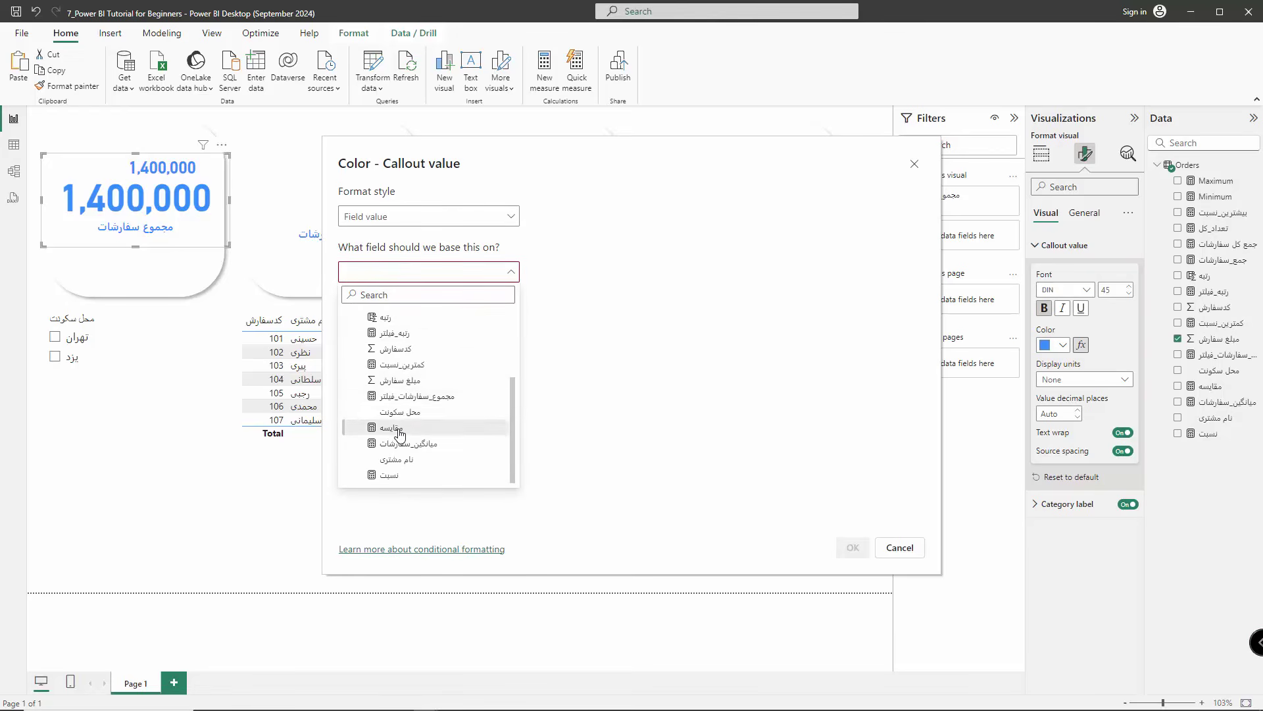
click(403, 431)
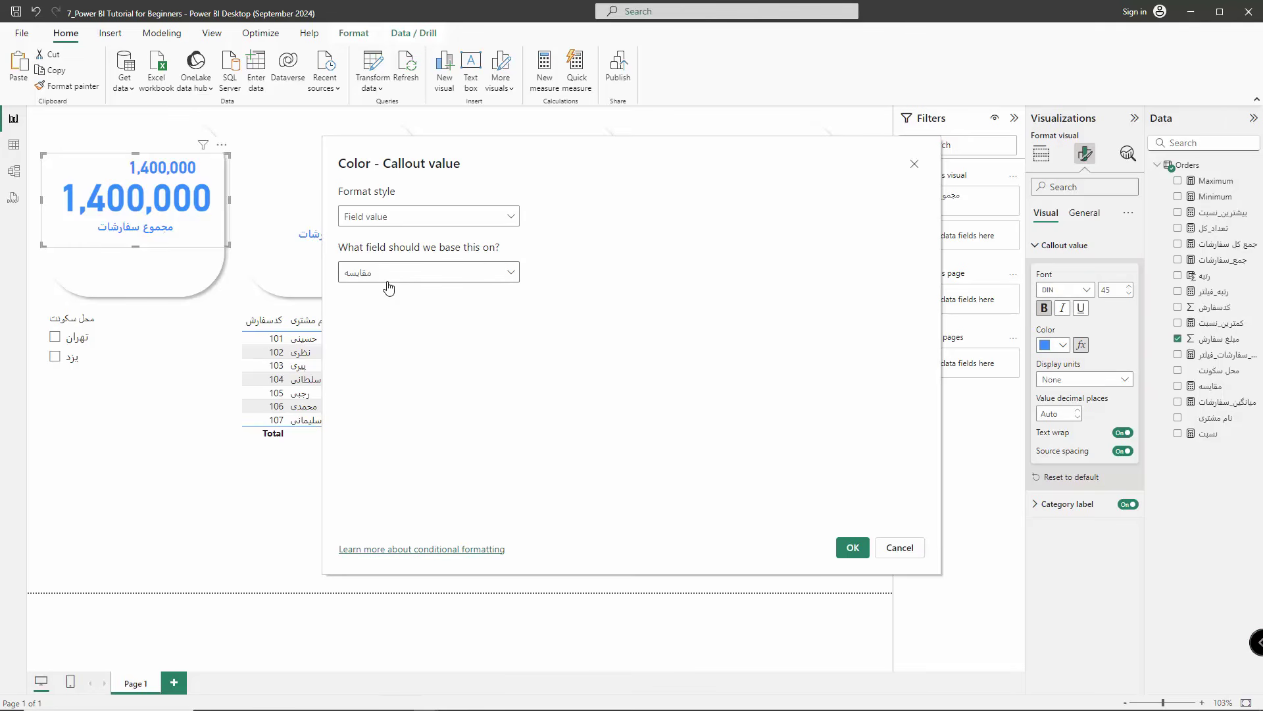
click(852, 547)
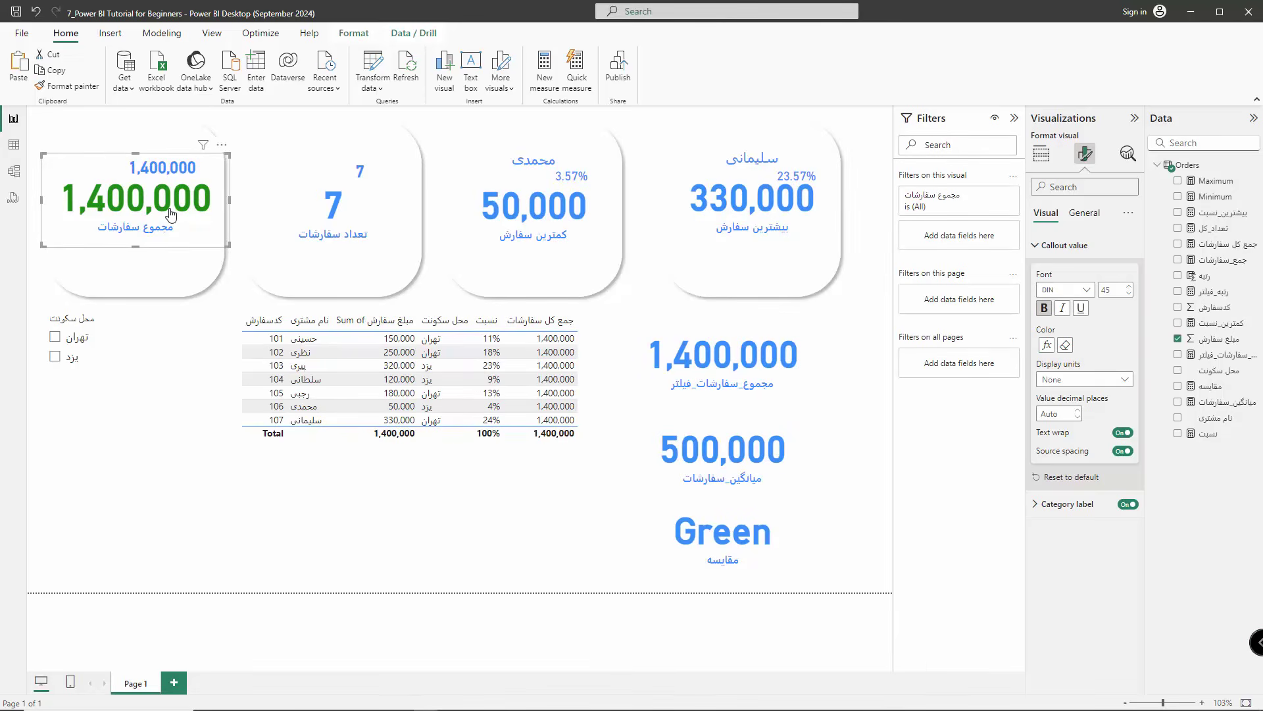
- Filter the محل سکونت slicer to تهران and to یزد in turn to check the مجموع سفارشات card's color, and clear the filter
click(55, 336)
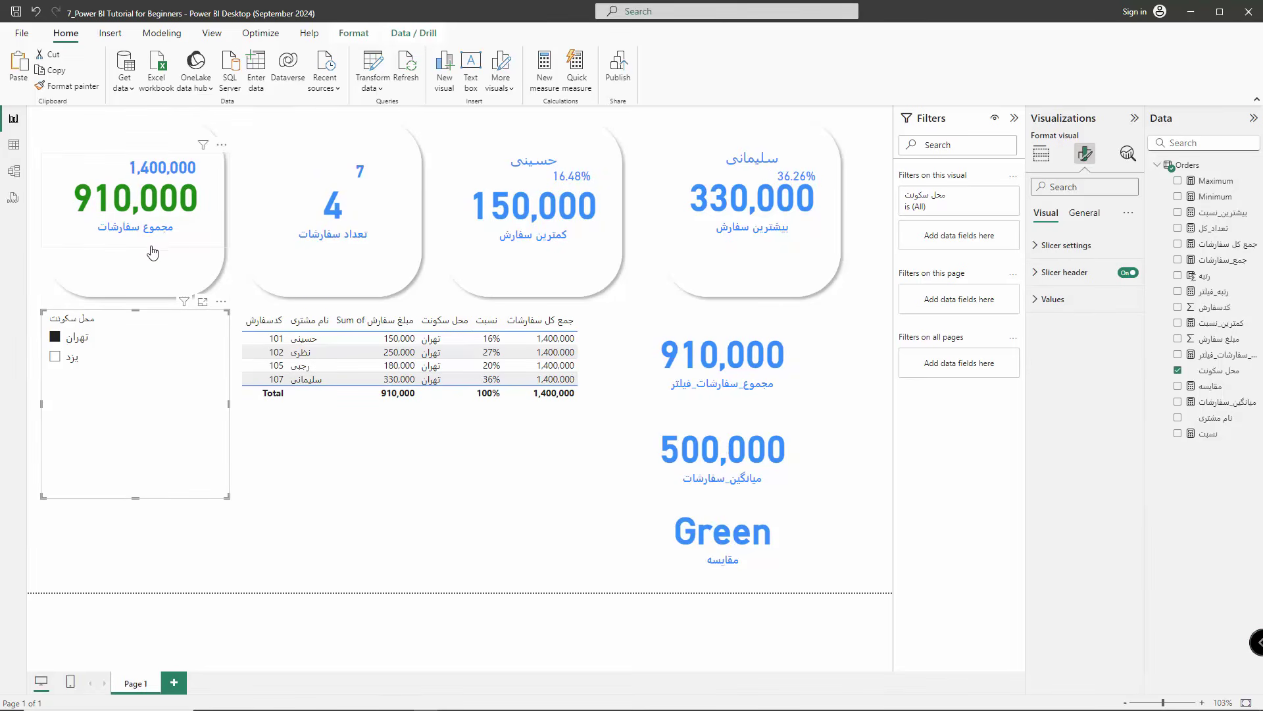
click(54, 357)
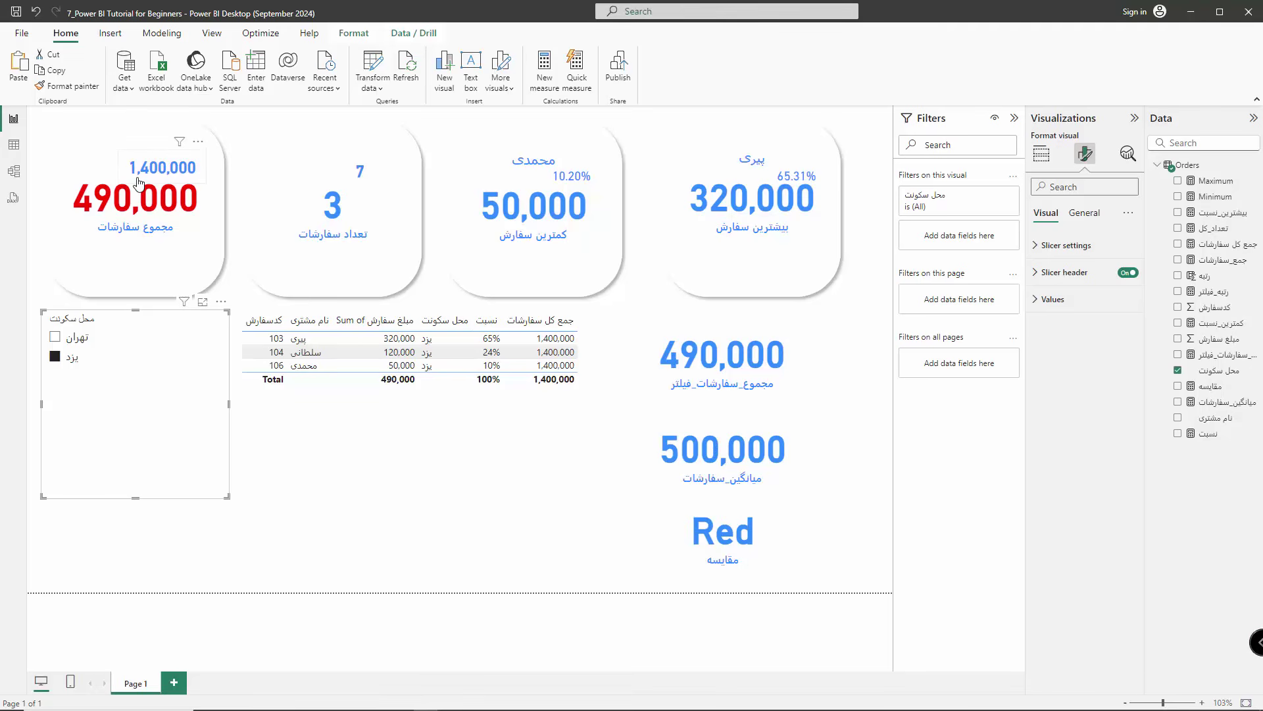
click(56, 357)
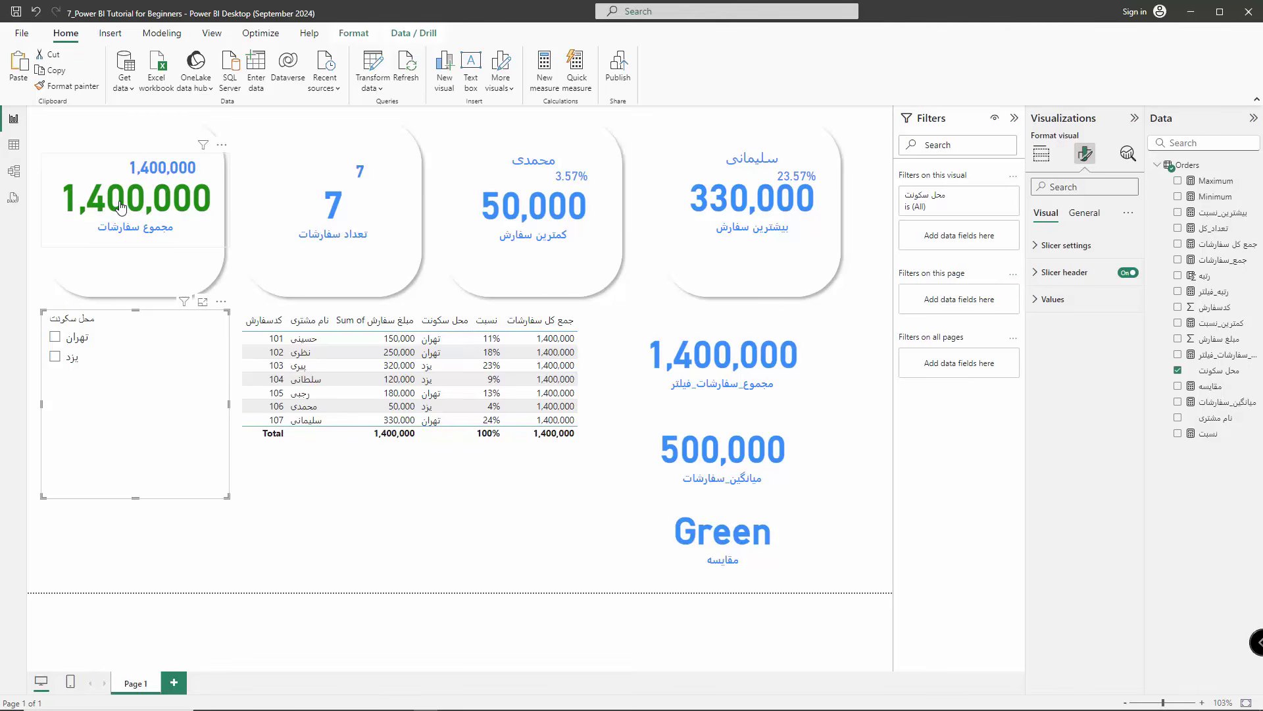
drag(635, 321, 814, 408)
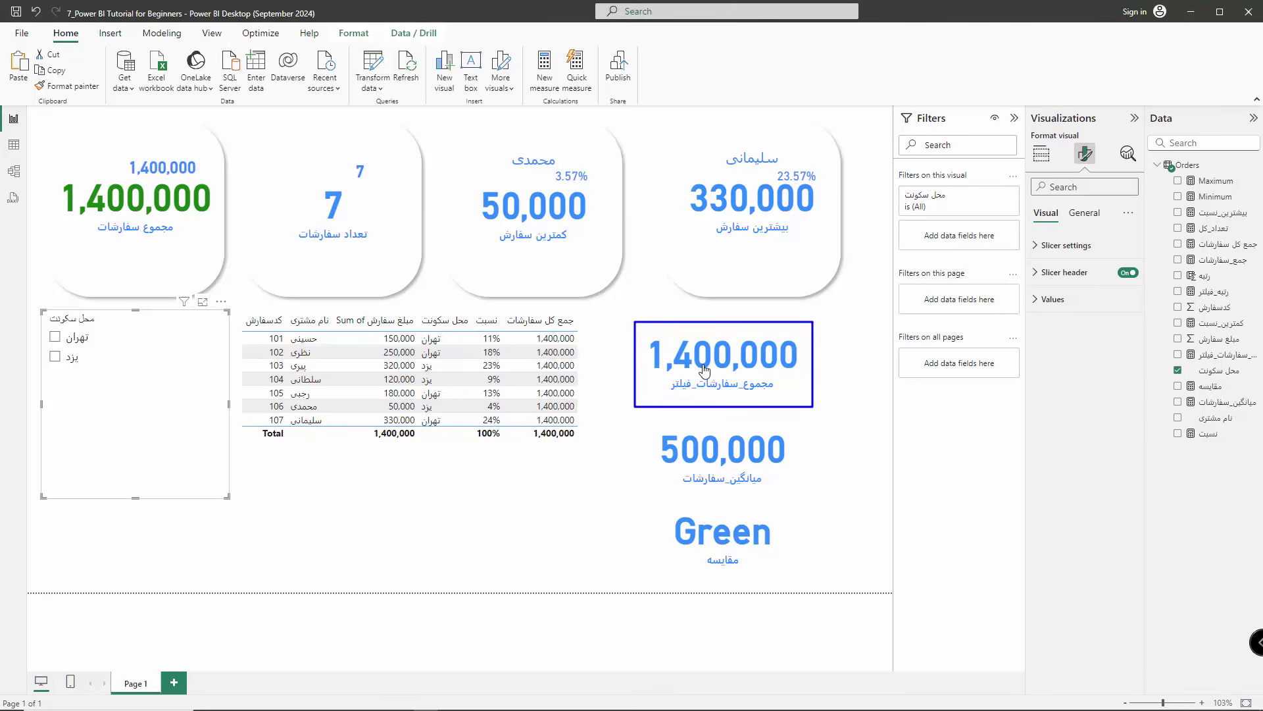
drag(644, 415, 797, 503)
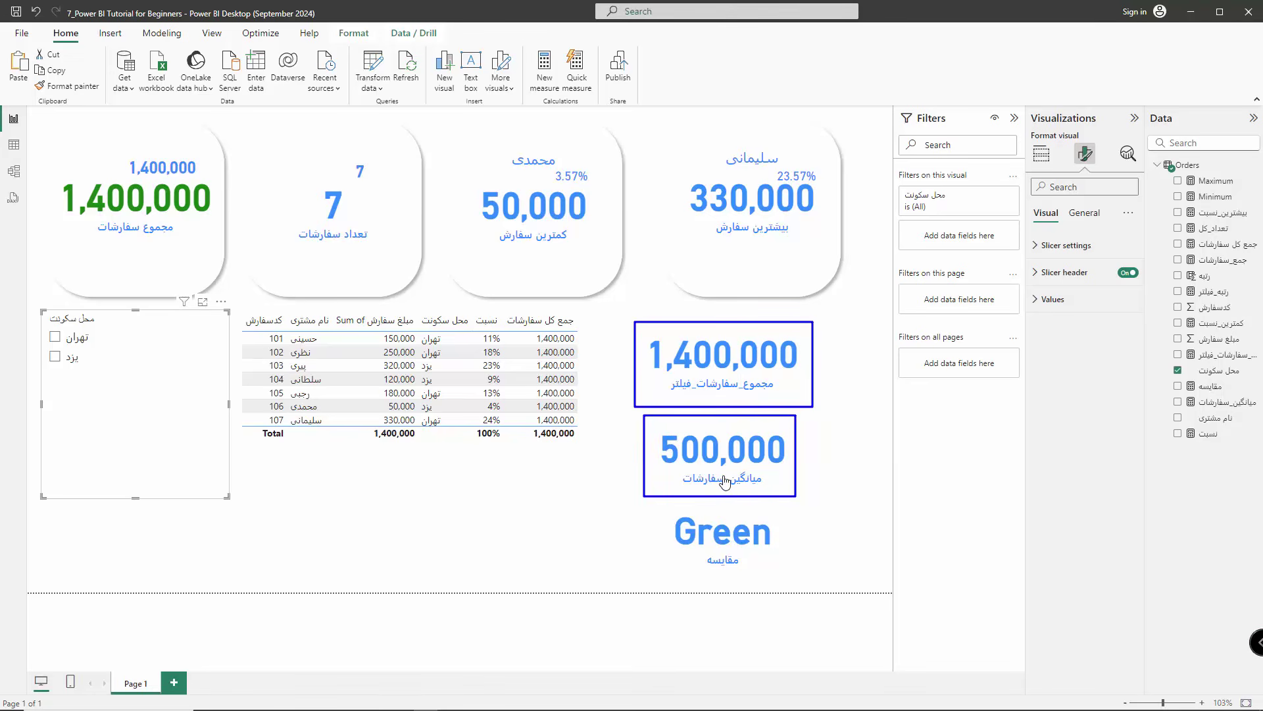
drag(656, 501, 785, 577)
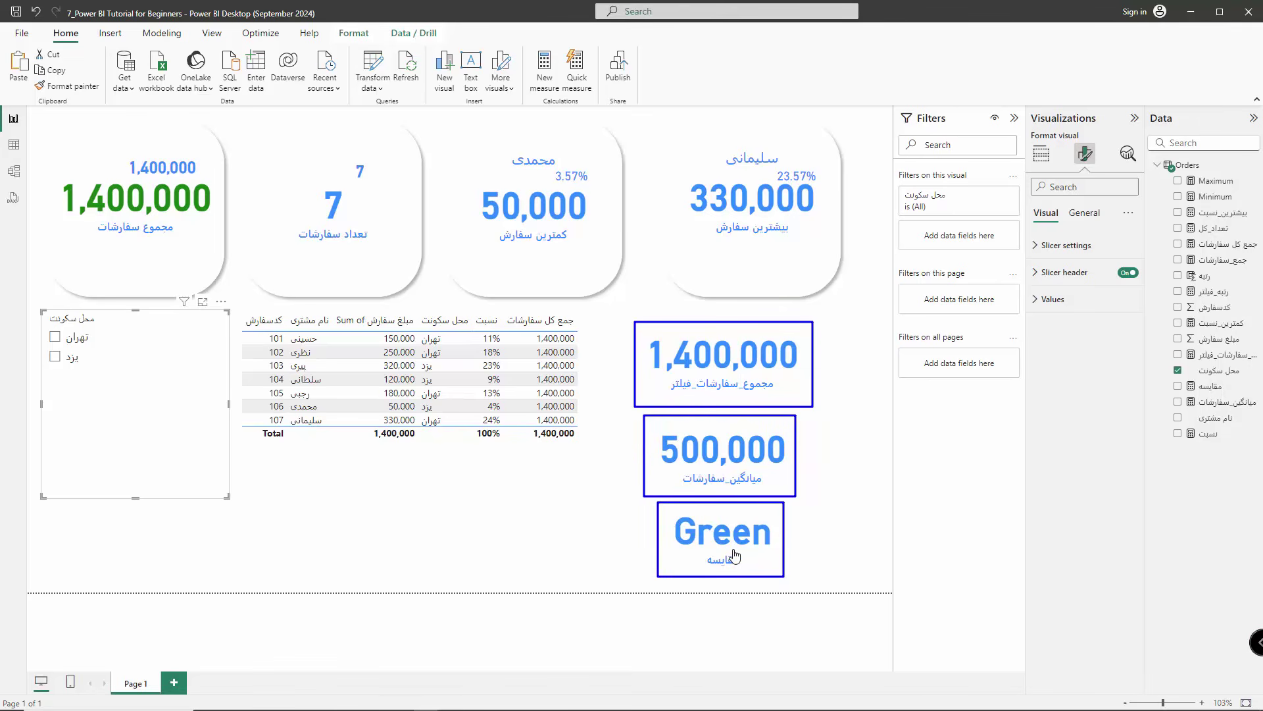